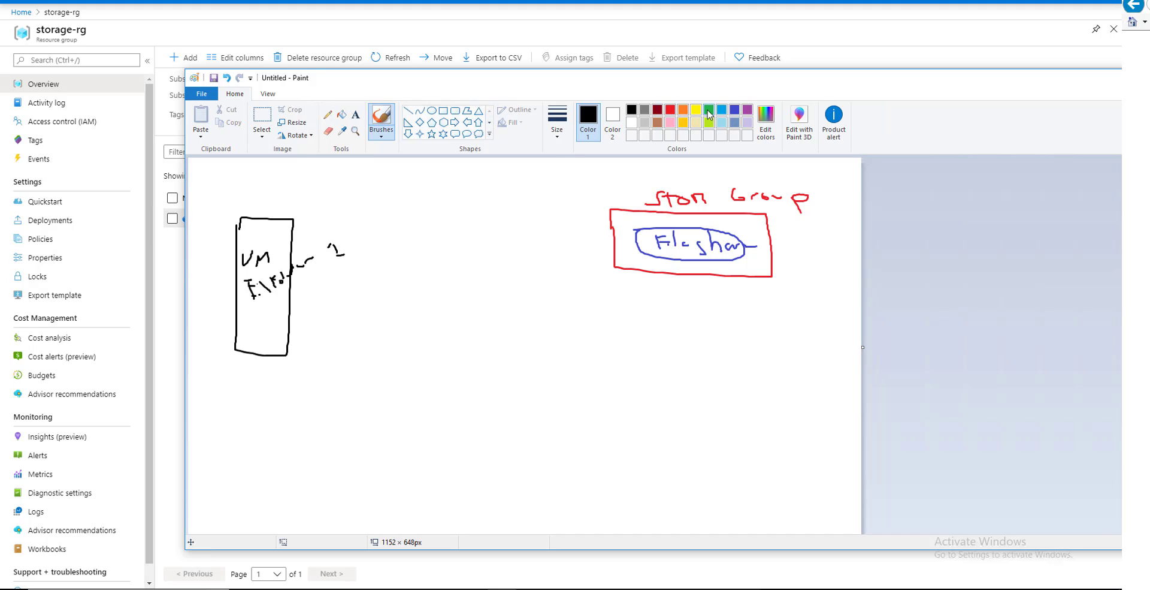
# Draw green file lines beside the VM folder in the Paint diagram and two green arrows from them to the file share
pyautogui.click(709, 110)
pyautogui.moveTo(281, 299)
pyautogui.mouseDown()
pyautogui.moveTo(315, 286)
pyautogui.moveTo(309, 304)
pyautogui.moveTo(324, 301)
pyautogui.moveTo(333, 322)
pyautogui.moveTo(391, 258)
pyautogui.moveTo(504, 204)
pyautogui.moveTo(592, 202)
pyautogui.moveTo(646, 244)
pyautogui.moveTo(648, 229)
pyautogui.mouseUp()
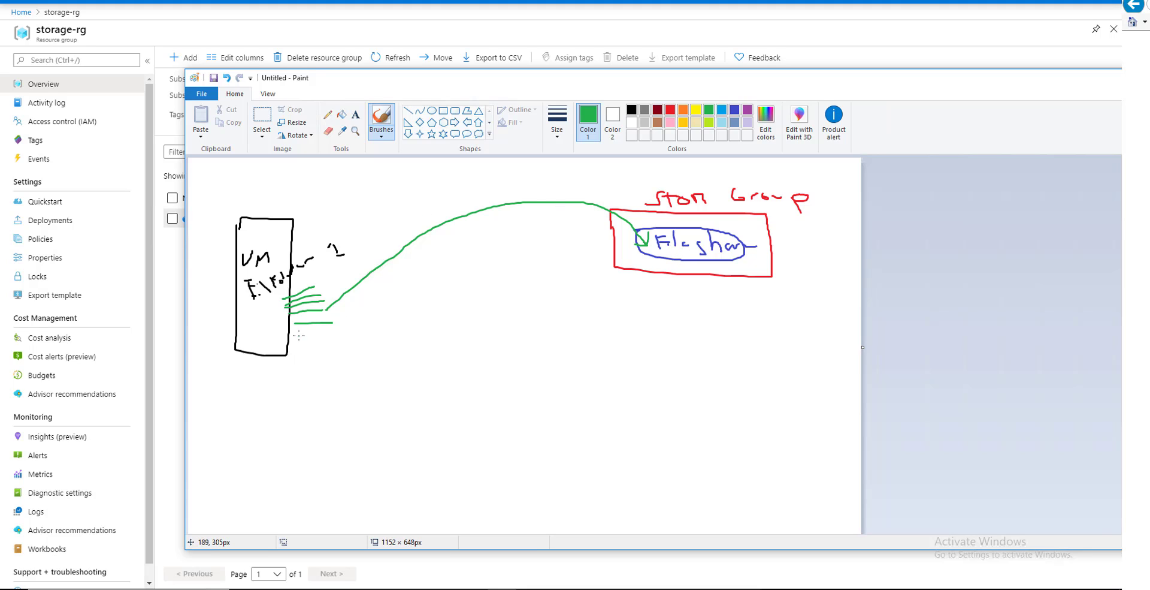
pyautogui.moveTo(299, 335)
pyautogui.mouseDown()
pyautogui.moveTo(329, 336)
pyautogui.moveTo(328, 348)
pyautogui.moveTo(444, 303)
pyautogui.moveTo(646, 261)
pyautogui.mouseUp()
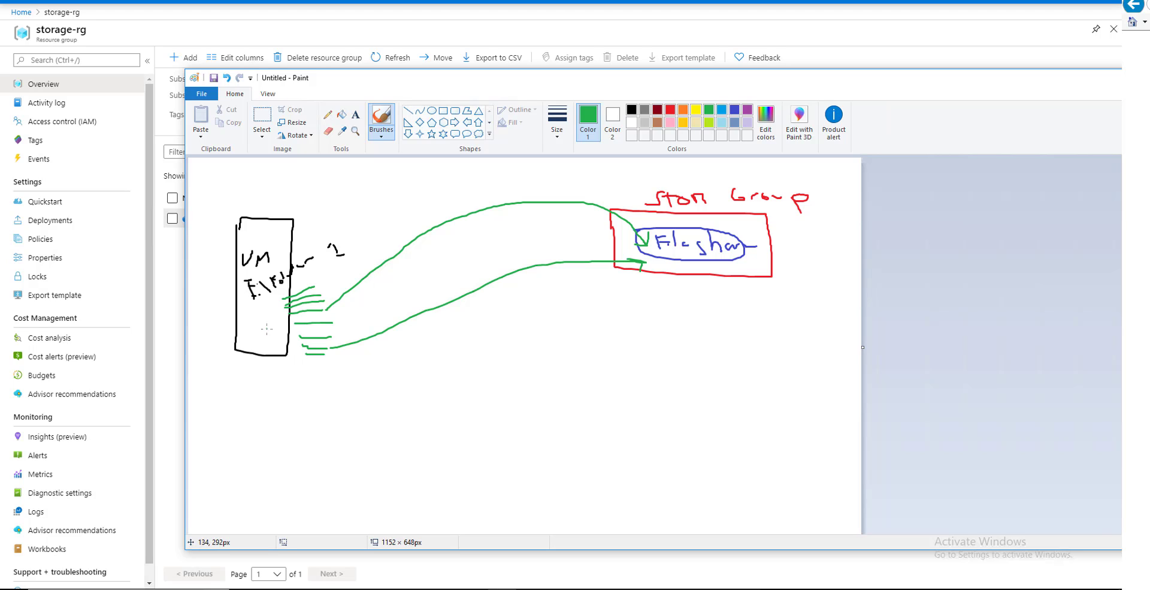
# Draw a black upright rectangle below the storage group and label it "AZ VM"
pyautogui.click(631, 110)
pyautogui.moveTo(657, 362)
pyautogui.mouseDown()
pyautogui.moveTo(662, 457)
pyautogui.moveTo(719, 458)
pyautogui.moveTo(678, 359)
pyautogui.moveTo(648, 360)
pyautogui.mouseUp()
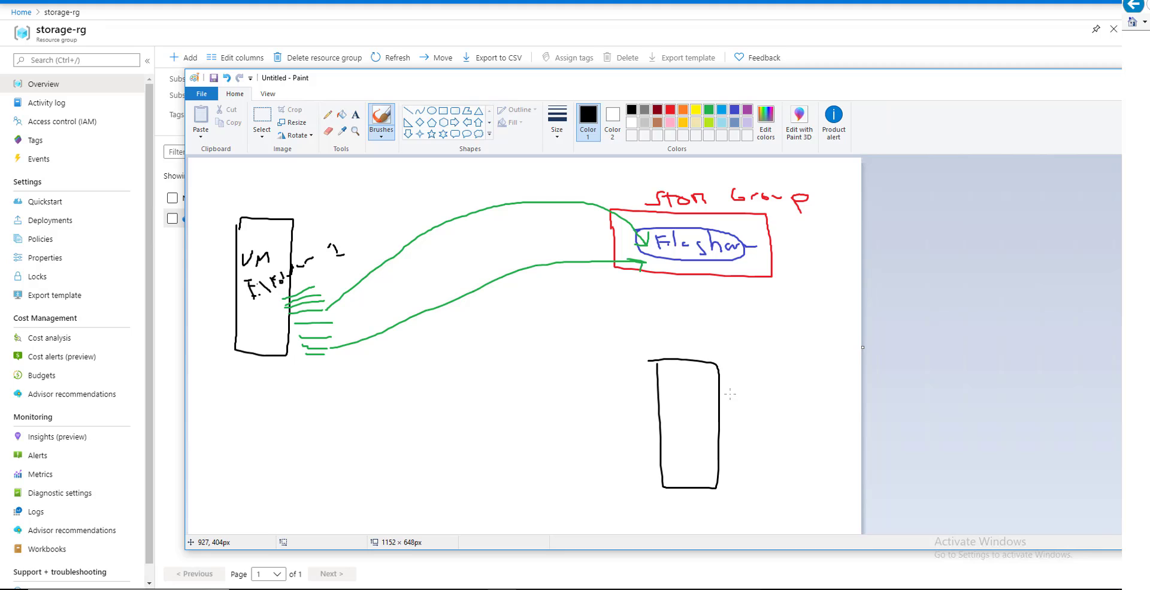
pyautogui.moveTo(731, 394)
pyautogui.mouseDown()
pyautogui.moveTo(738, 416)
pyautogui.moveTo(754, 408)
pyautogui.moveTo(726, 420)
pyautogui.moveTo(733, 407)
pyautogui.moveTo(770, 412)
pyautogui.moveTo(777, 392)
pyautogui.moveTo(800, 408)
pyautogui.mouseUp()
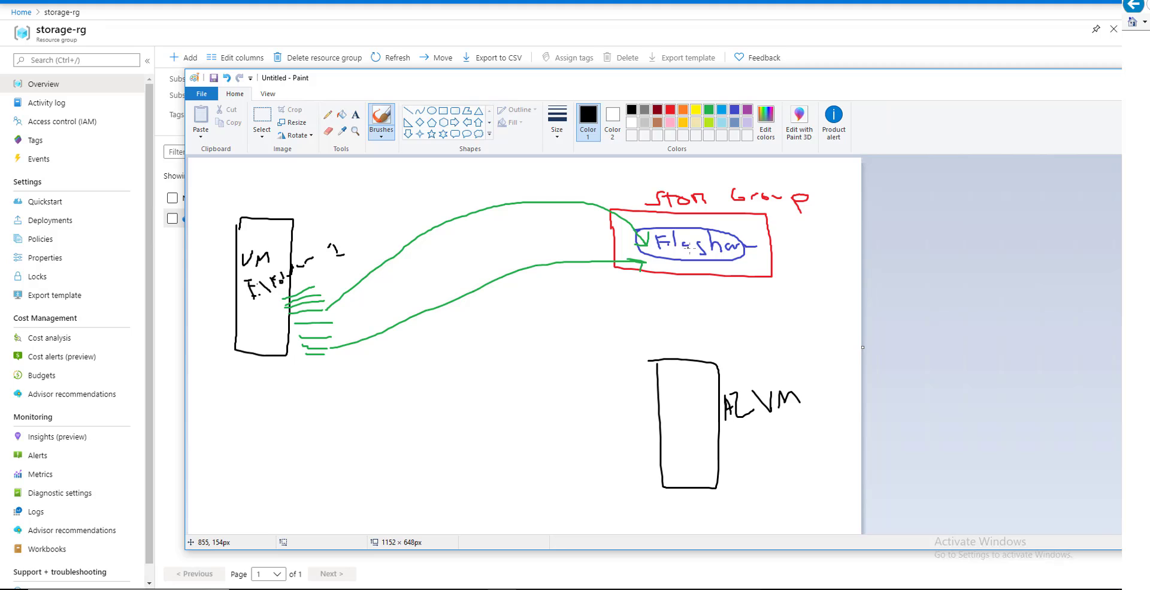
# Connect the file share to the AZ VM with two black lines, and encircle the folder VM and storage group with a black loop
pyautogui.moveTo(691, 248)
pyautogui.mouseDown()
pyautogui.moveTo(620, 270)
pyautogui.moveTo(689, 441)
pyautogui.moveTo(670, 415)
pyautogui.mouseUp()
pyautogui.moveTo(665, 450); pyautogui.dragTo(693, 440)
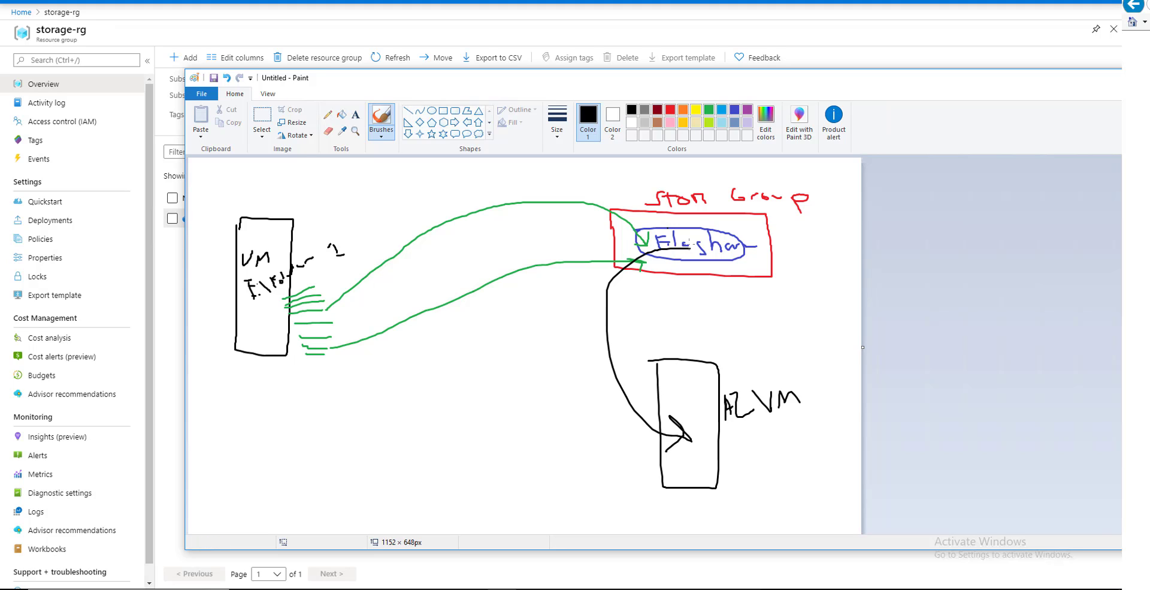
pyautogui.moveTo(690, 246)
pyautogui.mouseDown()
pyautogui.moveTo(595, 297)
pyautogui.moveTo(623, 400)
pyautogui.moveTo(682, 486)
pyautogui.mouseUp()
pyautogui.moveTo(220, 378); pyautogui.dragTo(503, 366)
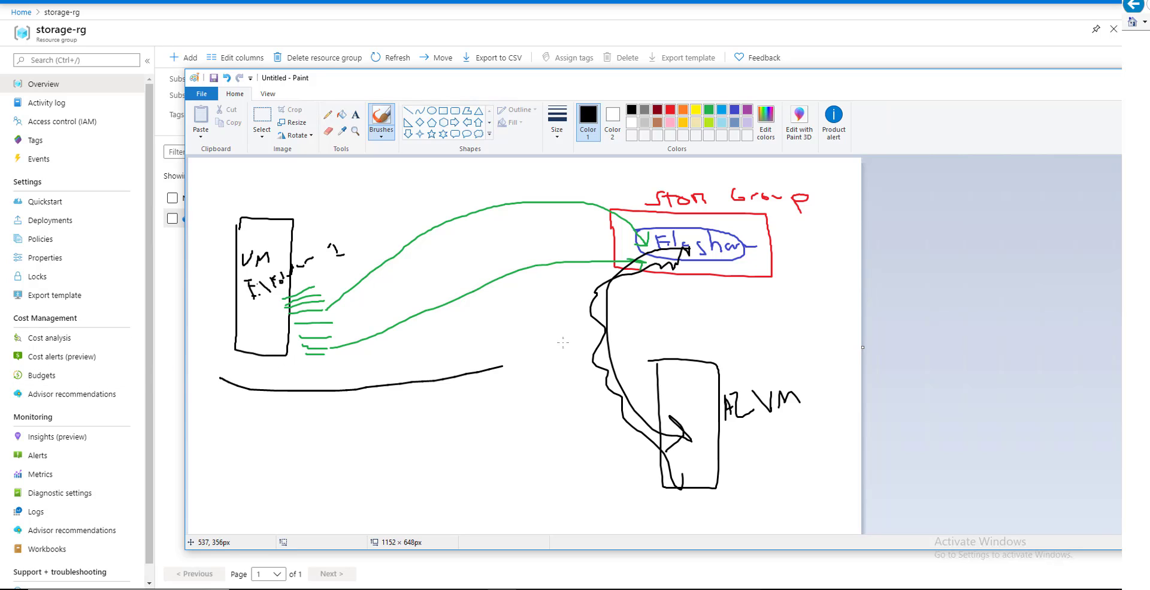
pyautogui.moveTo(563, 342)
pyautogui.mouseDown()
pyautogui.moveTo(785, 293)
pyautogui.moveTo(860, 255)
pyautogui.moveTo(695, 189)
pyautogui.moveTo(279, 188)
pyautogui.moveTo(189, 229)
pyautogui.moveTo(224, 358)
pyautogui.moveTo(254, 385)
pyautogui.moveTo(296, 393)
pyautogui.mouseUp()
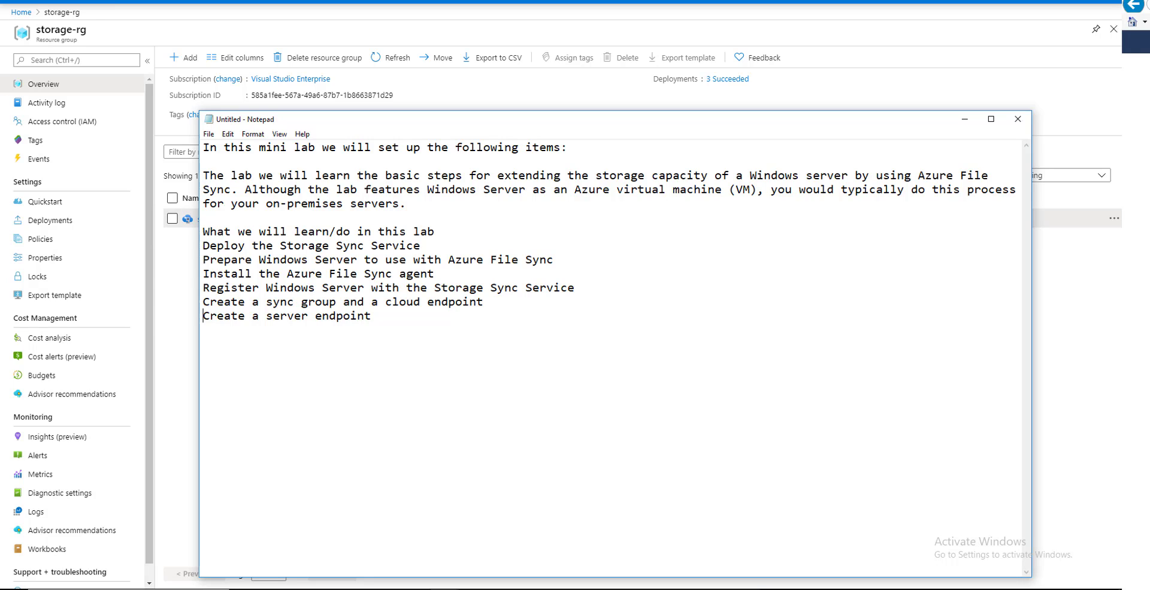
# Remove the word "mini" from the first line of the lab notes in Notepad
pyautogui.click(287, 148)
pyautogui.press('BackSpace')
pyautogui.press('BackSpace')
pyautogui.press('BackSpace')
pyautogui.press('BackSpace')
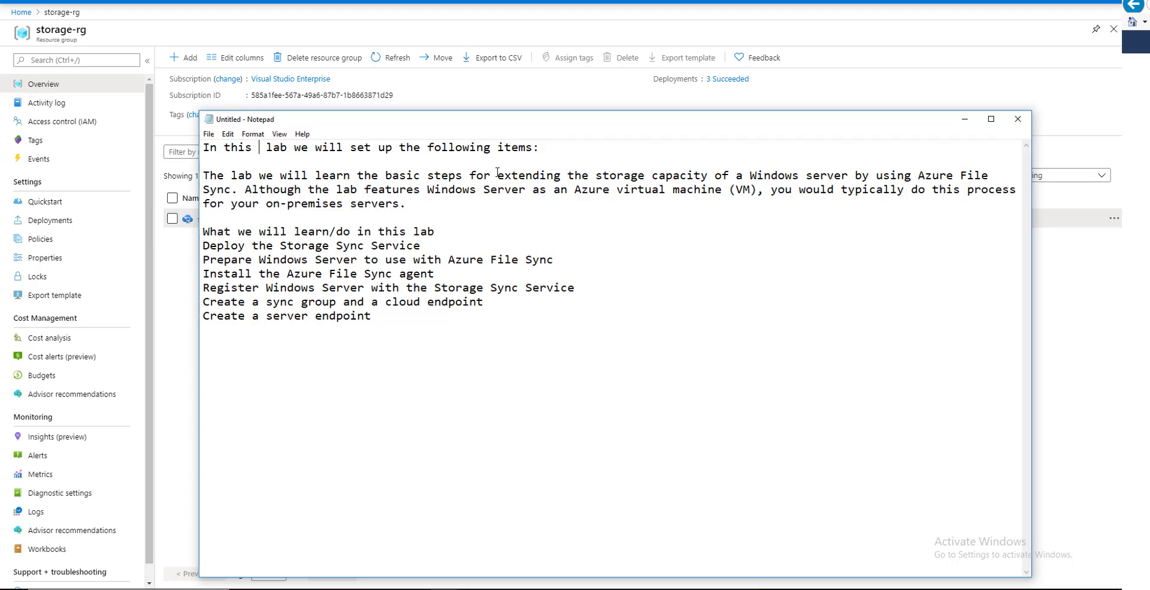
# Review the lab notes, highlighting the storage extension phrase, "Azure File Sync", "cloud endpoint" and the server "endpoint"
pyautogui.moveTo(498, 175); pyautogui.dragTo(990, 173)
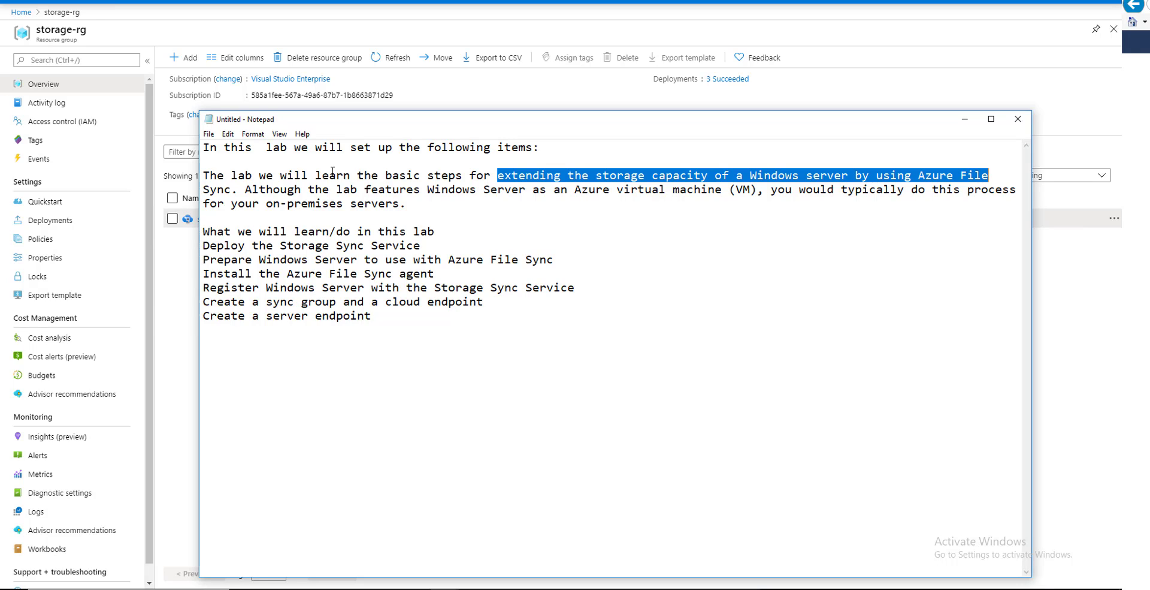
pyautogui.moveTo(449, 260); pyautogui.dragTo(578, 260)
pyautogui.moveTo(385, 302); pyautogui.dragTo(498, 303)
pyautogui.doubleClick(324, 315)
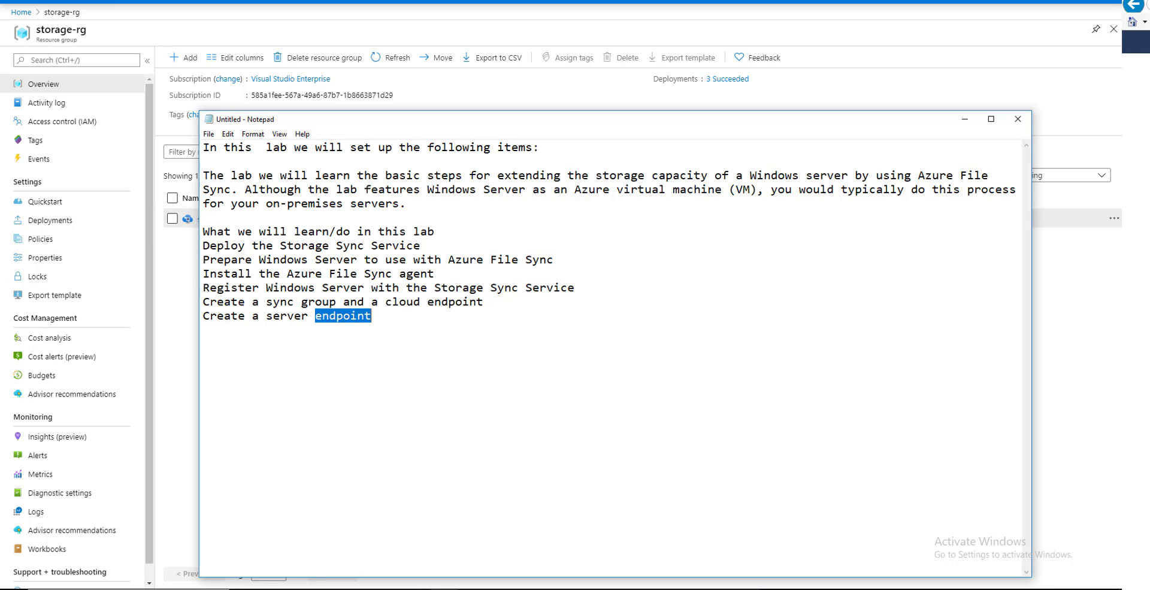
# Switch to the Azure portal and start a new storage account in the storage-rg resource group
pyautogui.hotkey('alt', 'Tab')
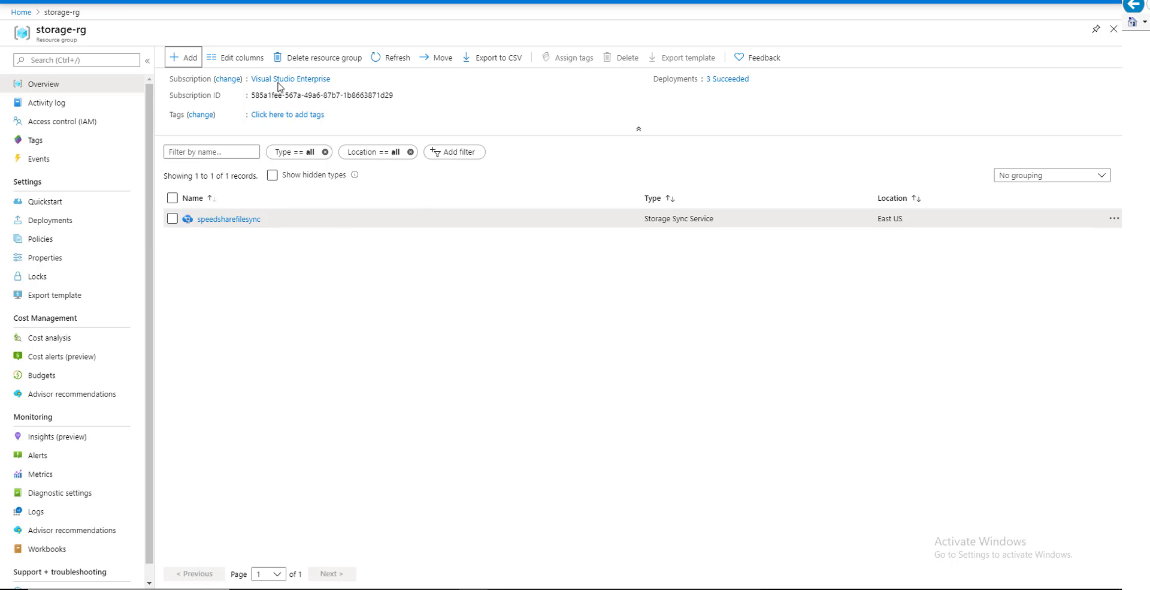
pyautogui.click(189, 59)
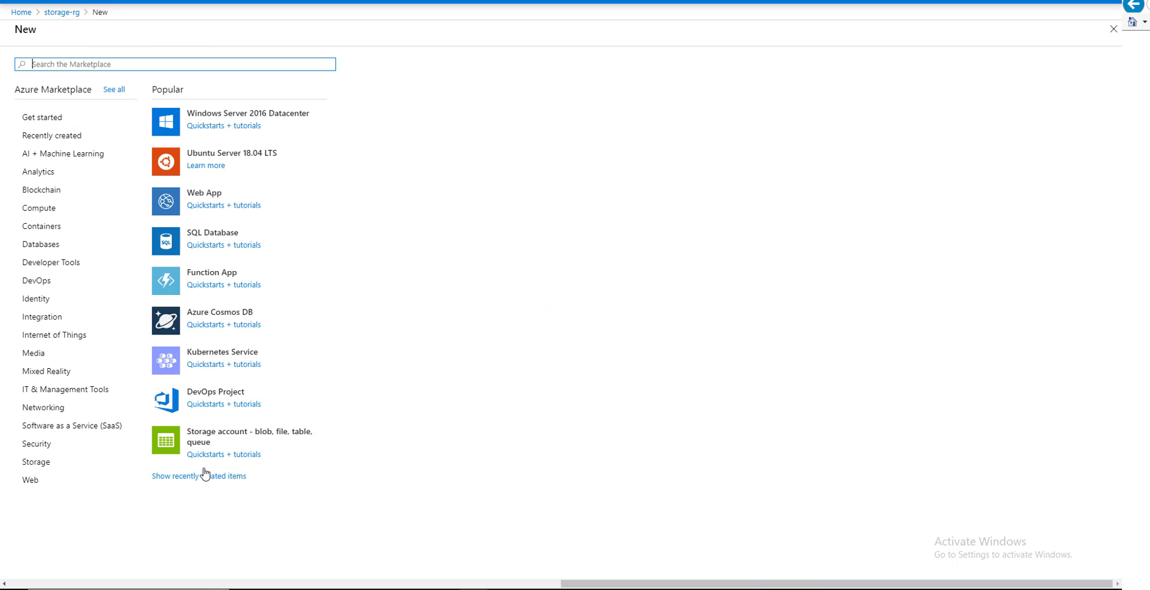
pyautogui.click(210, 432)
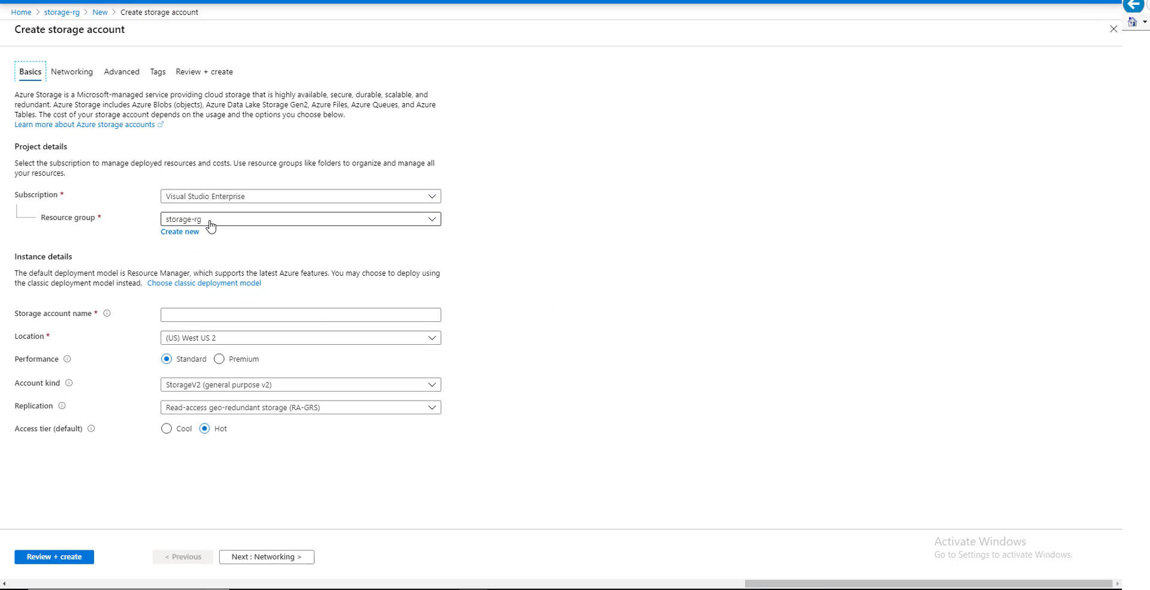
# Name the storage account speedstoragegroup and set its location to (US) East US
pyautogui.click(186, 313)
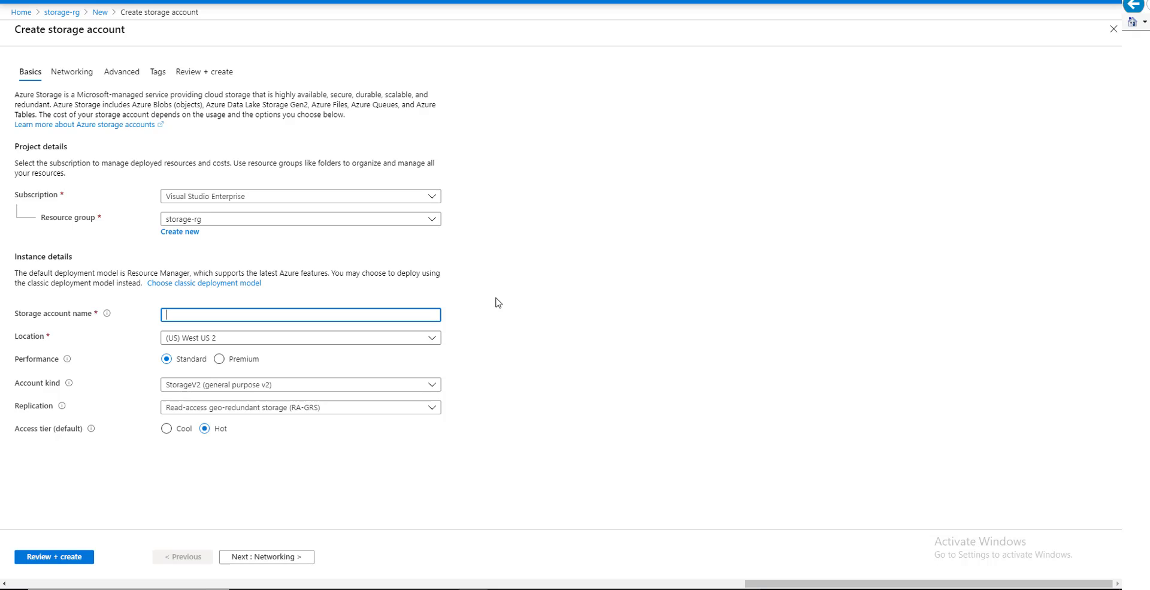
pyautogui.write('speedstora')
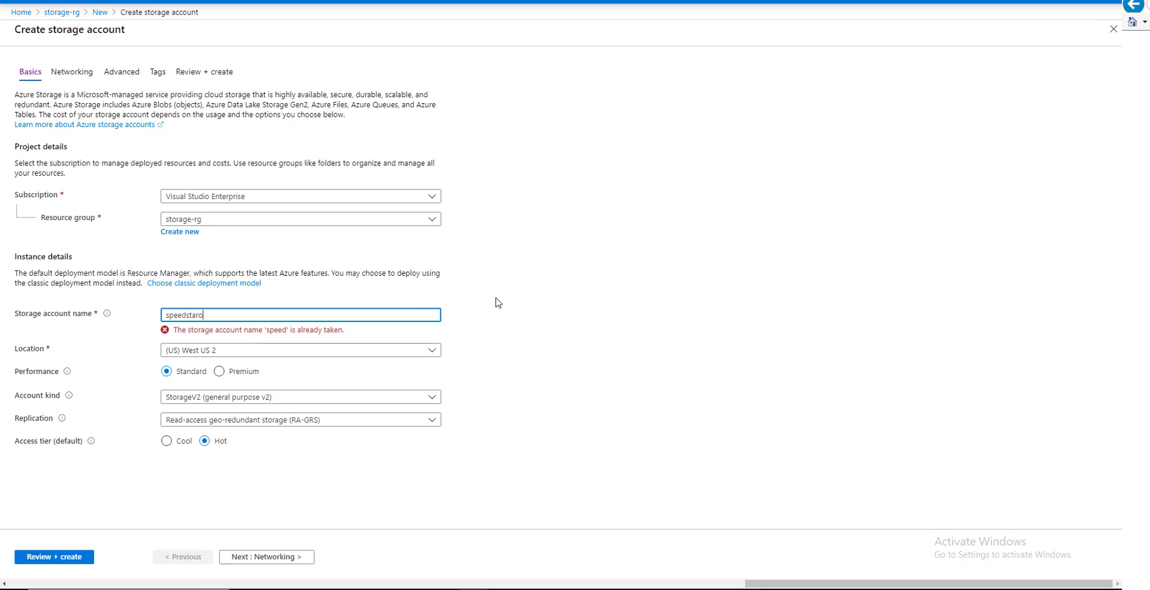
pyautogui.write('ge')
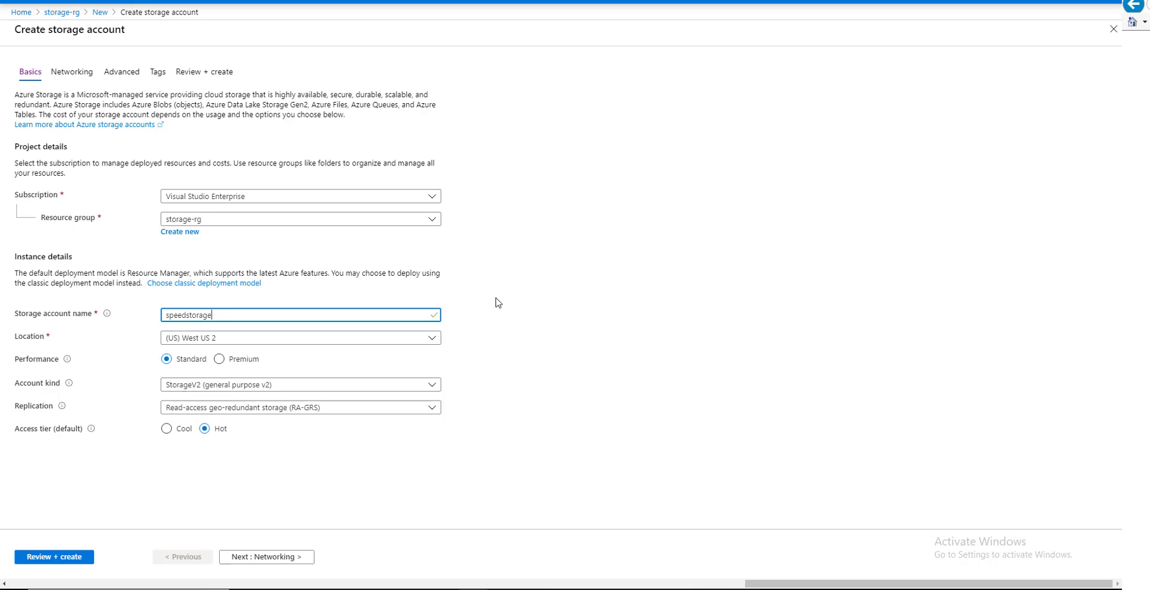
pyautogui.write('group')
pyautogui.click(221, 345)
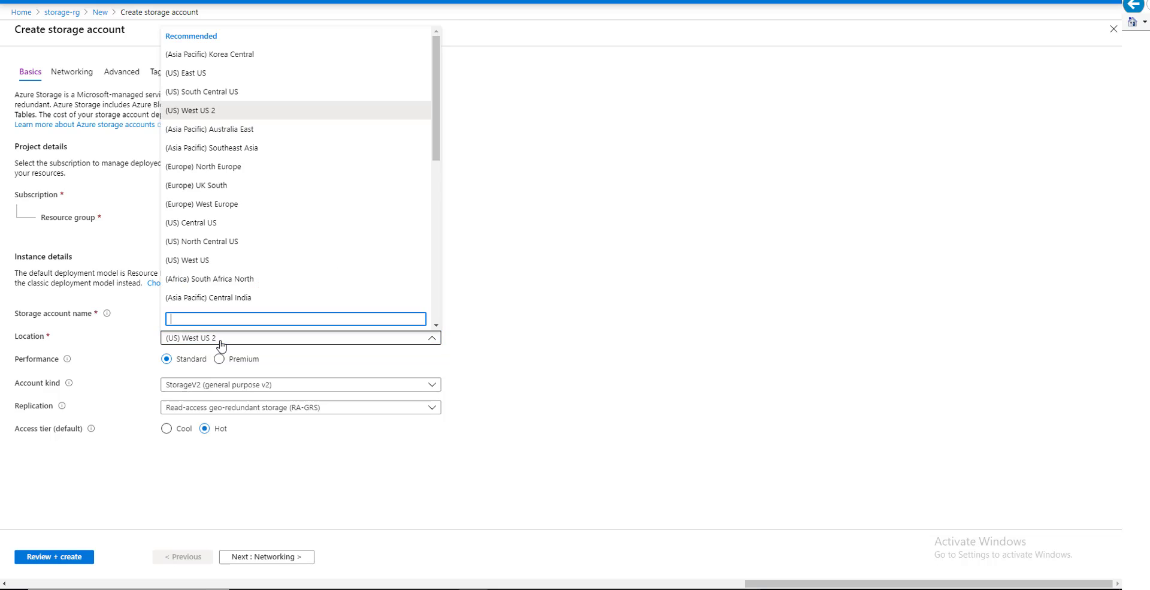
pyautogui.click(220, 76)
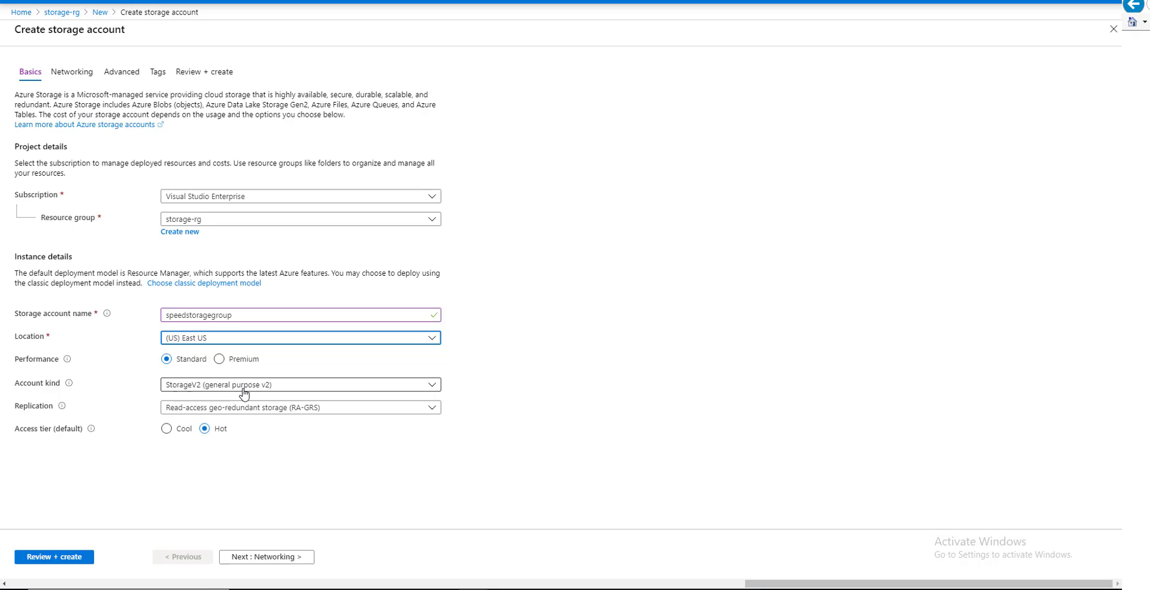
# Set the replication to Locally-redundant storage (LRS), and return it to Read-access geo-redundant storage (RA-GRS)
pyautogui.click(397, 409)
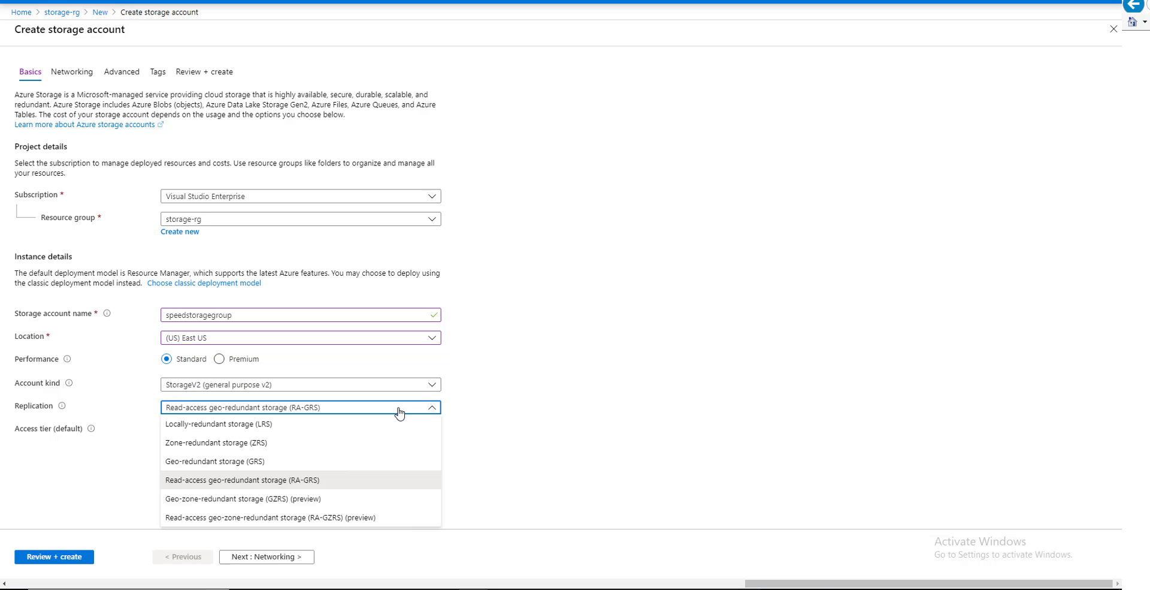
pyautogui.click(287, 425)
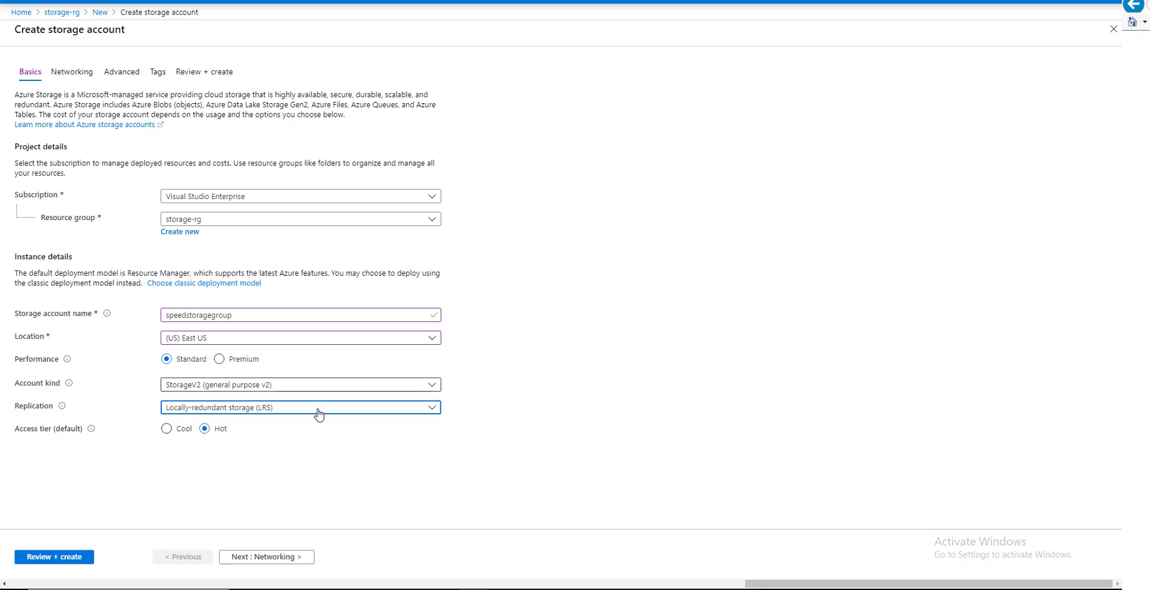
pyautogui.click(361, 410)
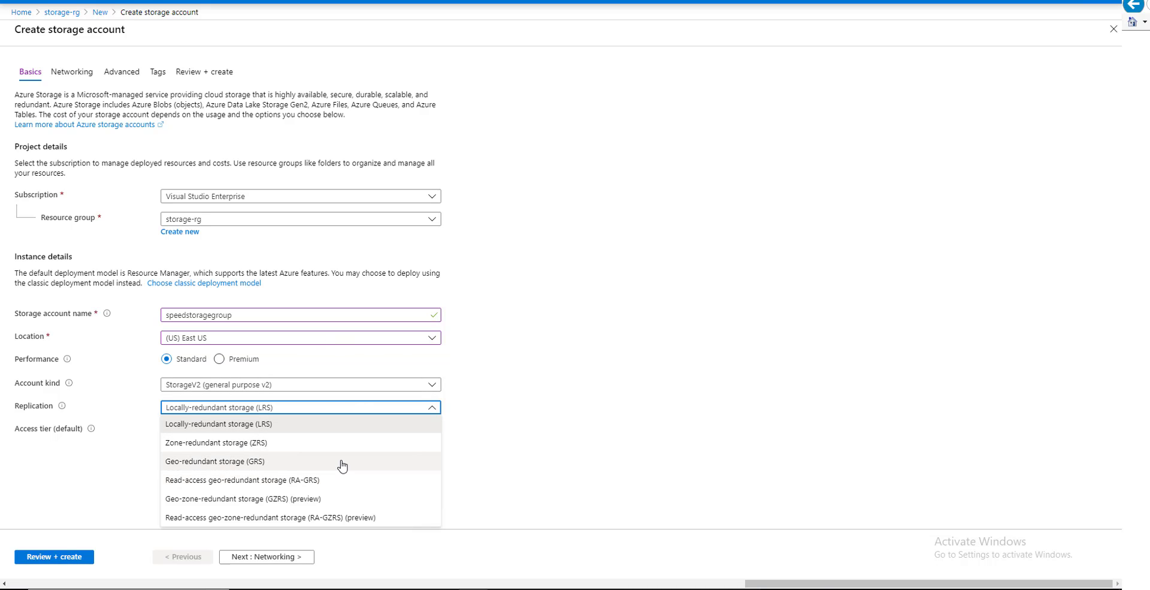
pyautogui.click(344, 481)
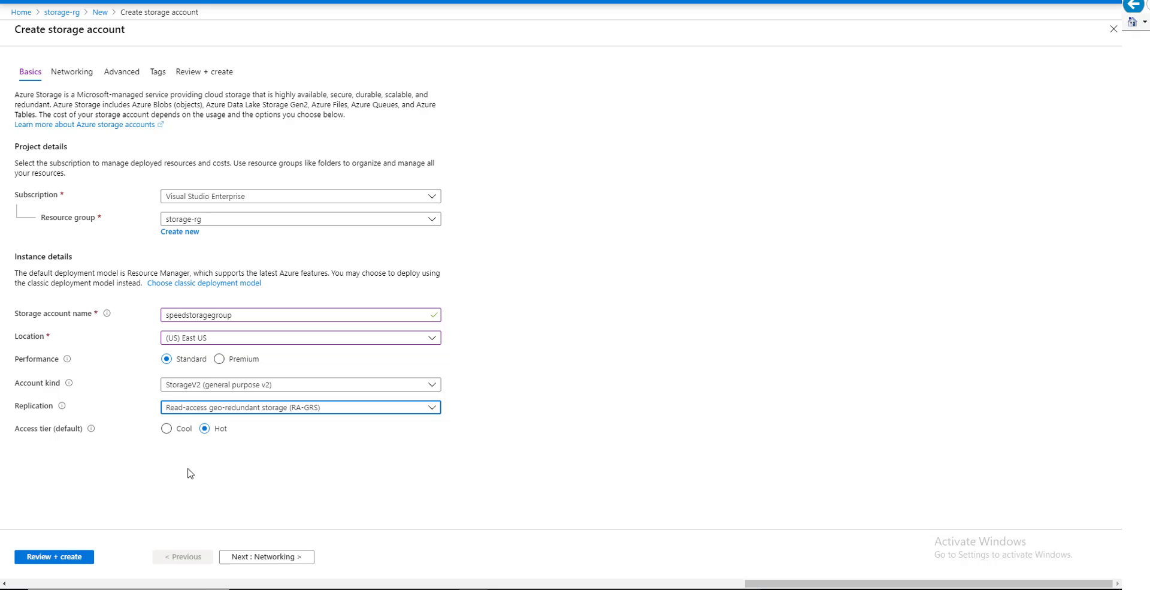
# Review the storage account configuration and create the account
pyautogui.click(66, 557)
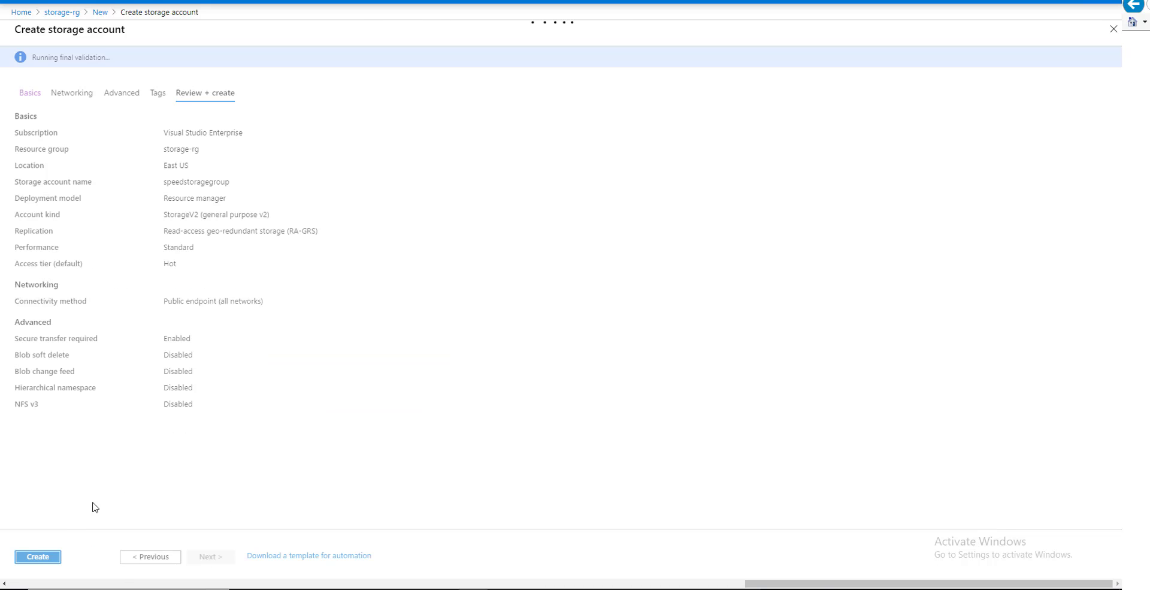
pyautogui.click(44, 558)
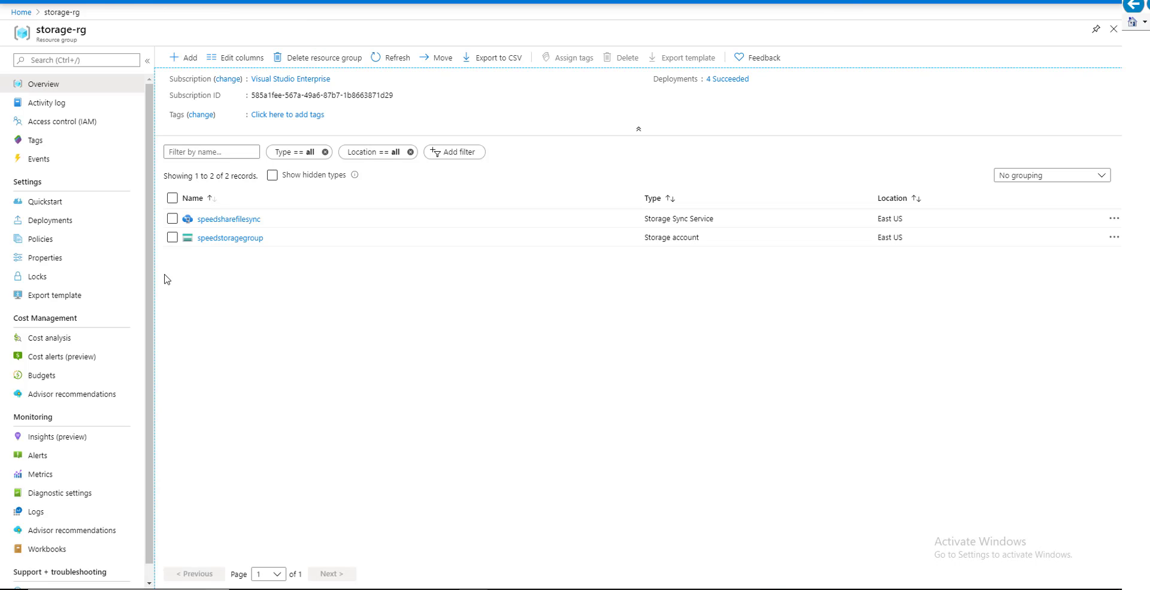
# Create a file share named speedfileshare with a 1 GiB quota in the speedstoragegroup storage account
pyautogui.click(242, 239)
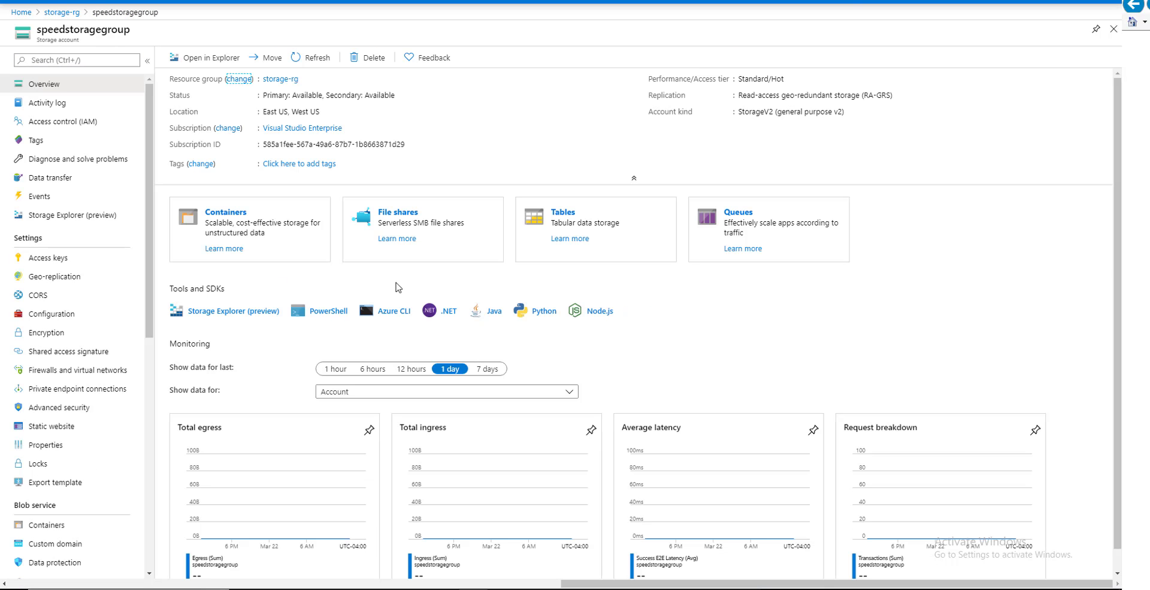
pyautogui.click(410, 217)
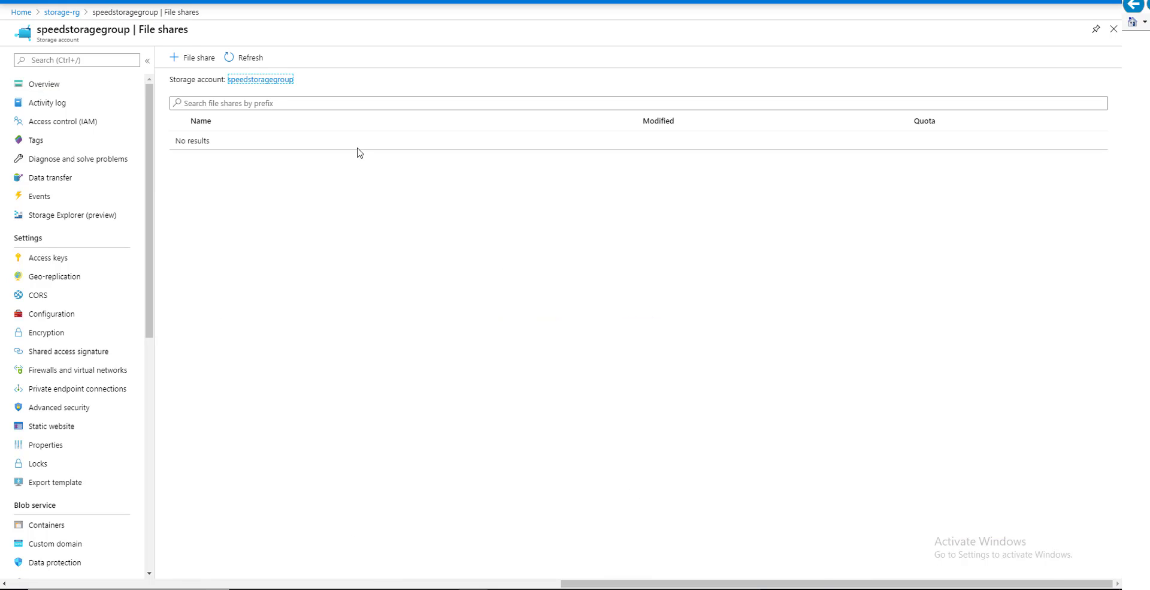
pyautogui.click(193, 58)
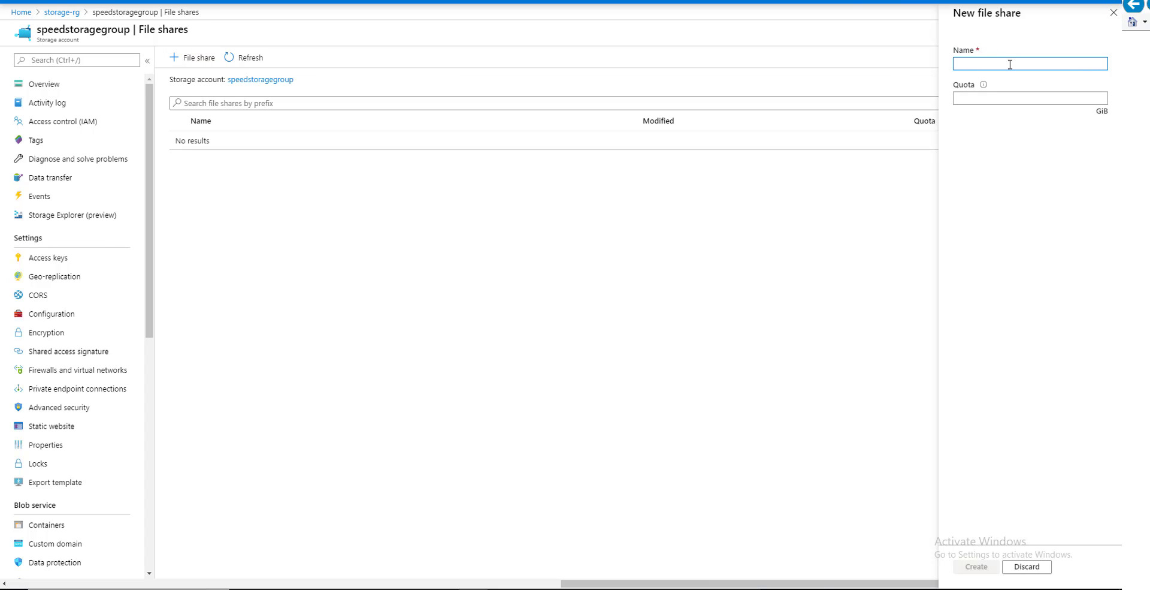
pyautogui.write('speedf')
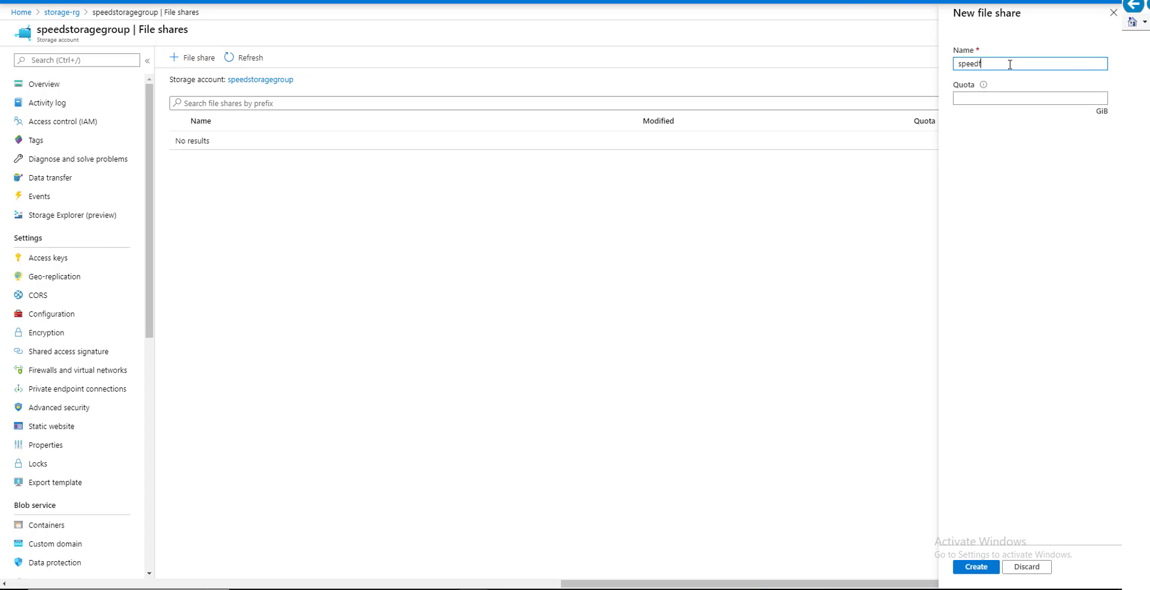
pyautogui.write('ileshare')
pyautogui.press('Tab')
pyautogui.write('1')
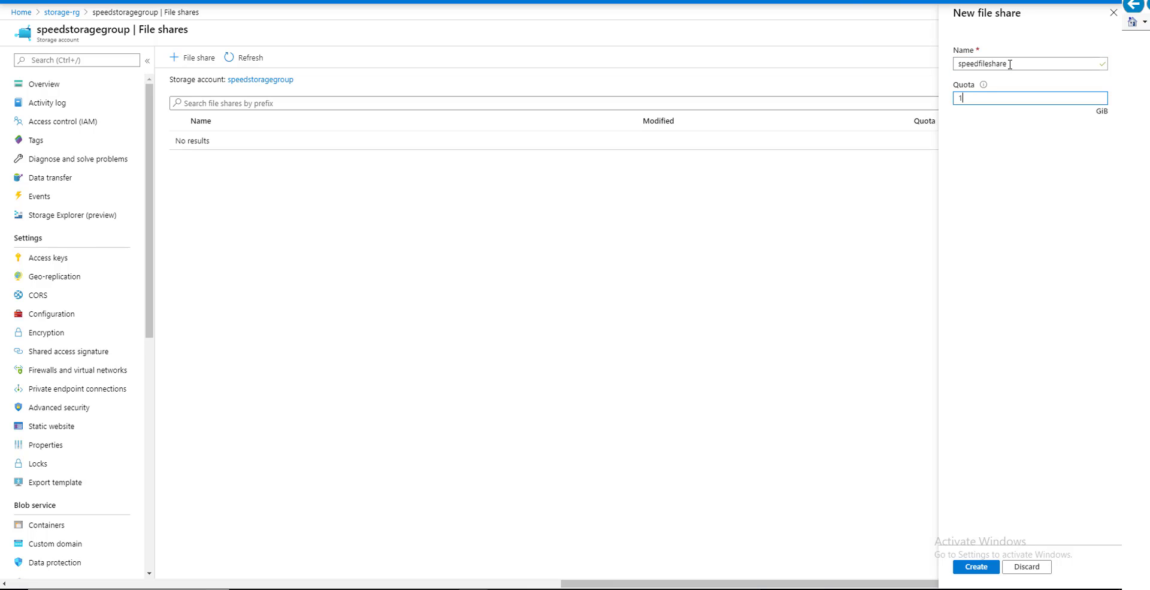
pyautogui.click(983, 567)
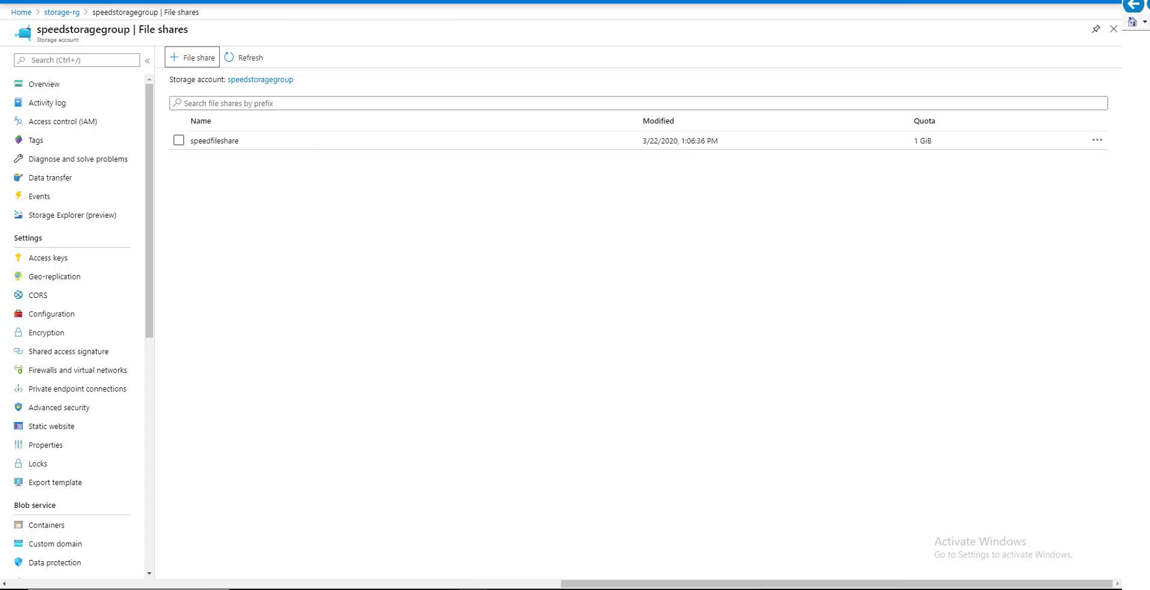
# Revisit the file sync diagram in Paint, and put it away again
pyautogui.click(504, 588)
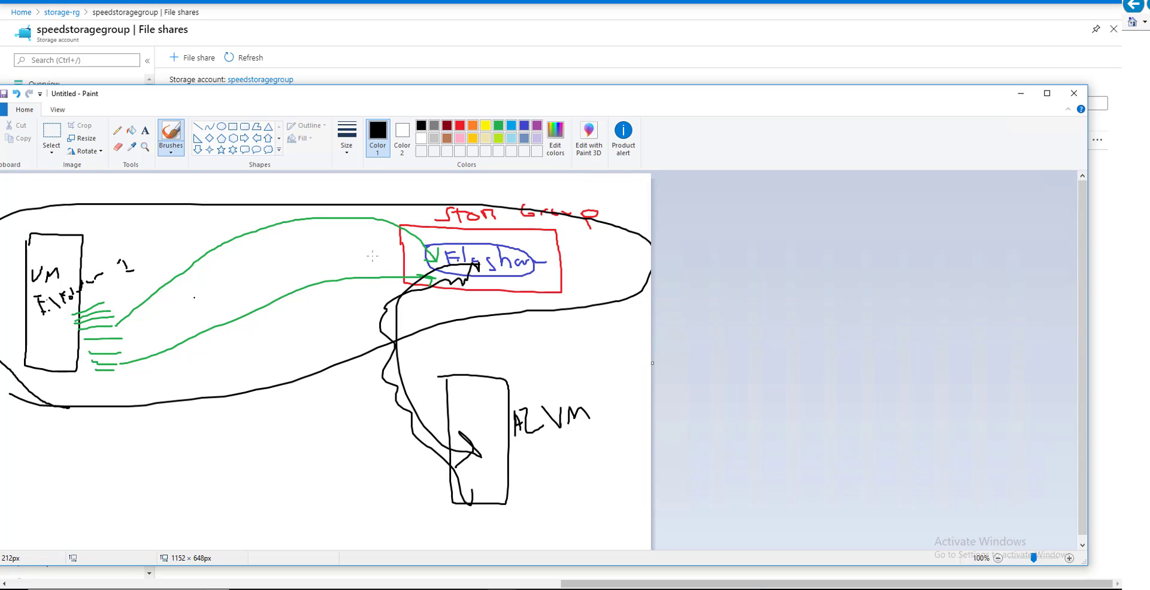
pyautogui.click(1022, 94)
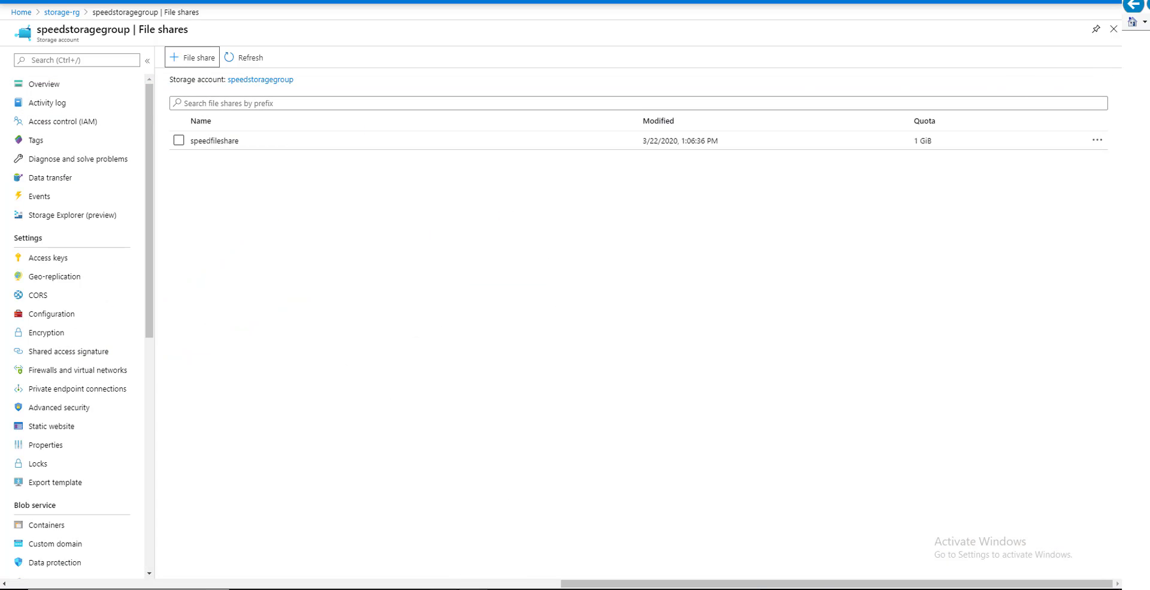
# Switch to PowerShell ISE and clear the console output with cls
pyautogui.click(487, 544)
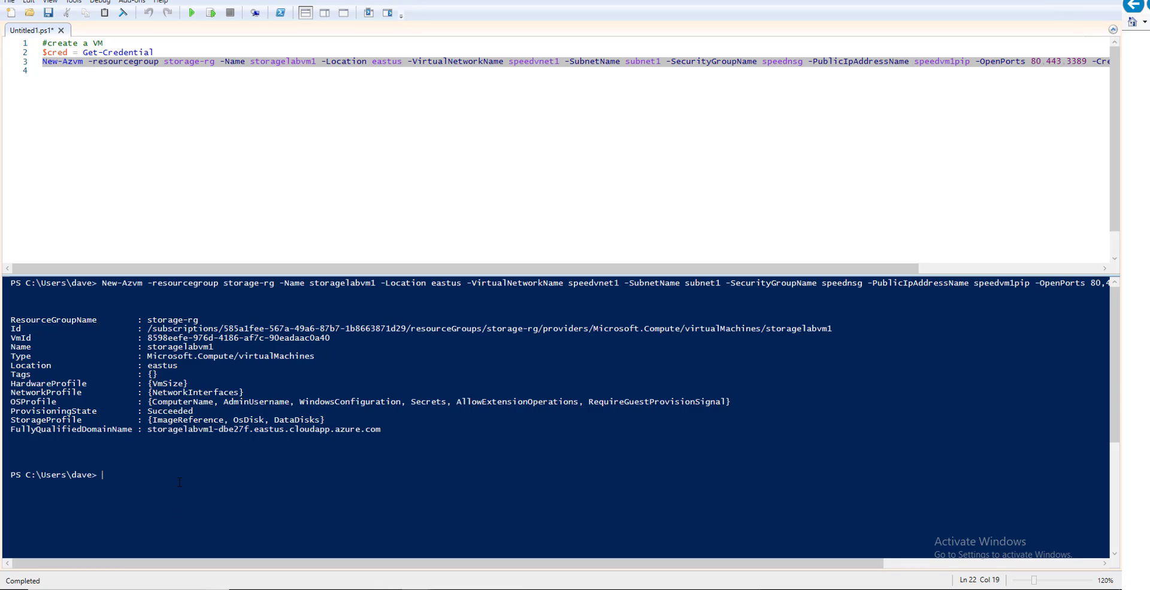
pyautogui.write('cls')
pyautogui.press('Return')
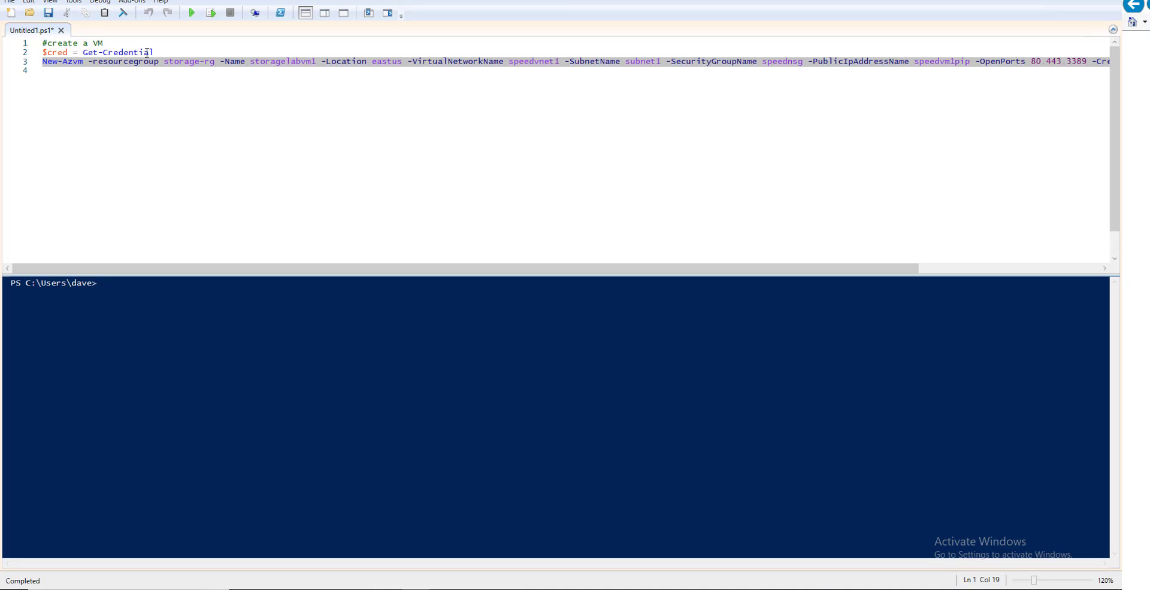
# Run the New-AzVM line of the script to create storagelabvm1 in storage-rg, eastus, on speedvnet1 with ports 80, 443 and 3389 open
pyautogui.click(26, 55)
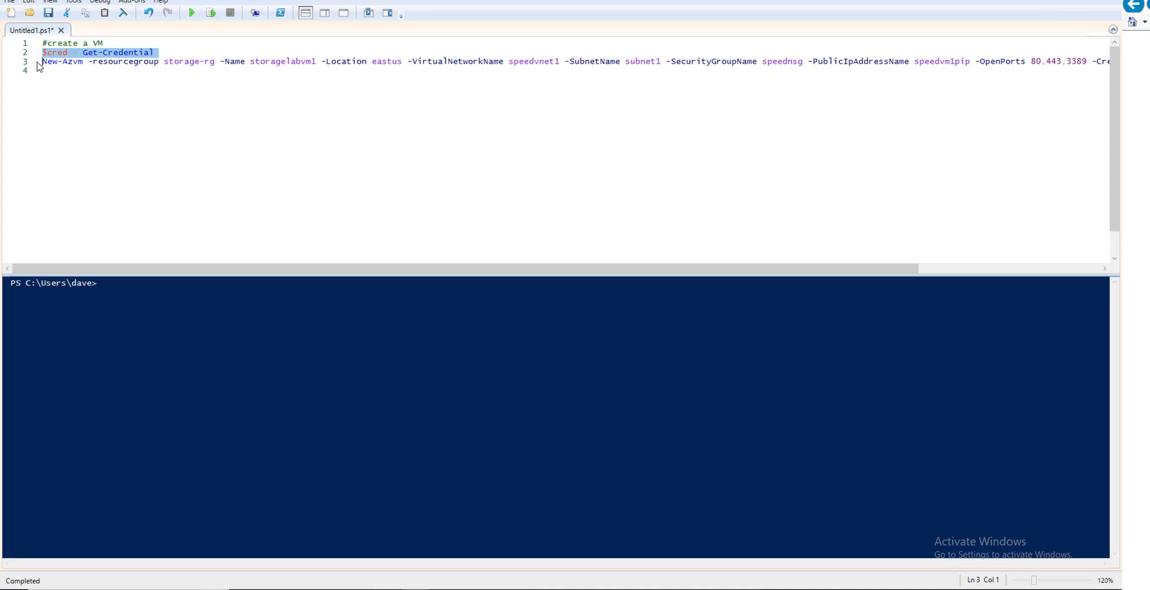
pyautogui.click(25, 65)
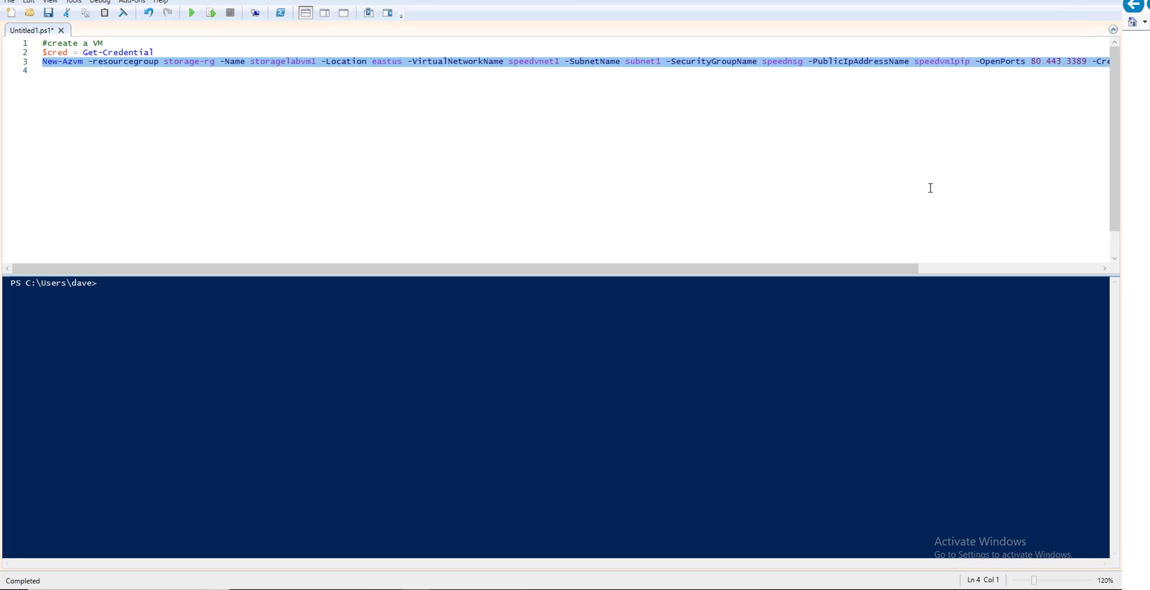
pyautogui.moveTo(876, 273); pyautogui.dragTo(807, 272)
pyautogui.click(280, 180)
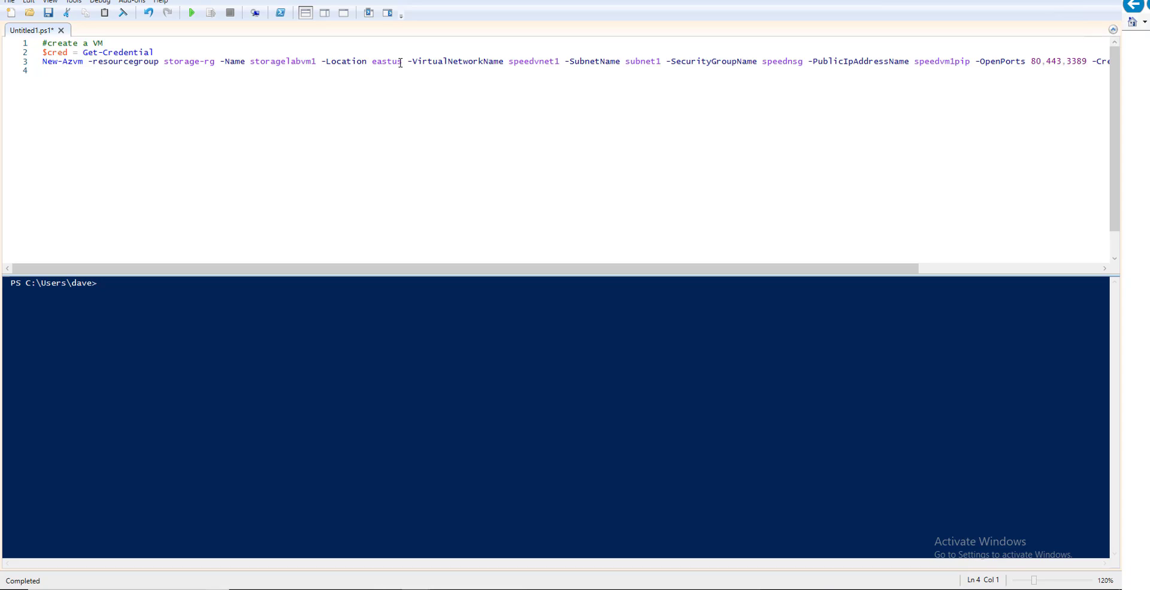
pyautogui.click(23, 62)
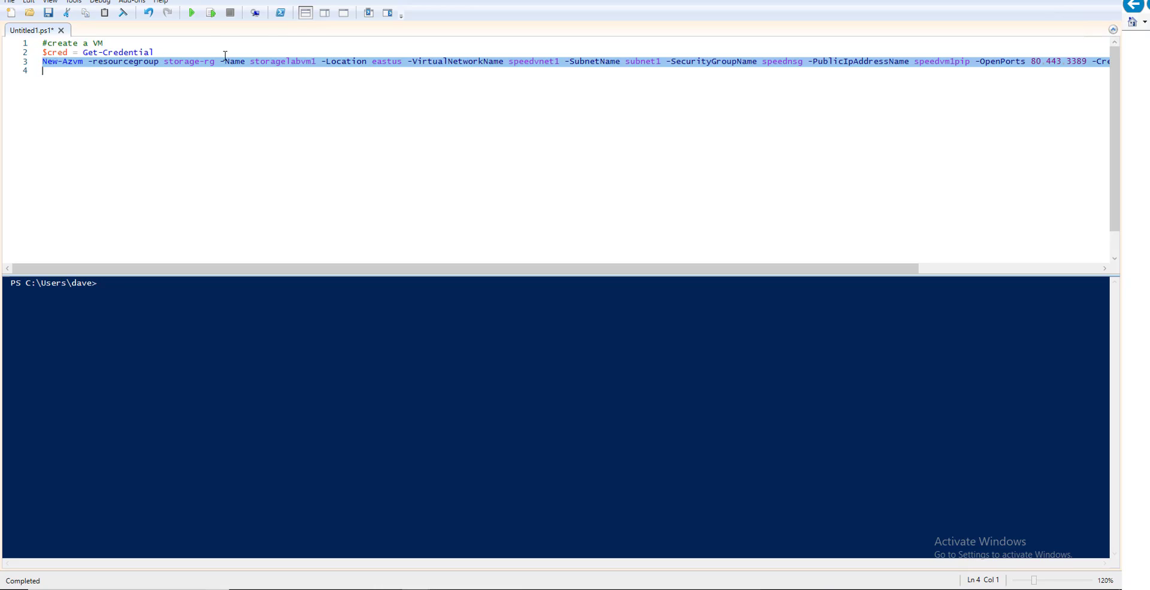
pyautogui.click(211, 15)
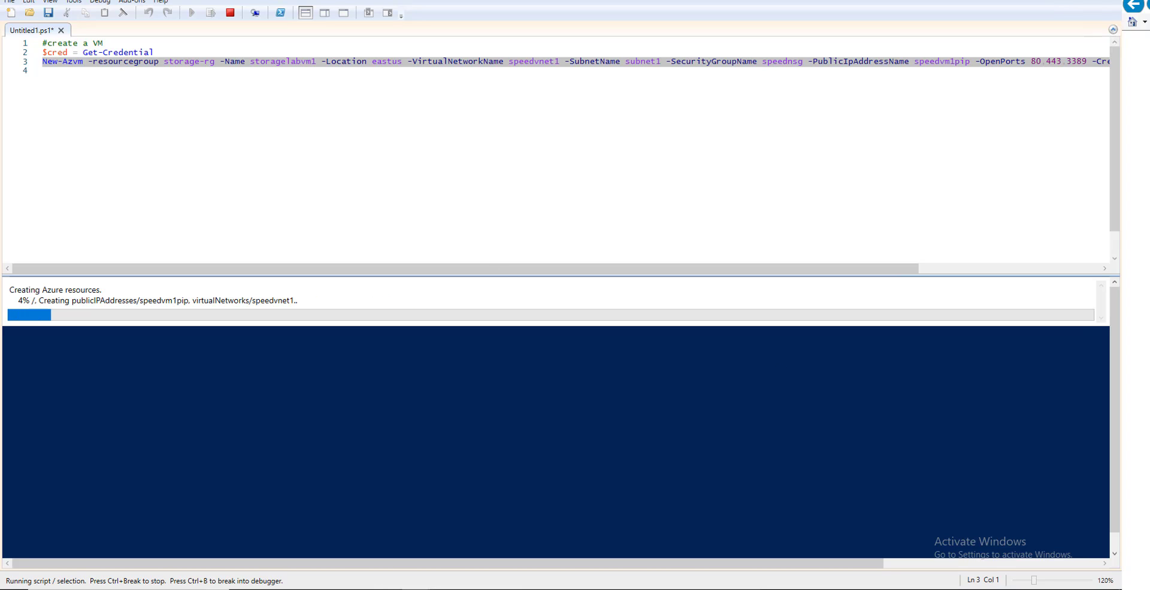
# Read the Notepad notes on storage account redundancy options, and return to the PowerShell ISE output
pyautogui.click(558, 553)
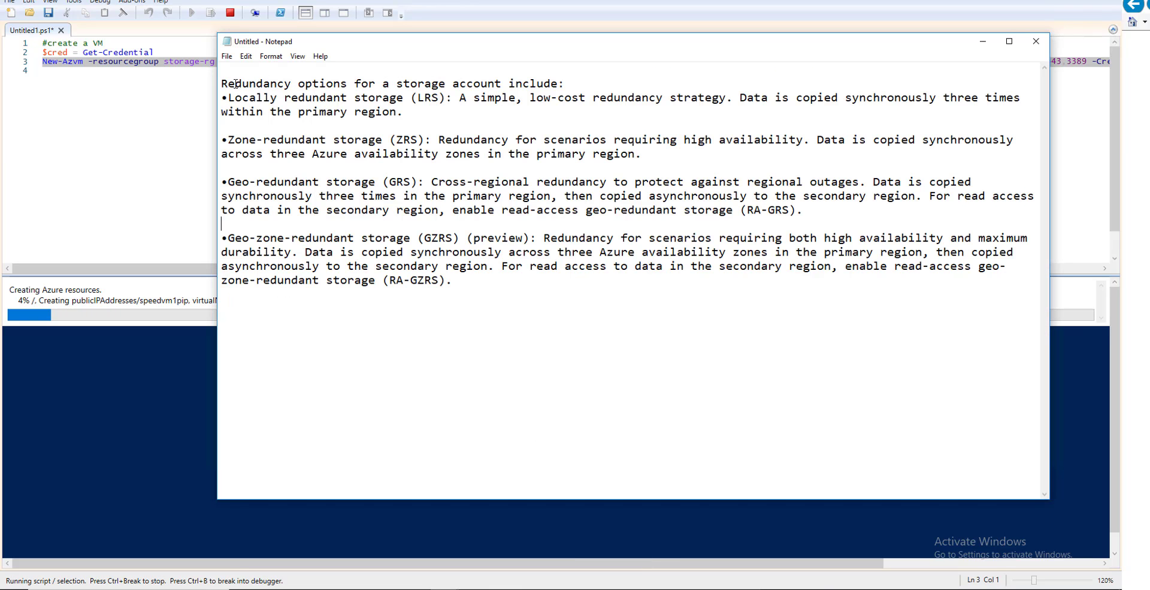
pyautogui.moveTo(222, 81); pyautogui.dragTo(618, 79)
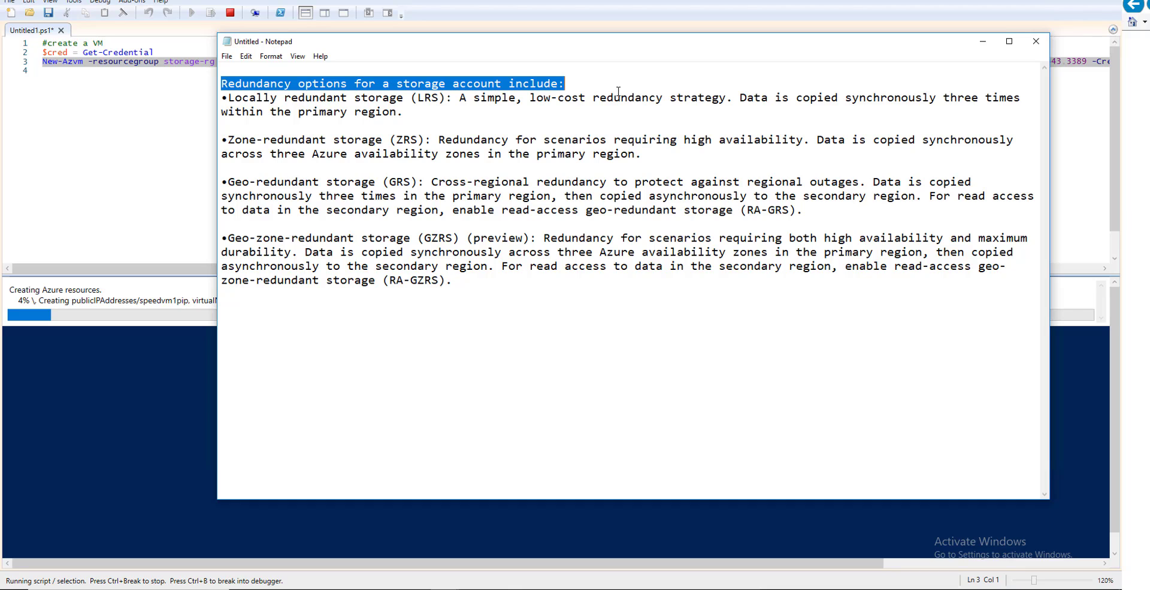
pyautogui.click(570, 346)
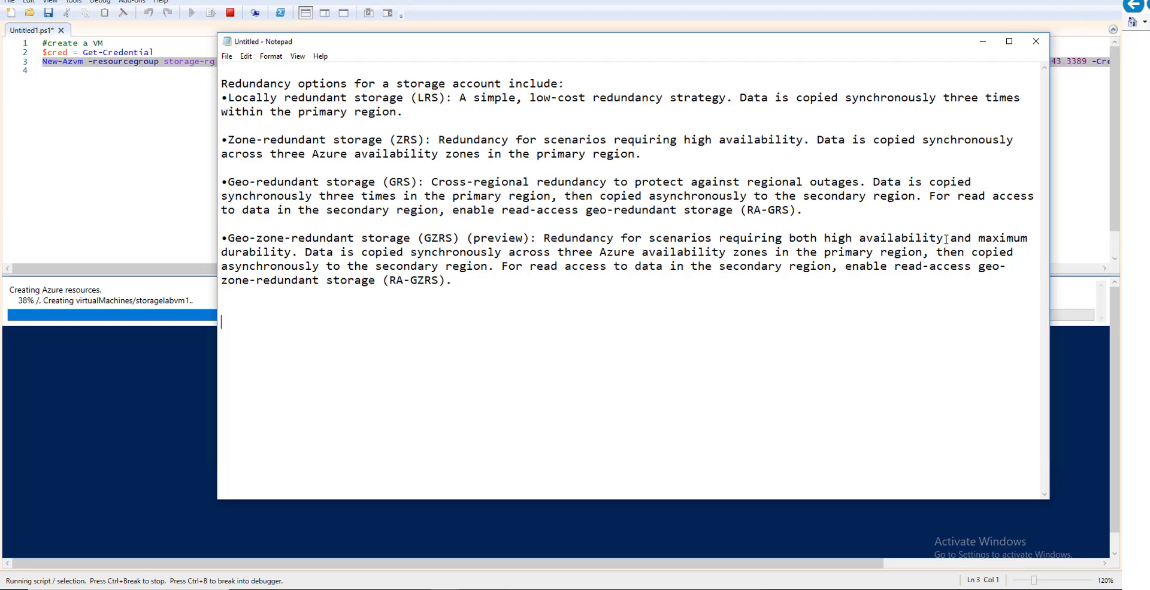
pyautogui.moveTo(949, 237); pyautogui.dragTo(825, 238)
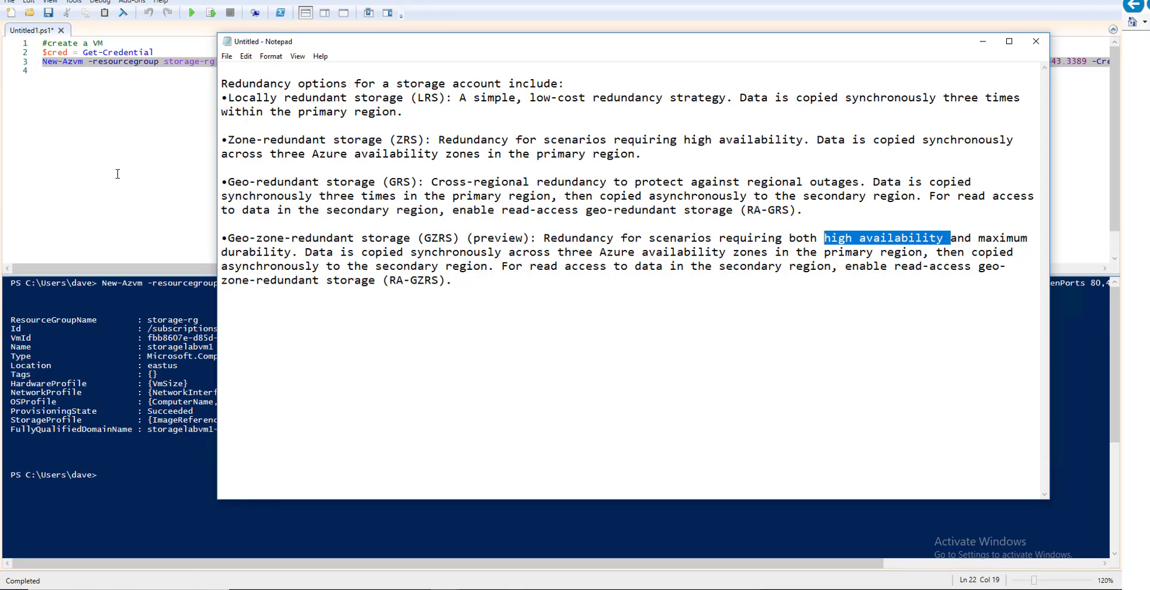
pyautogui.click(163, 328)
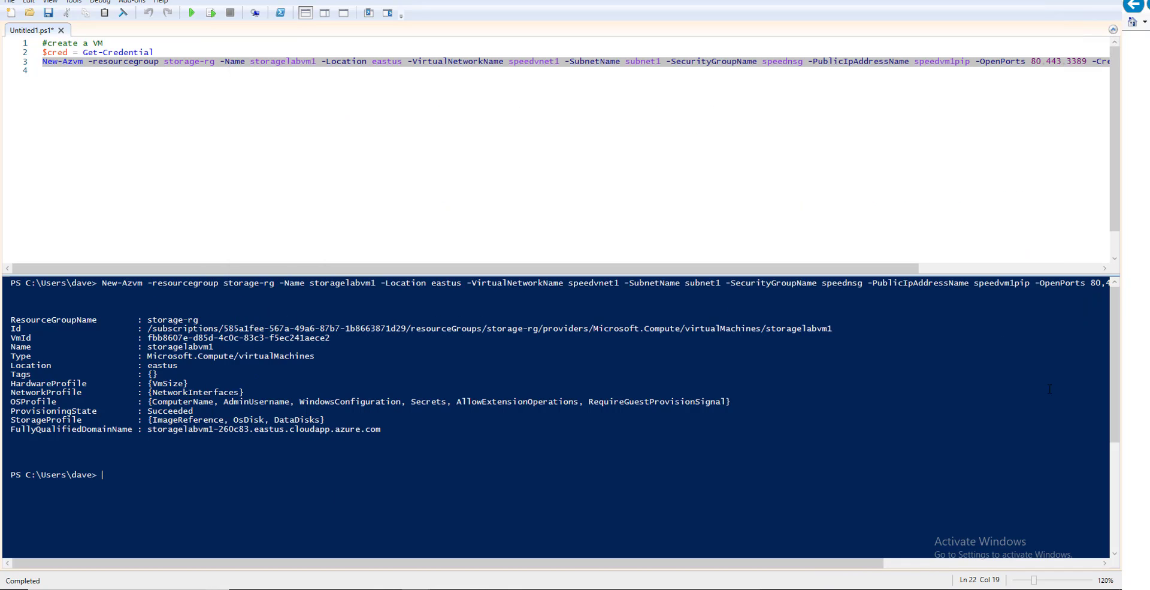
# Switch to the Azure portal, refresh the storage-rg resource group, and examine the available sizes for the storagelabvm1 virtual machine
pyautogui.click(473, 589)
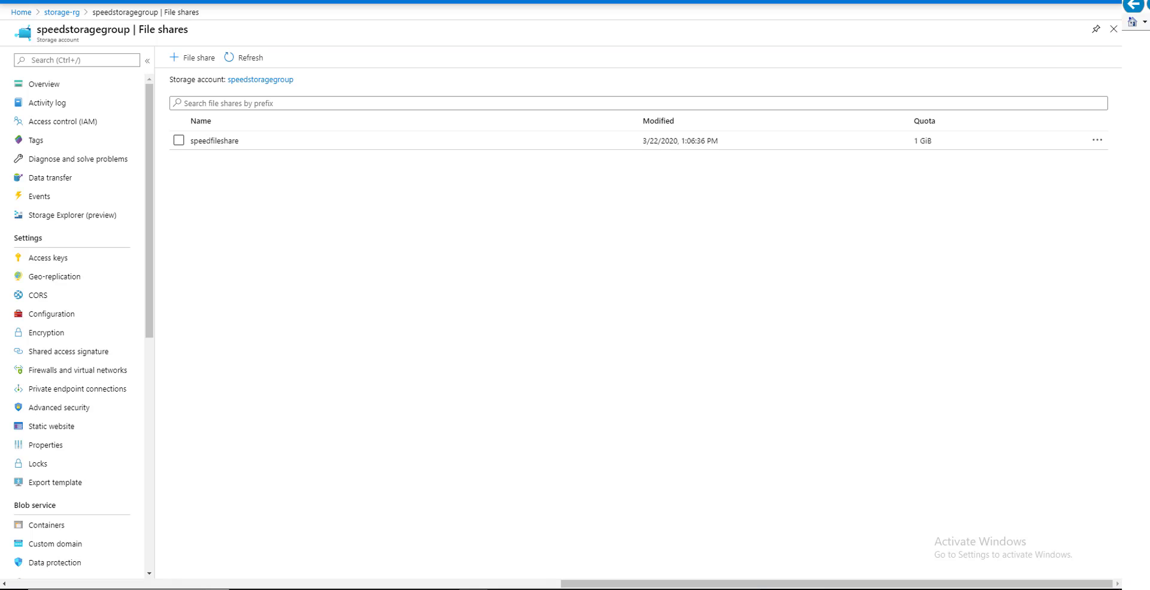
pyautogui.click(61, 12)
pyautogui.click(381, 58)
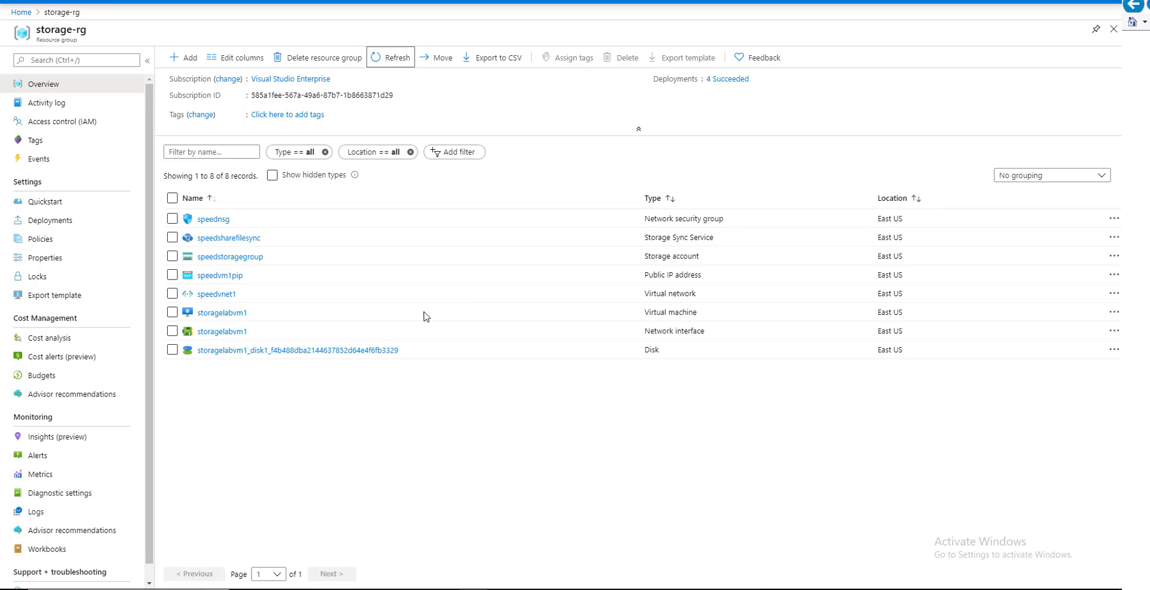
pyautogui.click(233, 317)
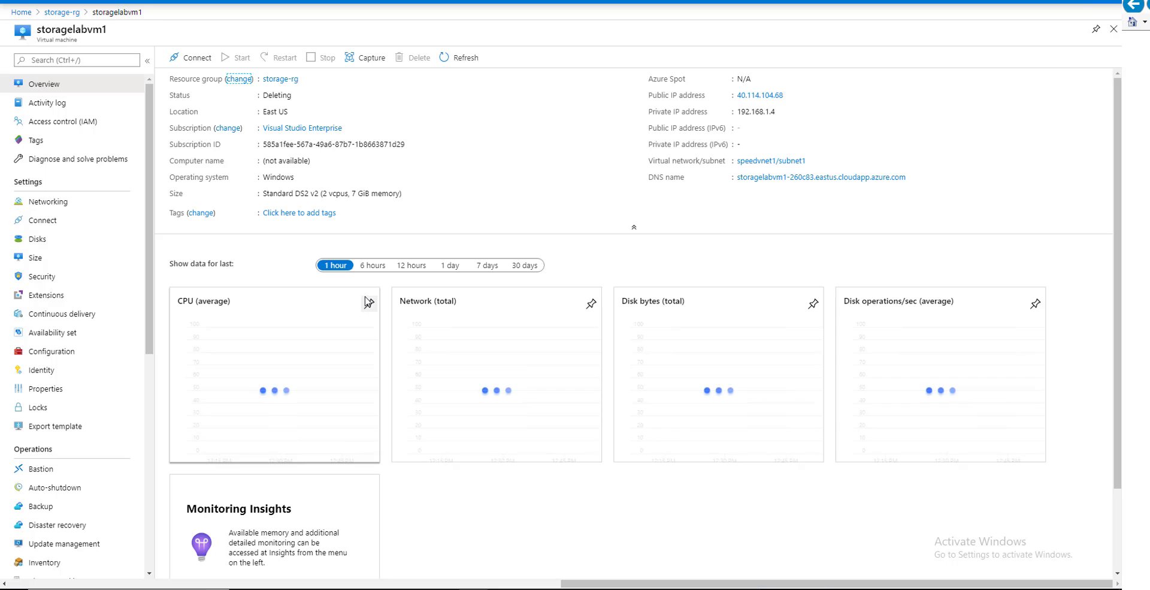
pyautogui.click(37, 258)
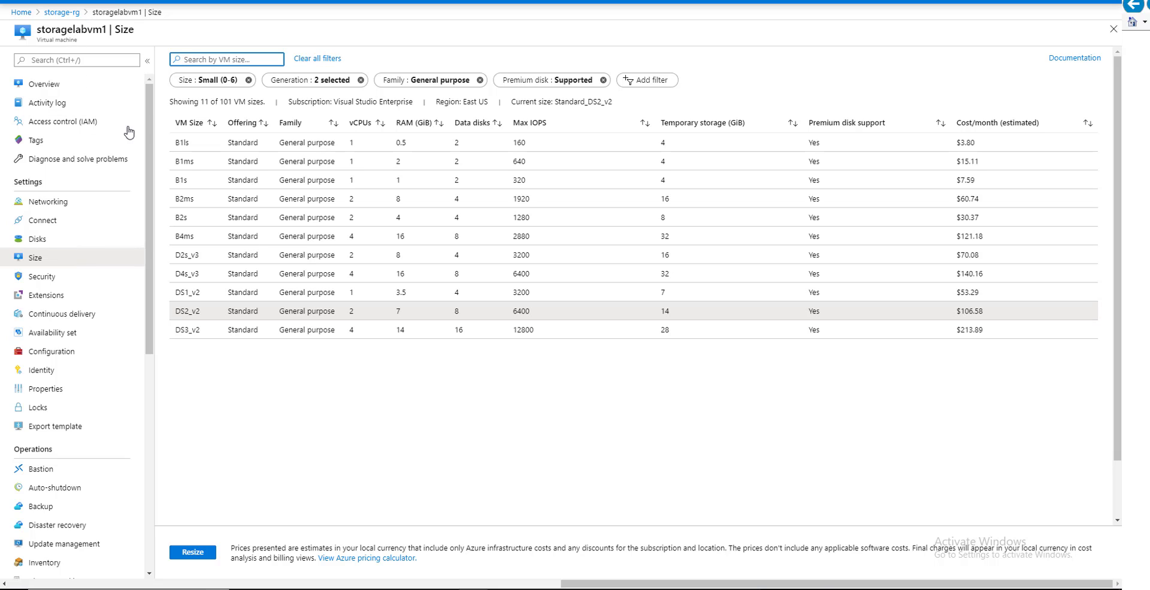
# Add a data disk to storagelabvm1 as a new managed disk named data, sized 64 GiB on Premium SSD
pyautogui.click(64, 238)
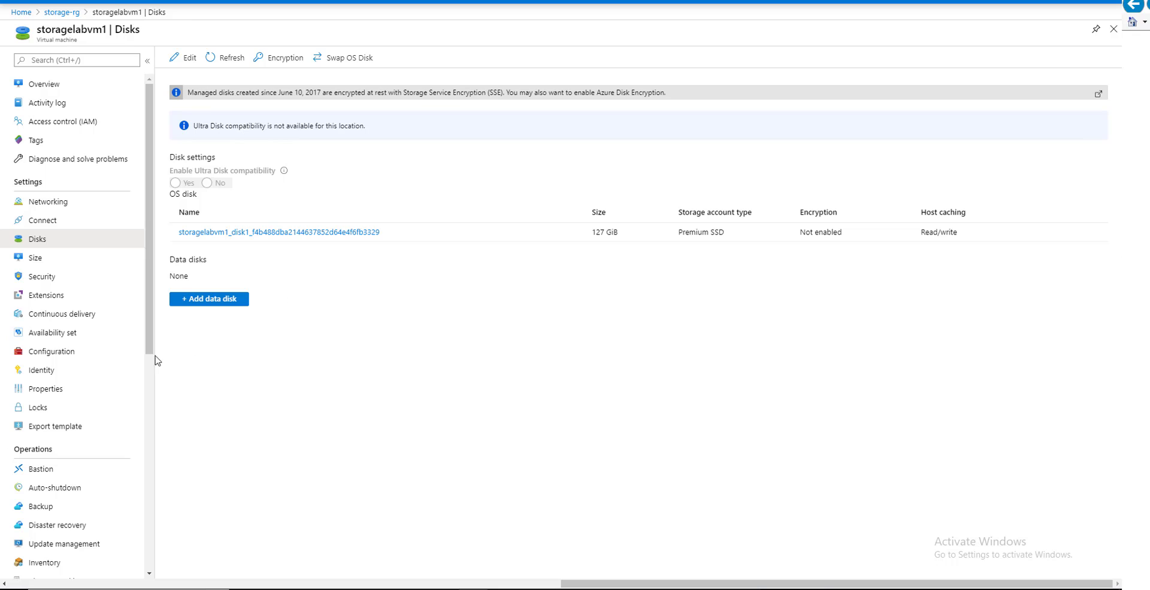
pyautogui.click(223, 302)
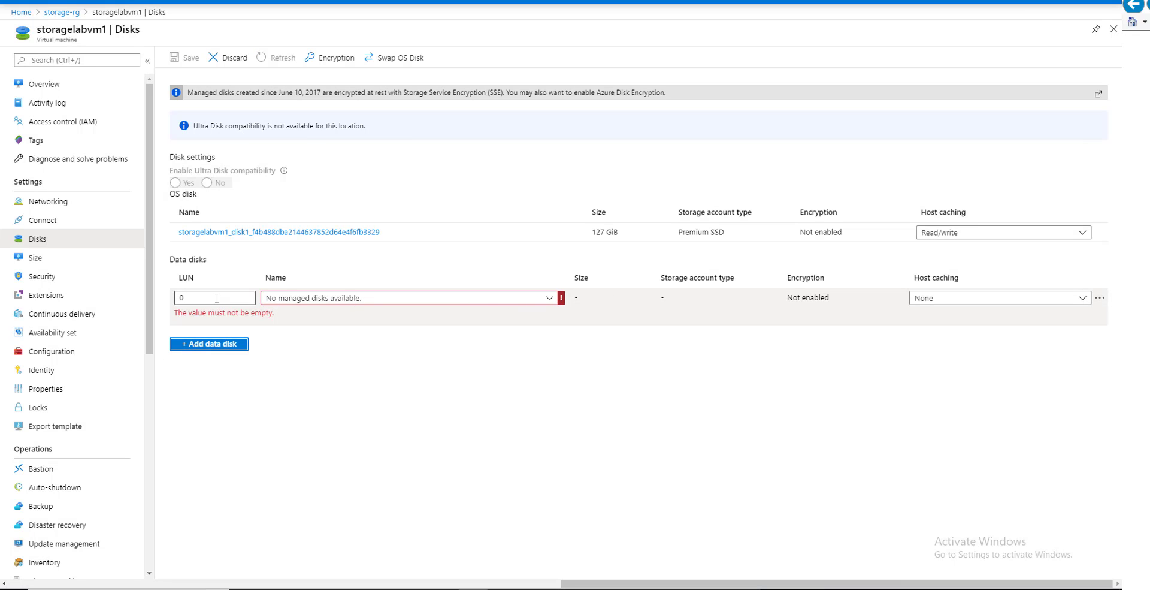
pyautogui.click(547, 302)
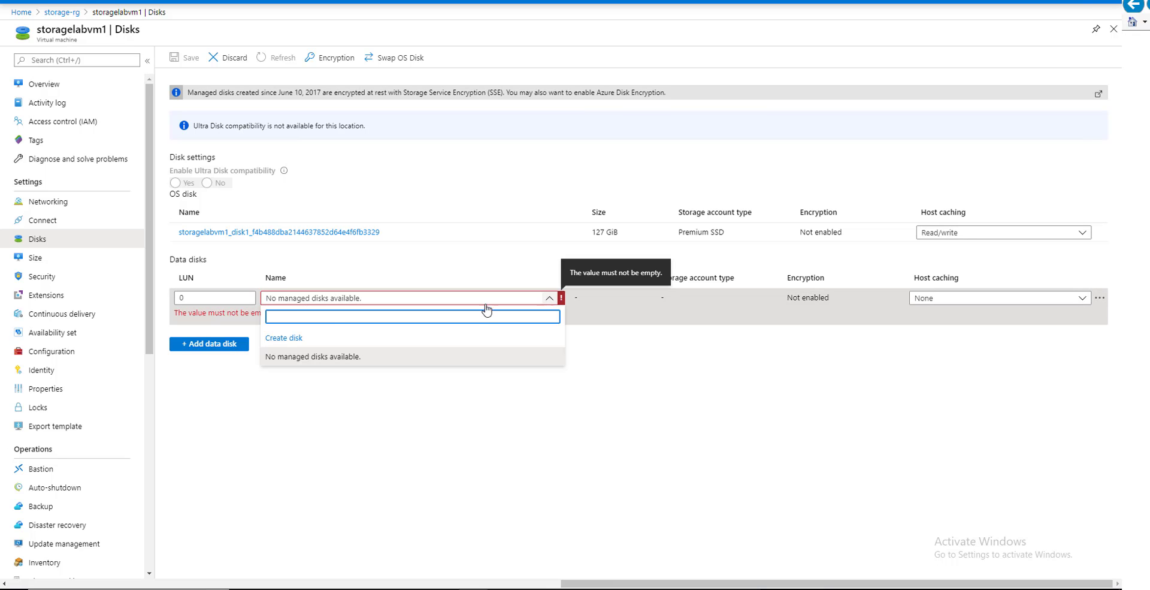
pyautogui.click(284, 339)
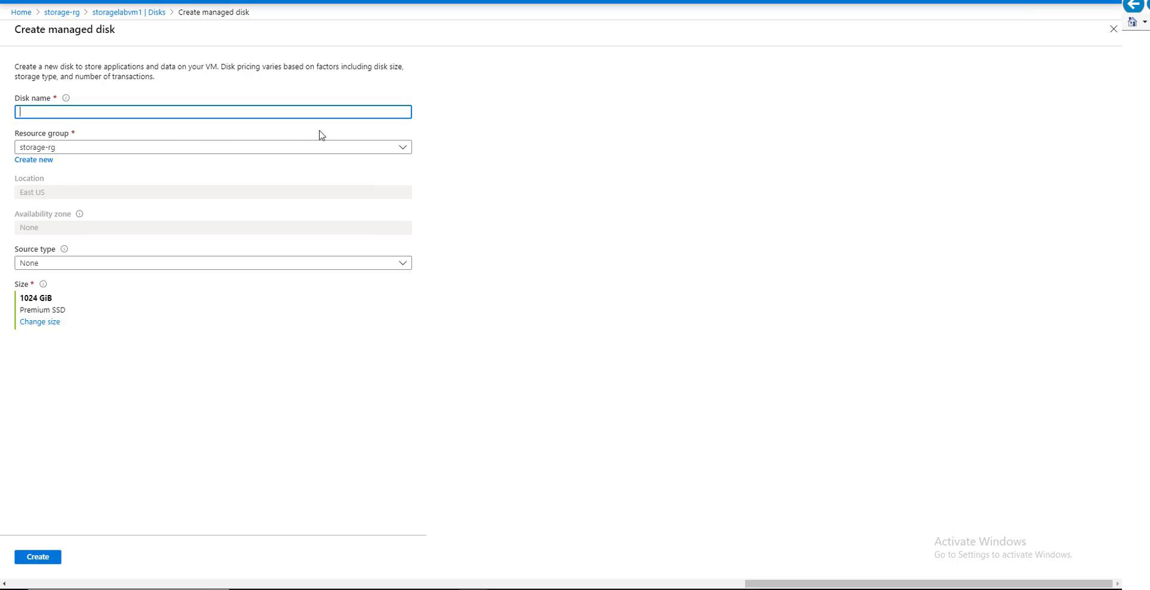
pyautogui.write('data')
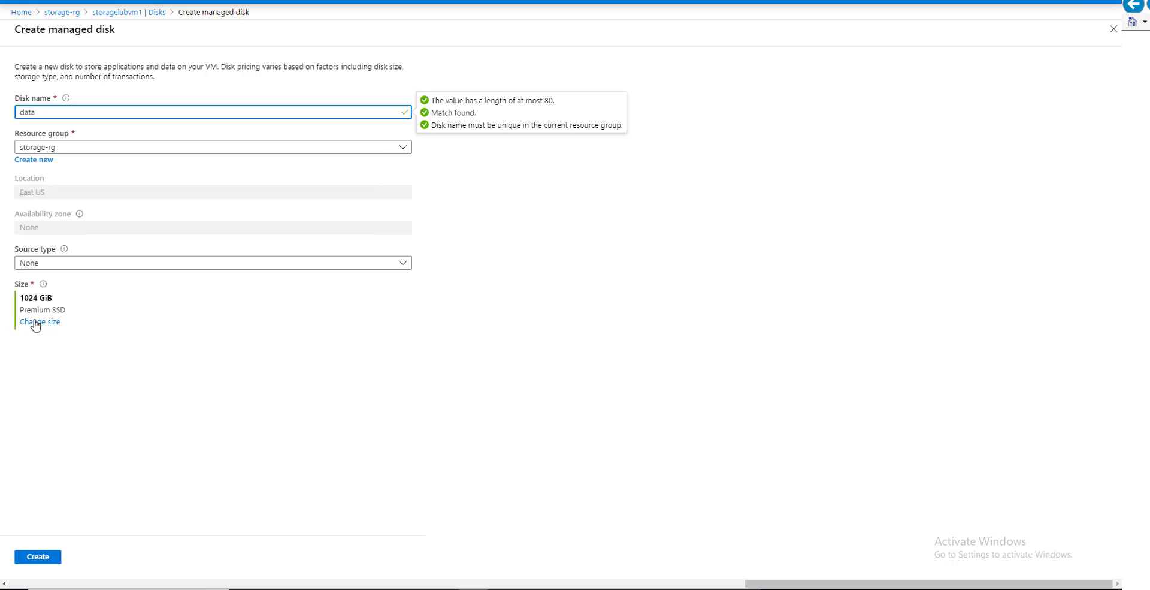
pyautogui.click(36, 324)
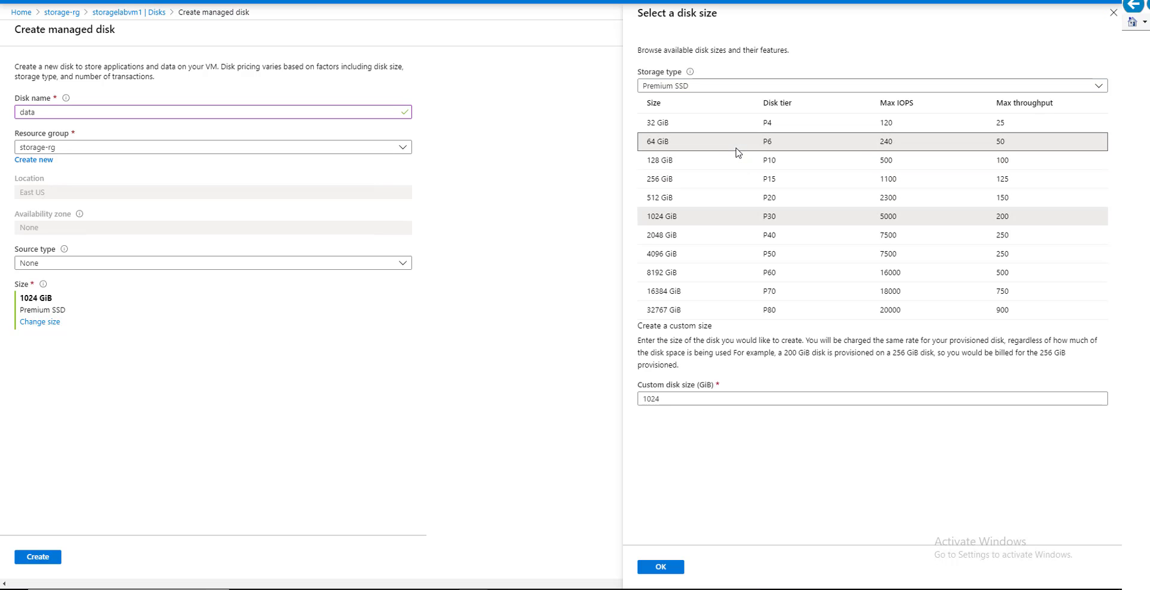
pyautogui.click(737, 148)
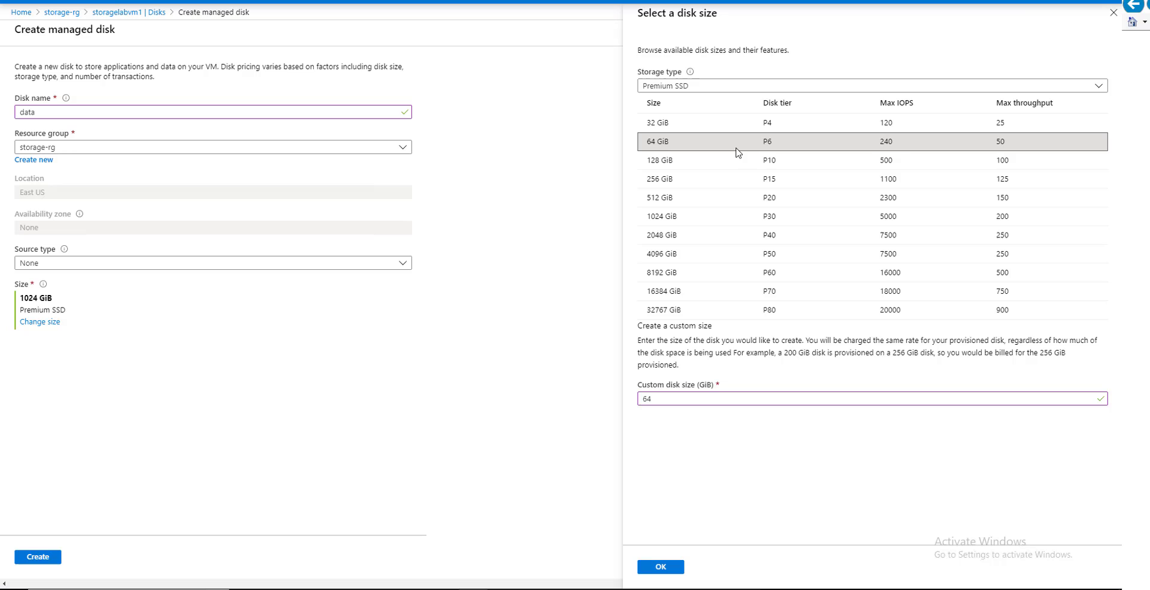
pyautogui.click(661, 567)
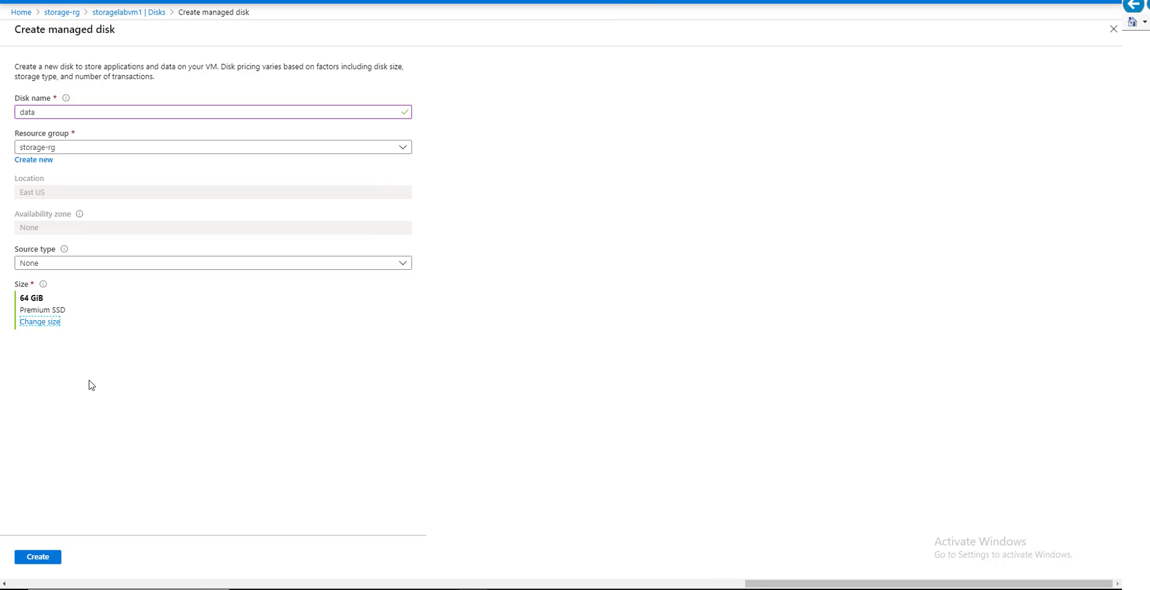
# Create the data disk with source type None and save the virtual machine's disk configuration
pyautogui.click(405, 265)
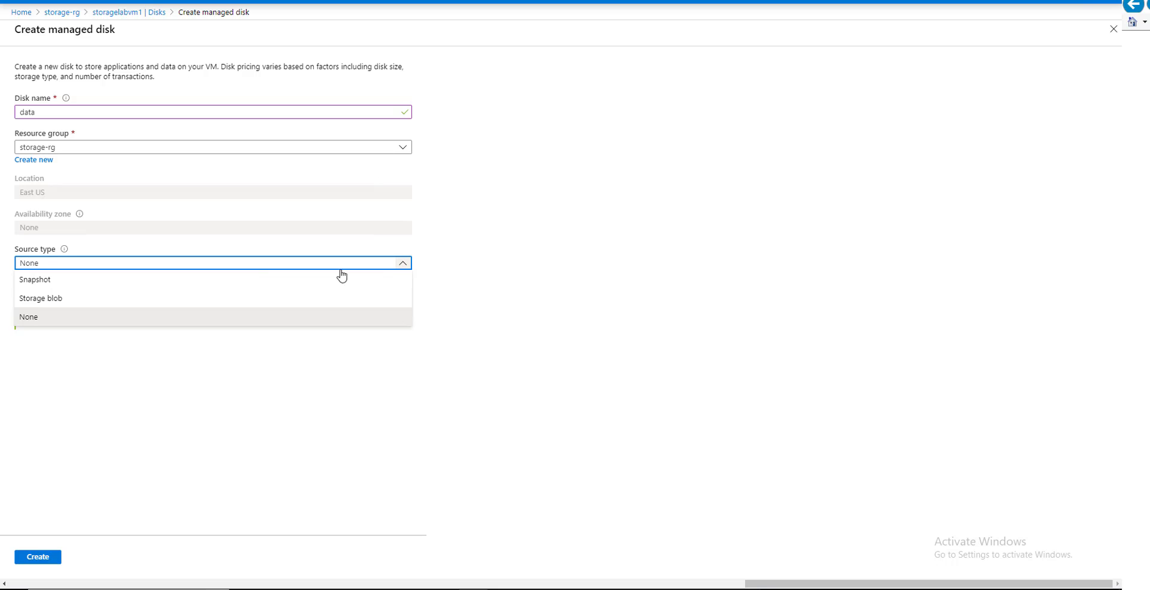
pyautogui.click(248, 319)
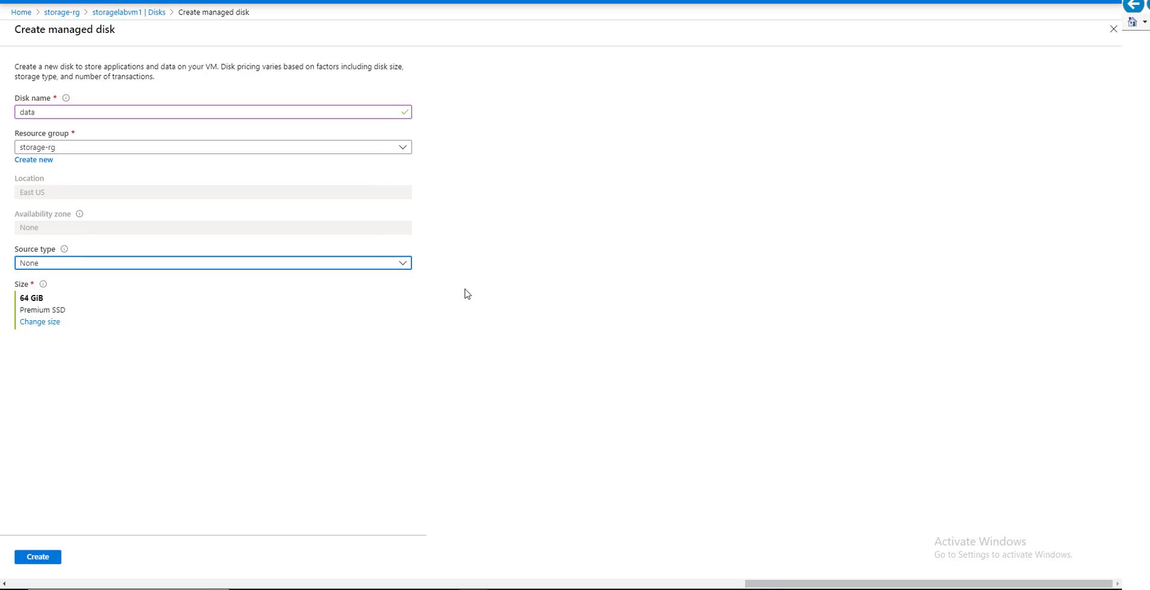
pyautogui.click(41, 565)
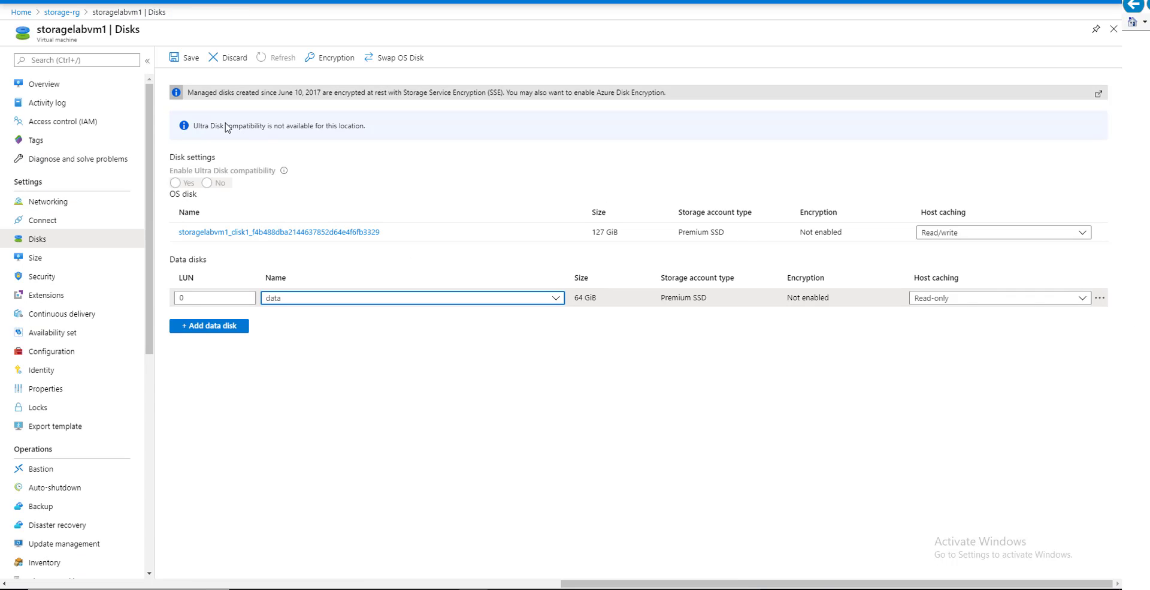
pyautogui.click(186, 61)
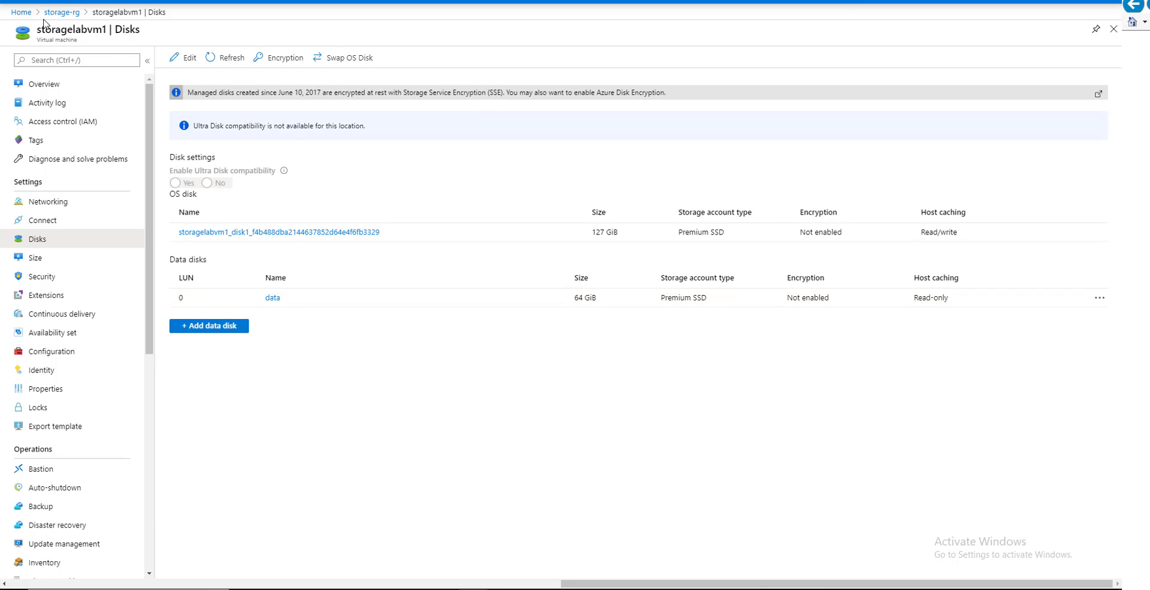
# Reopen storagelabvm1 from the storage-rg resource group and download its RDP file to Downloads, replacing the existing copy
pyautogui.click(66, 14)
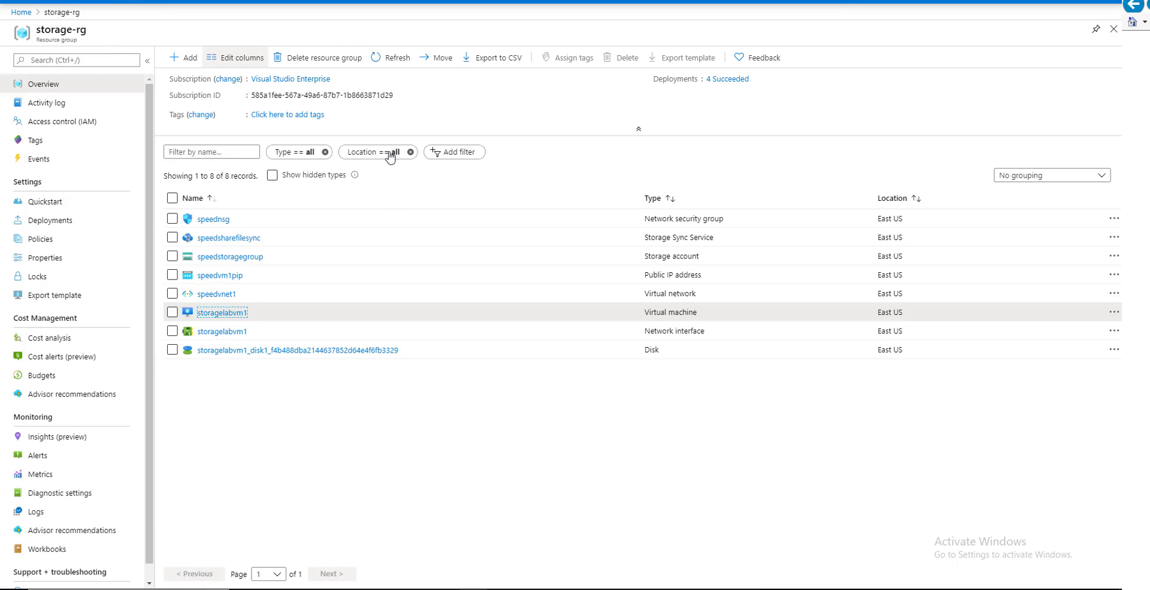
pyautogui.click(240, 318)
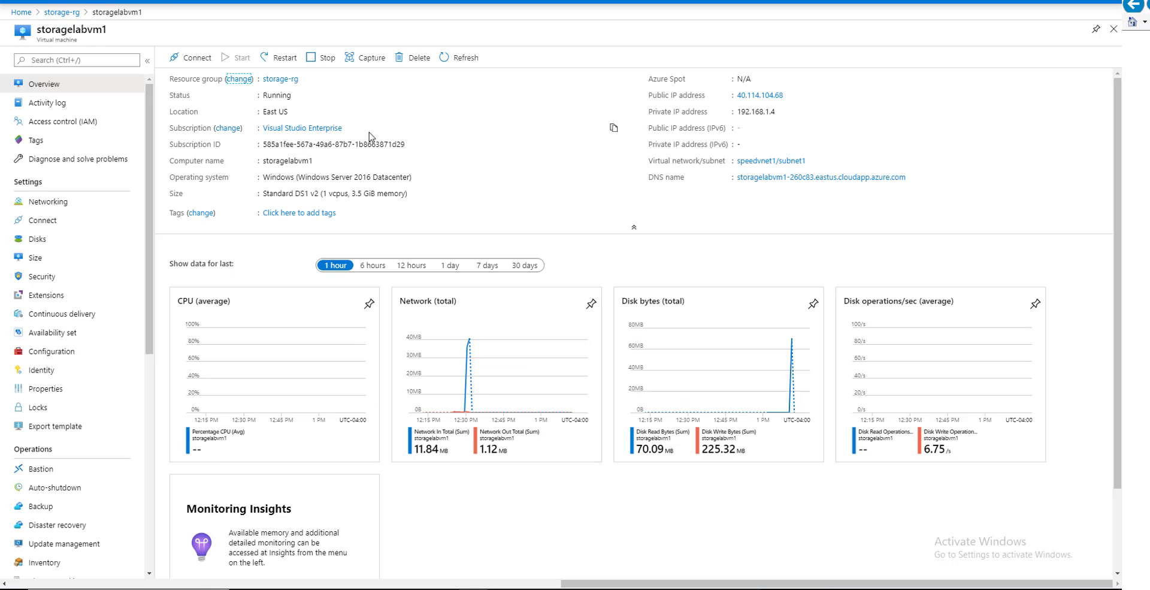
pyautogui.click(191, 58)
pyautogui.click(209, 75)
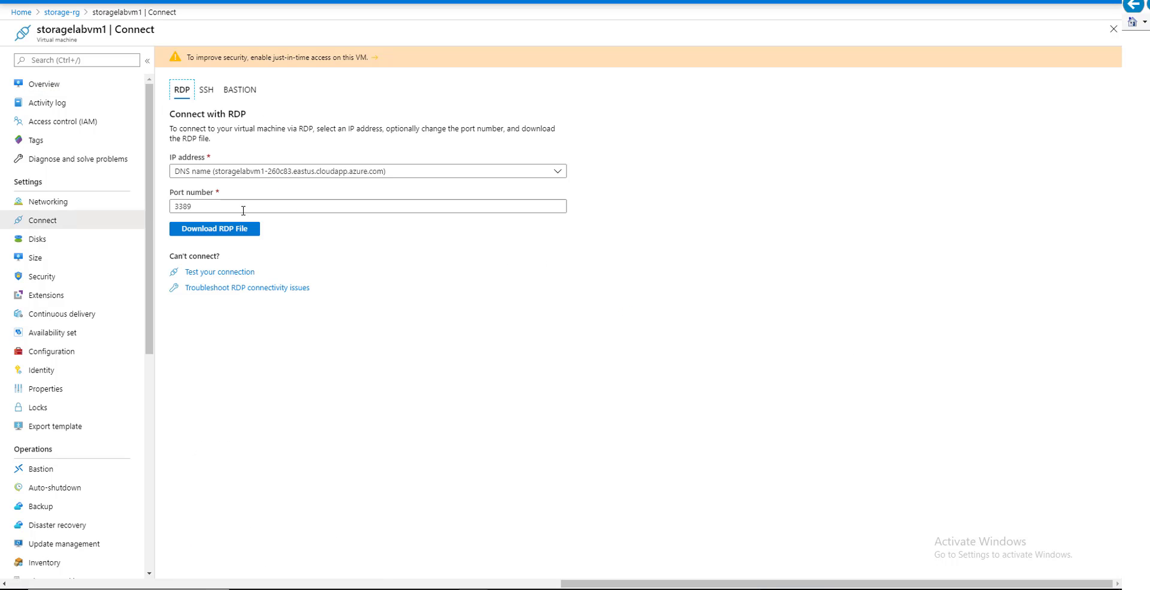
pyautogui.click(226, 231)
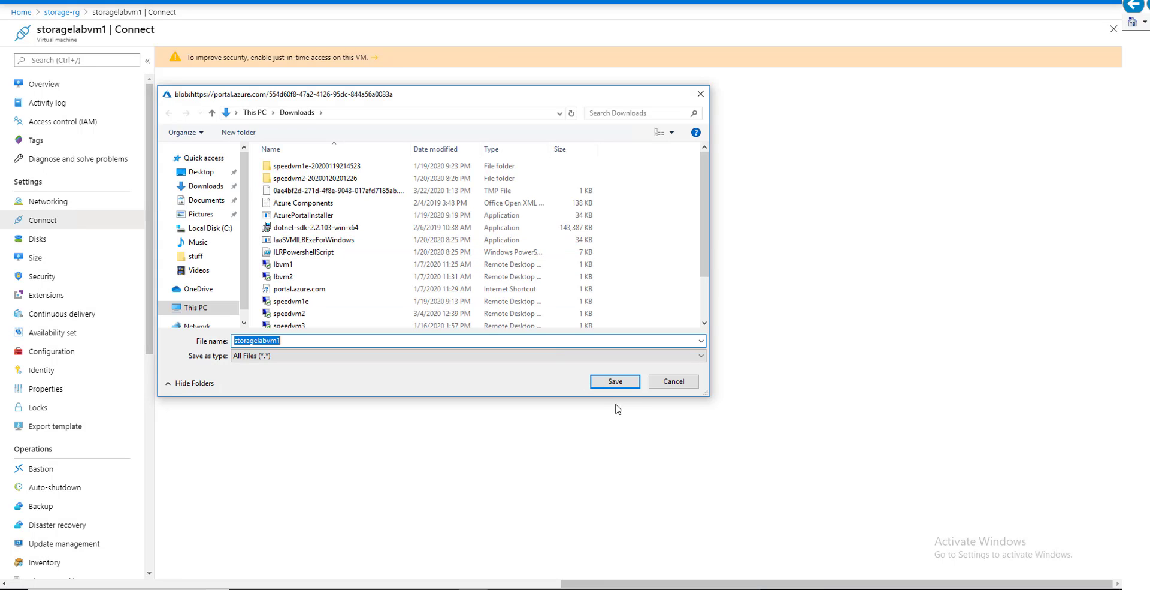
pyautogui.click(617, 383)
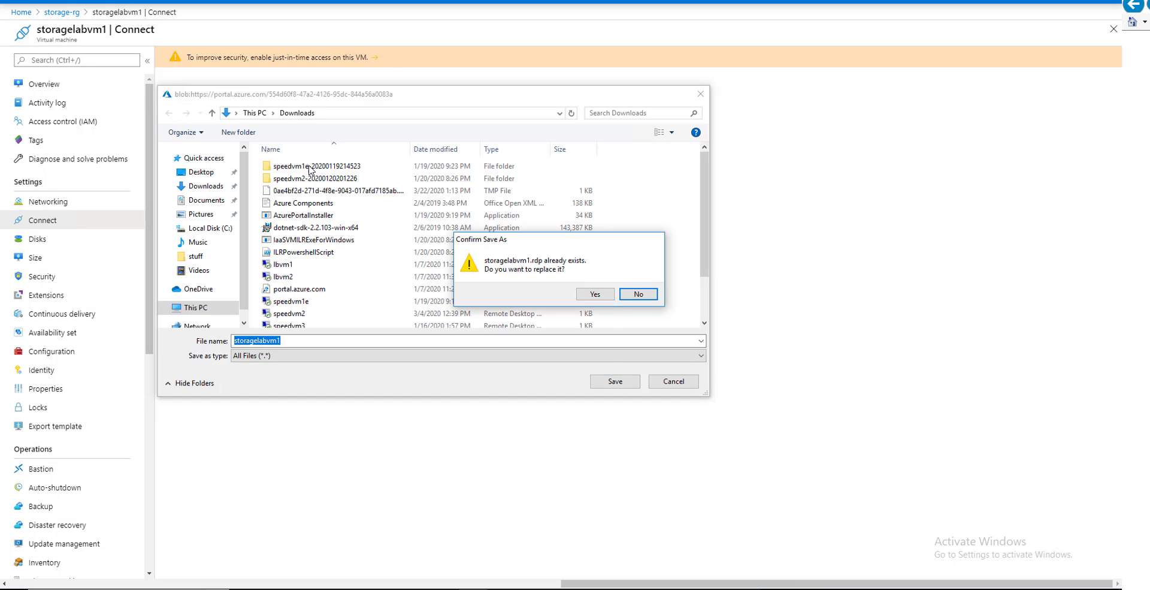
pyautogui.click(594, 295)
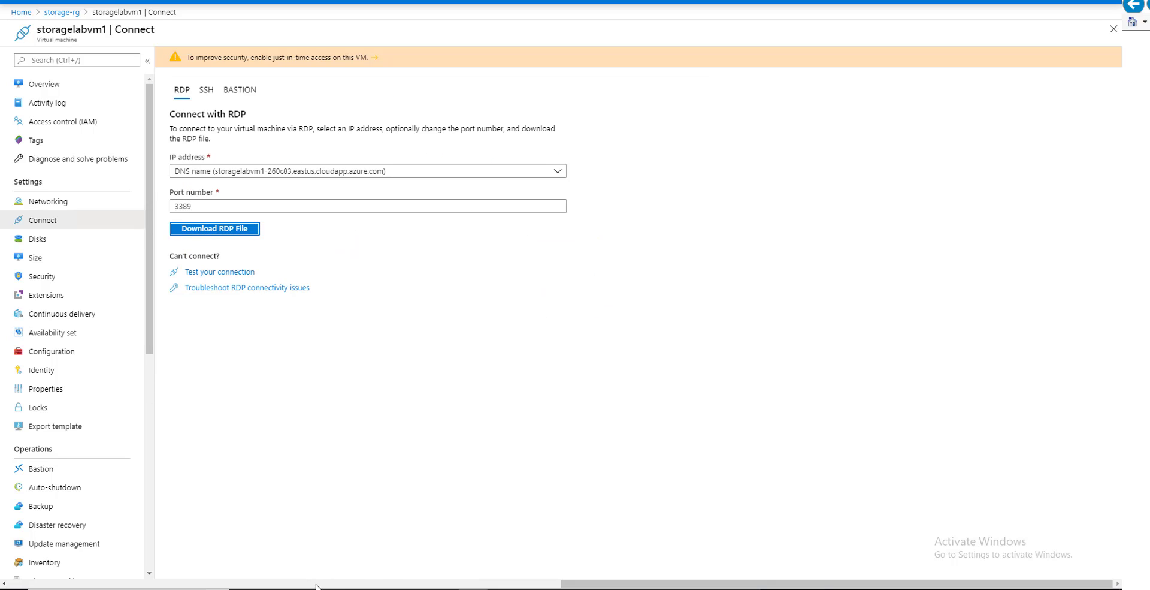
# Connect to storagelabvm1 with its downloaded RDP file, sign in with the account's user name and password, and dismiss the explorer.exe error
pyautogui.click(407, 587)
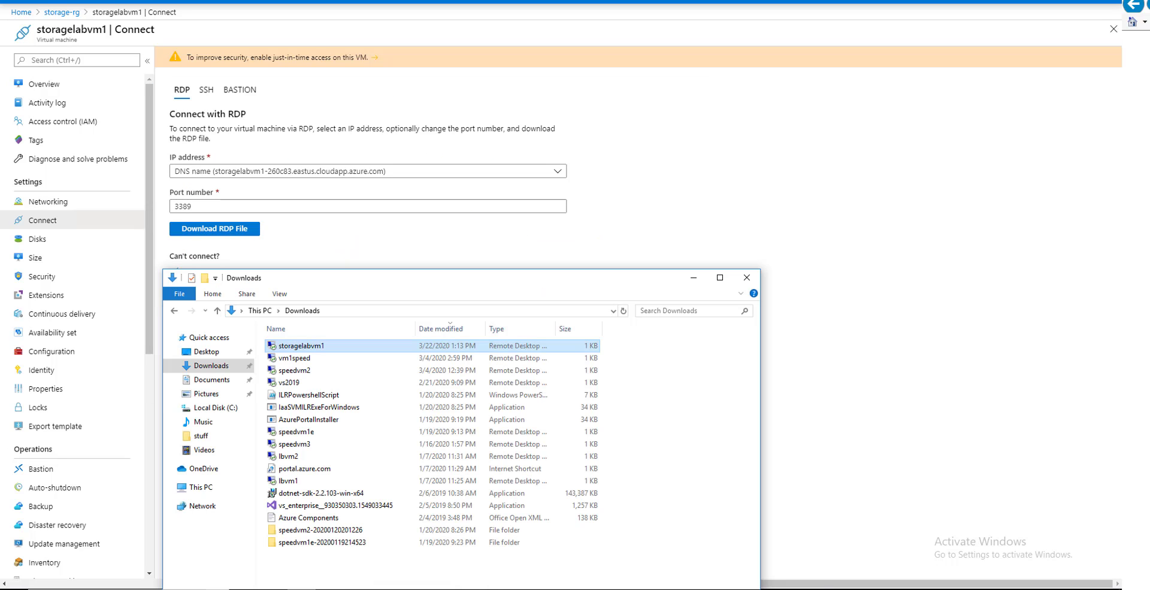
pyautogui.doubleClick(344, 347)
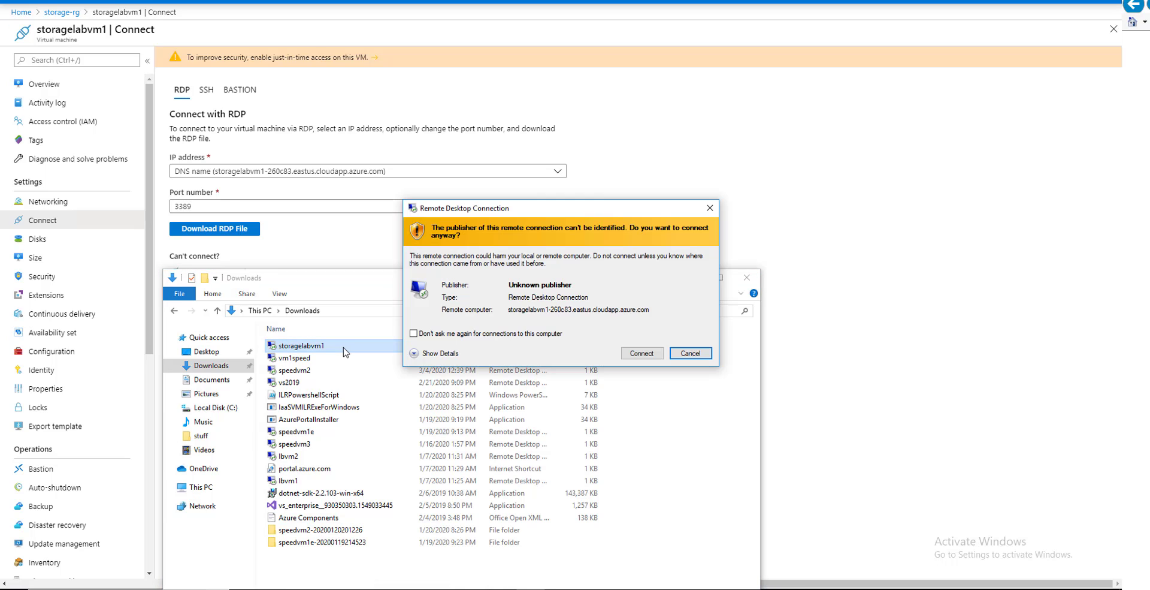
pyautogui.click(627, 352)
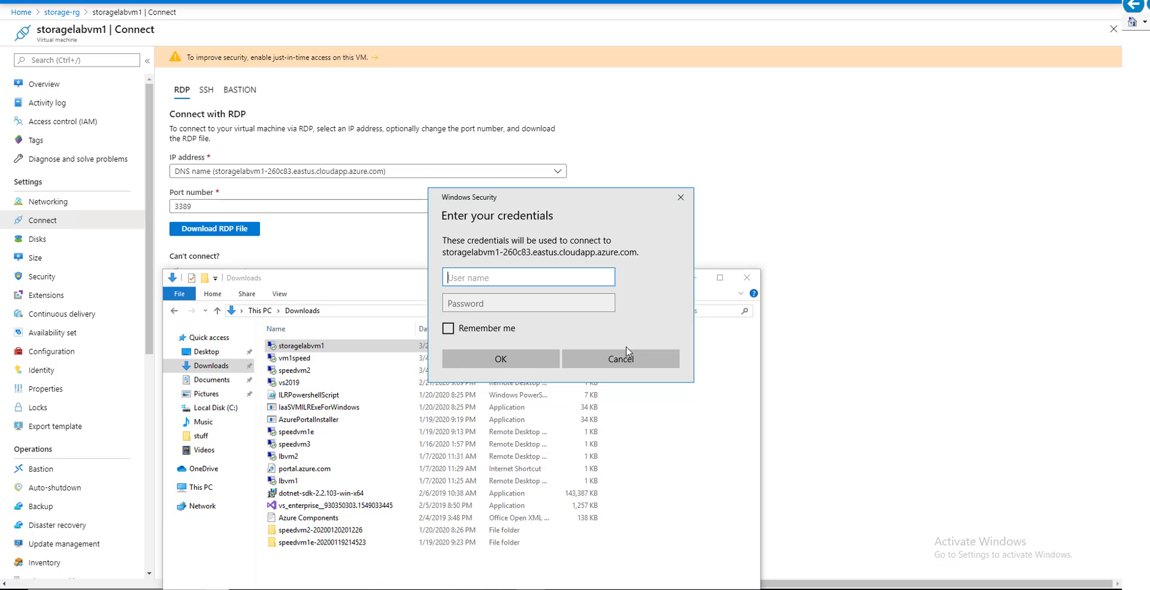
pyautogui.write('speed')
pyautogui.press('Tab')
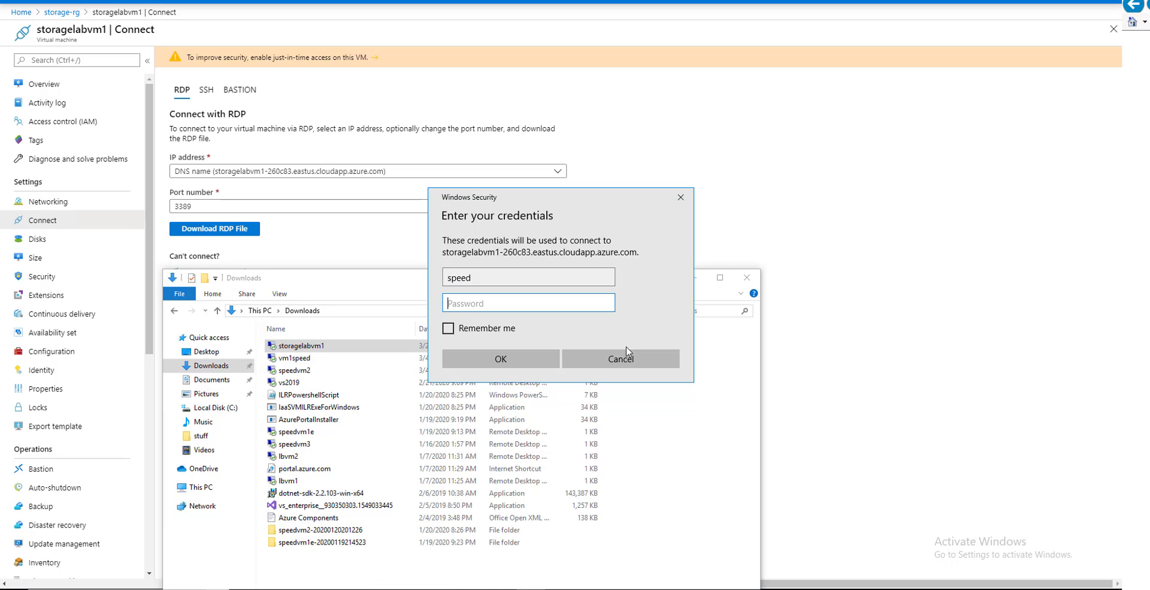
pyautogui.write('************')
pyautogui.click(512, 360)
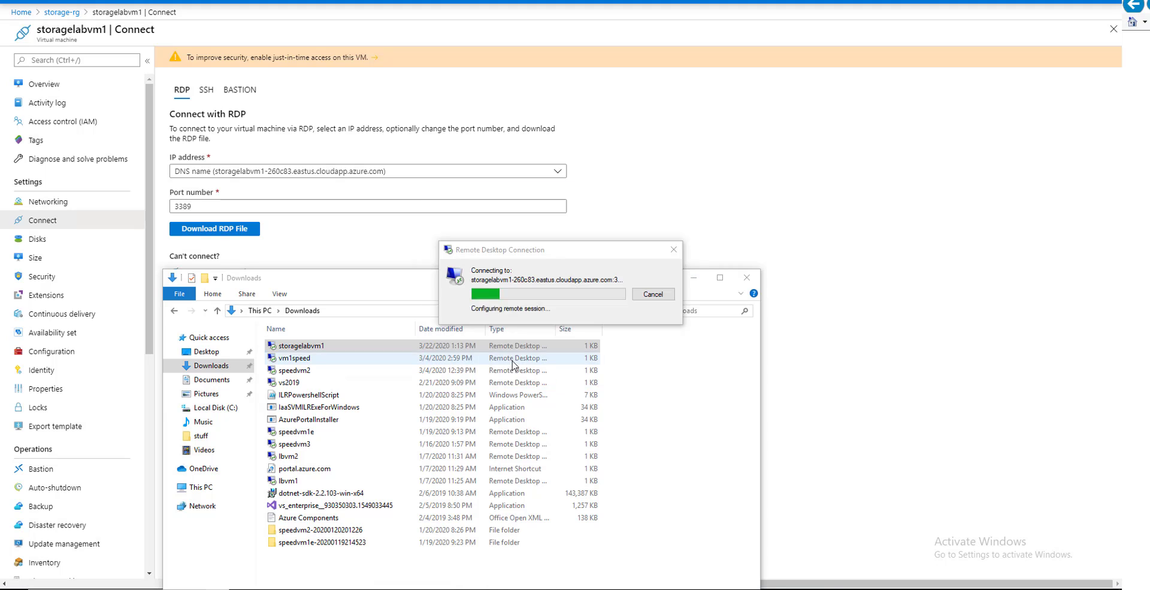
pyautogui.click(601, 391)
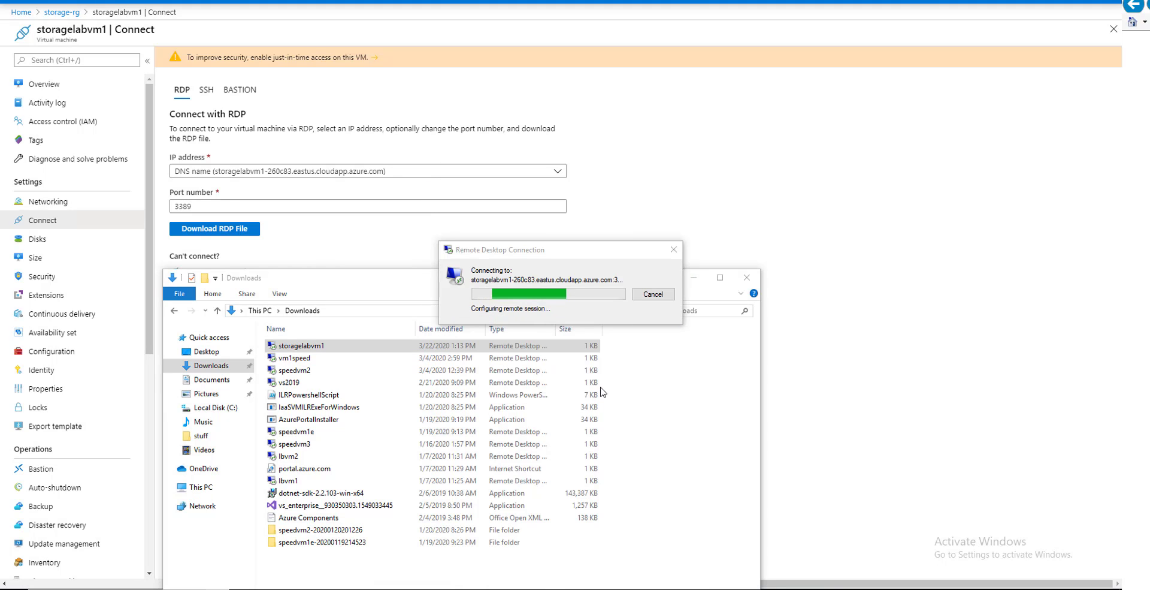
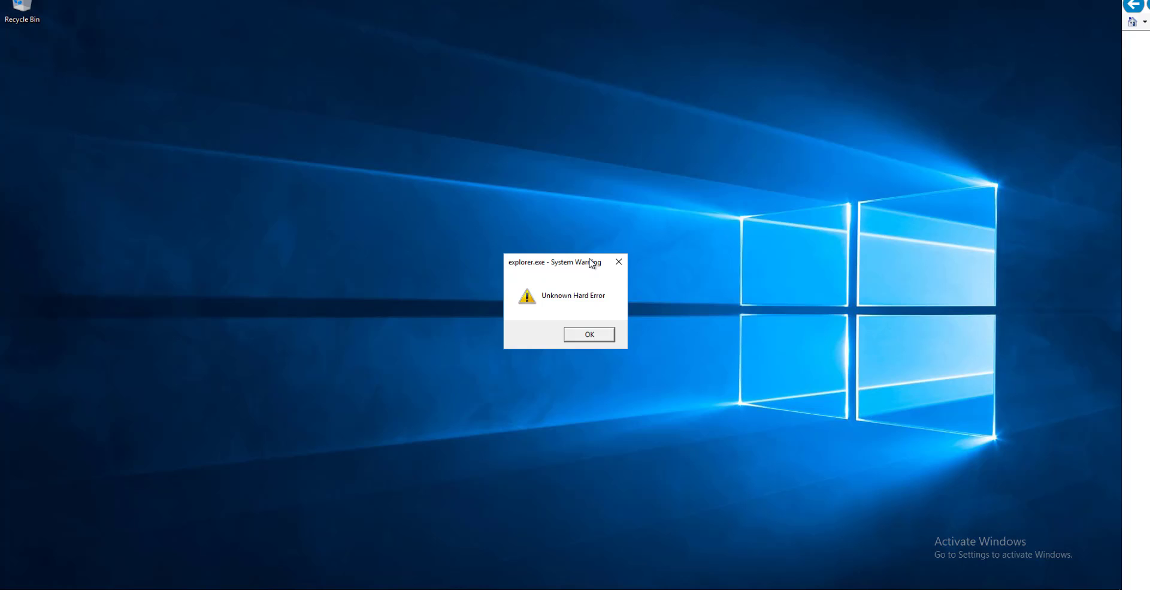
pyautogui.click(592, 335)
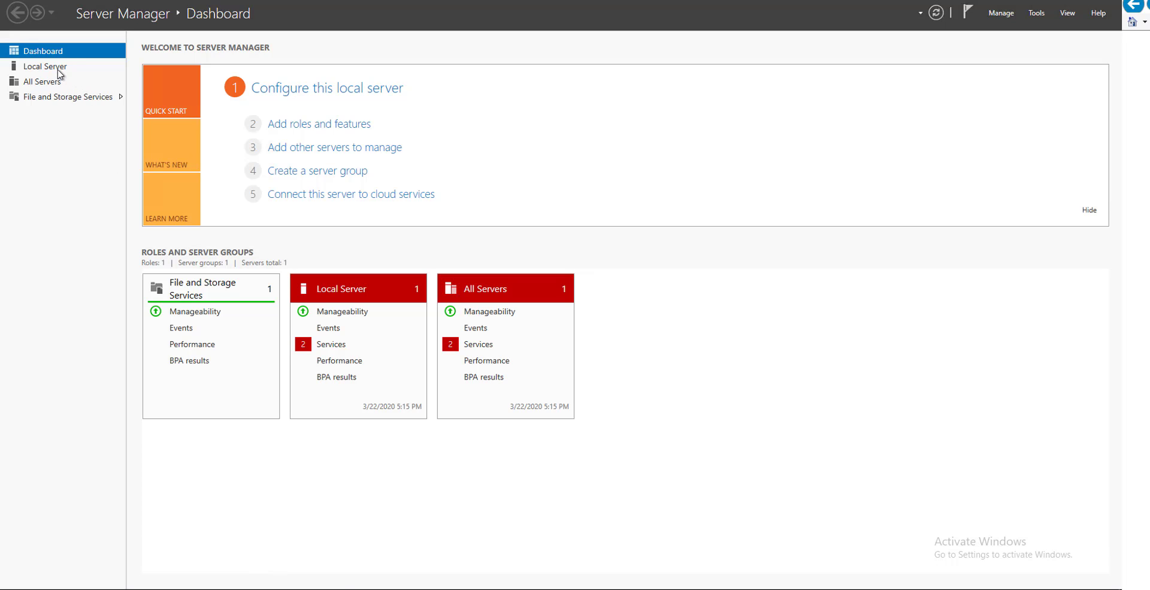
# In Server Manager, start a new volume on storagelabvm1's unpartitioned 64 GB disk and bring the disk online initialized as GPT
pyautogui.click(59, 70)
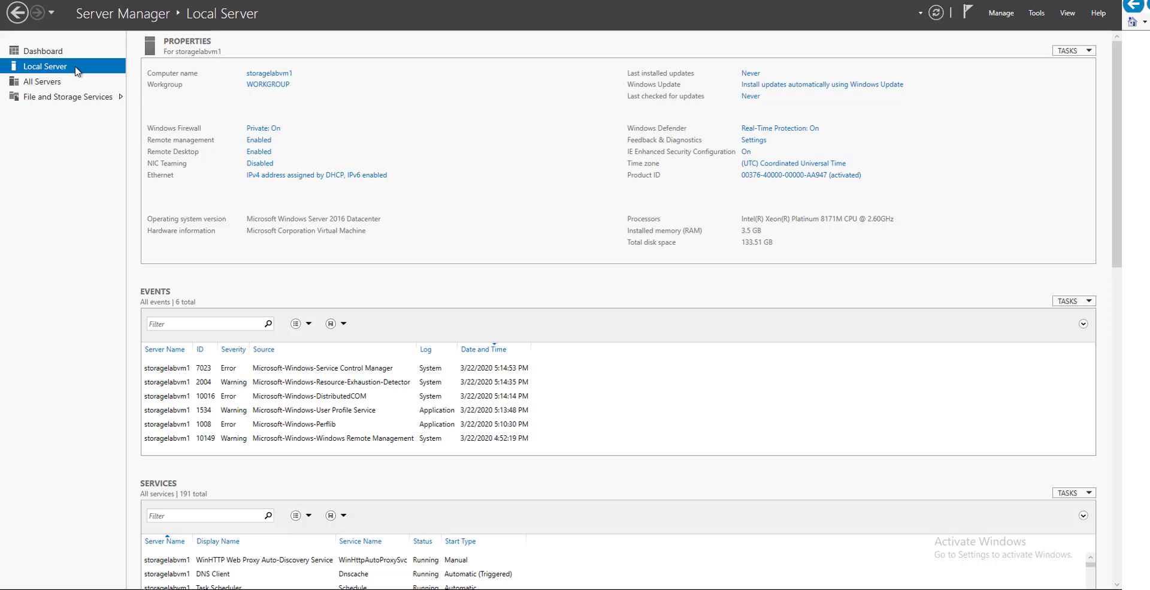
pyautogui.click(64, 98)
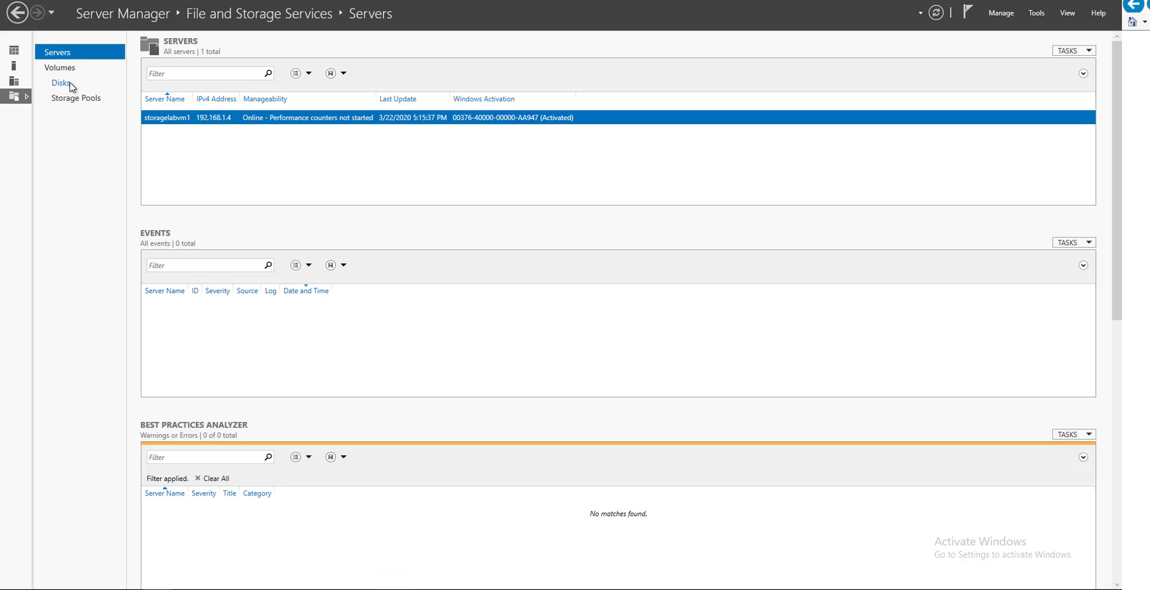
pyautogui.click(63, 83)
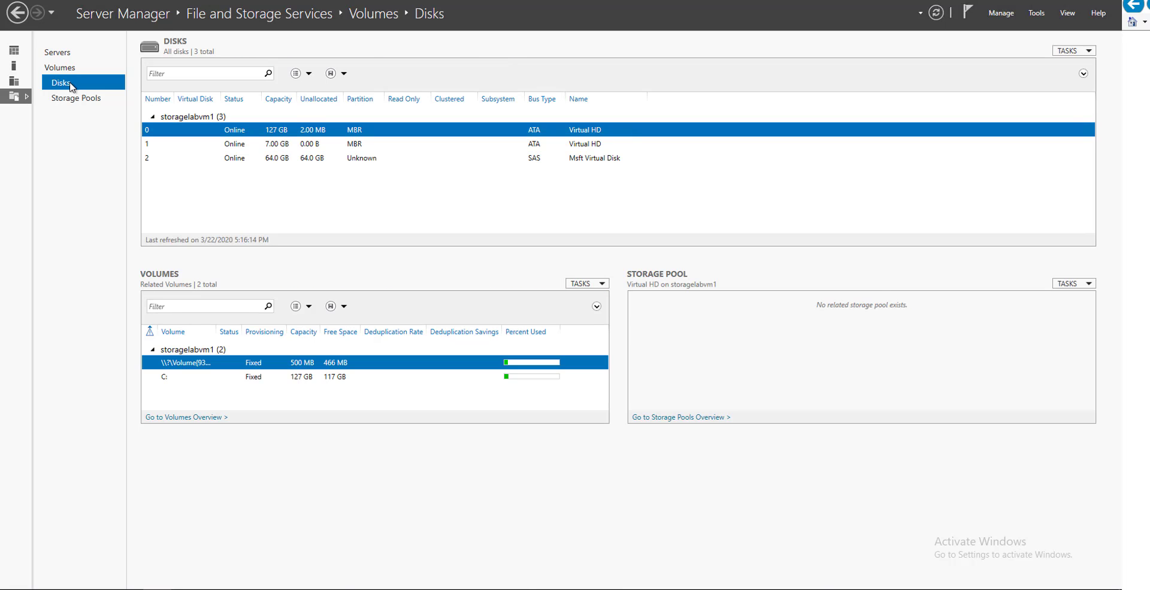
pyautogui.click(375, 159)
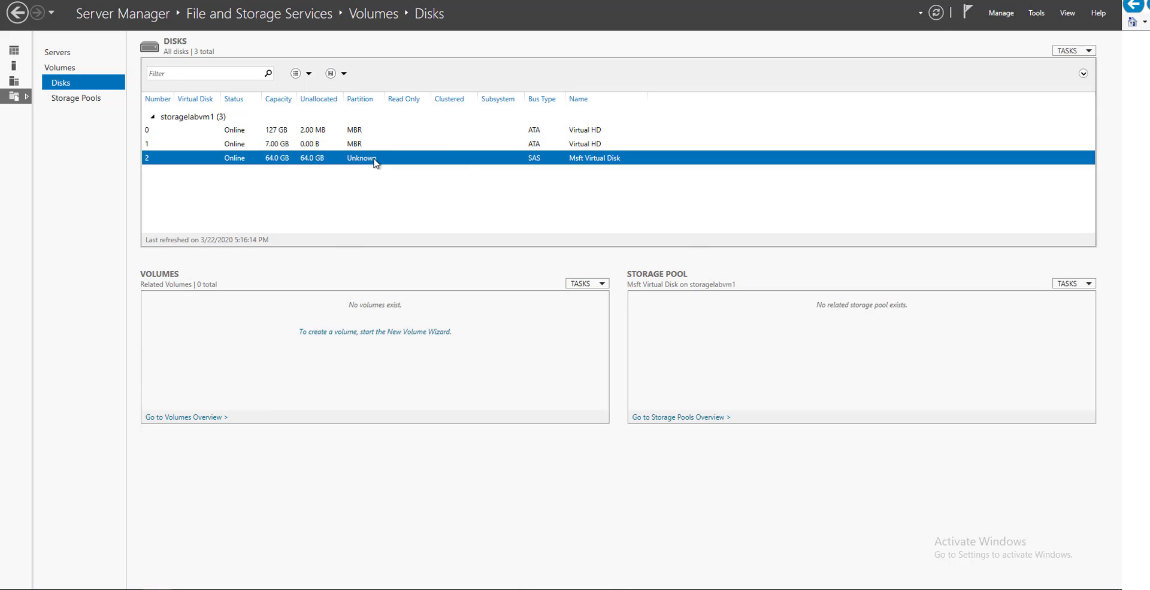
pyautogui.rightClick(375, 160)
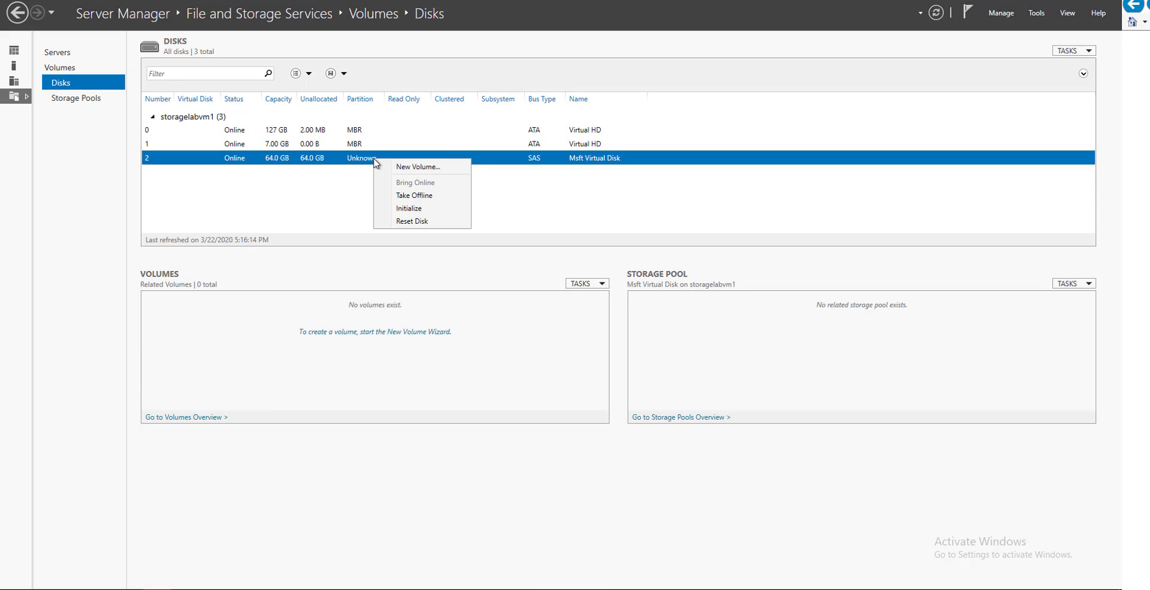
pyautogui.click(429, 168)
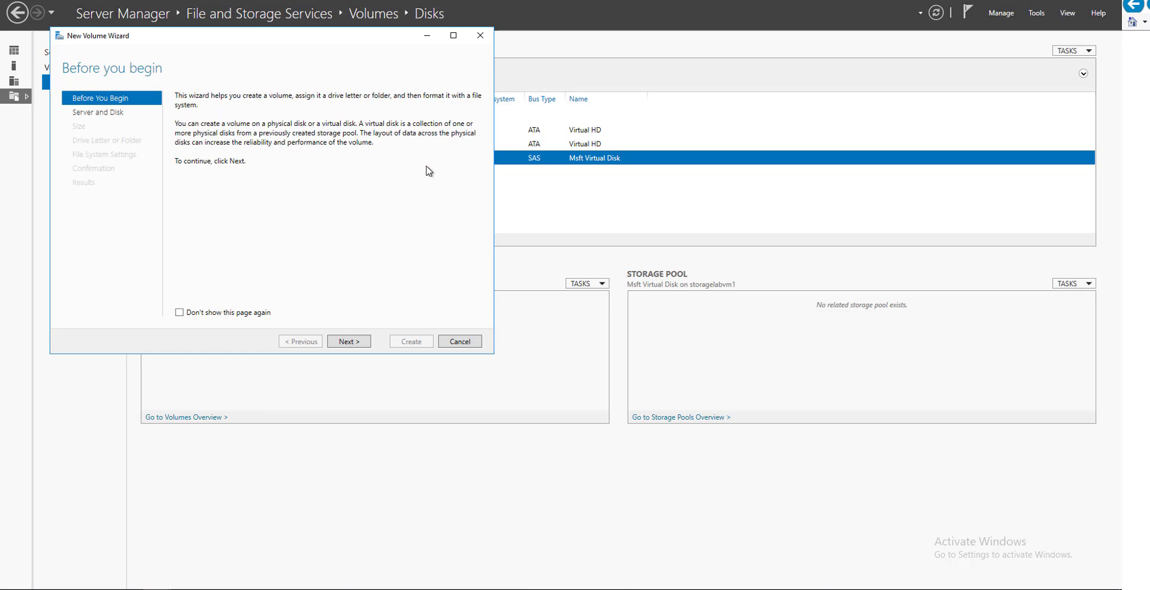
pyautogui.click(347, 342)
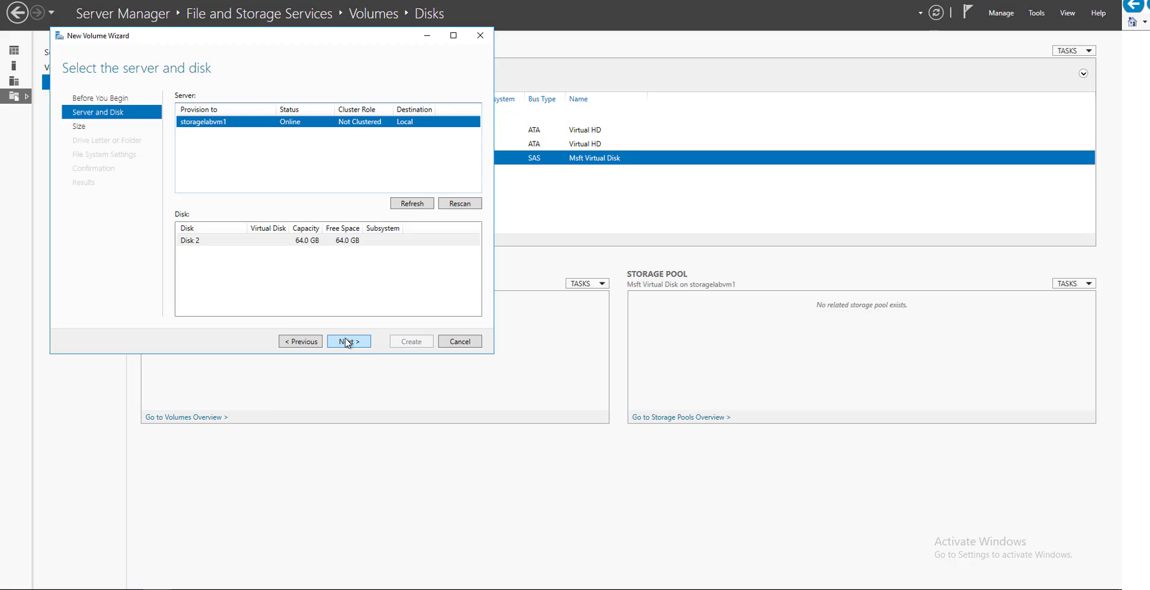
pyautogui.click(346, 341)
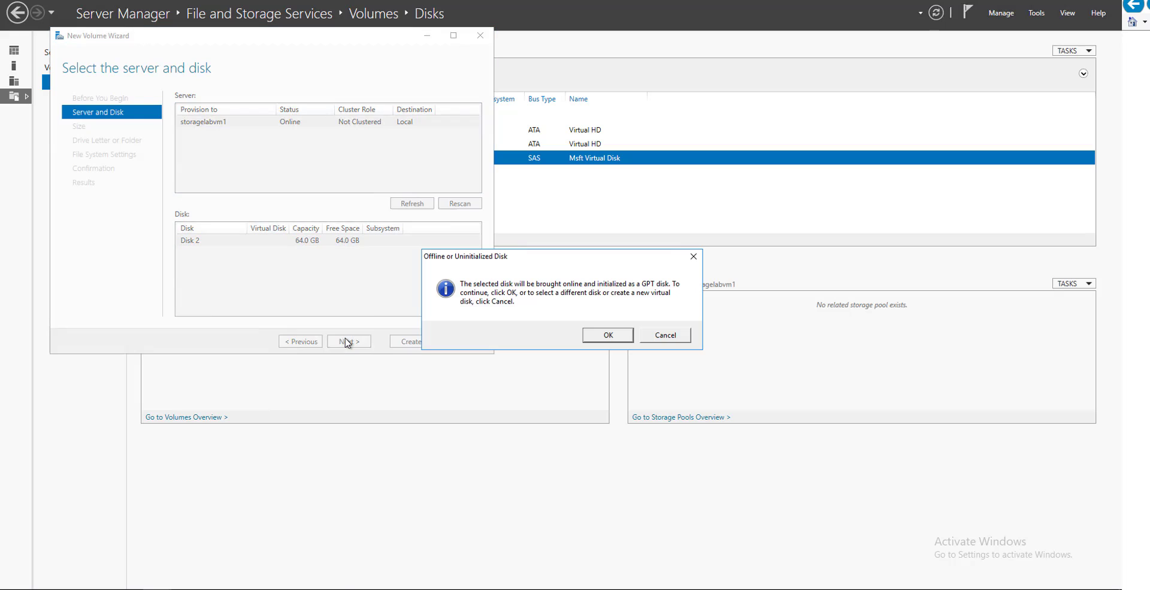
pyautogui.click(609, 335)
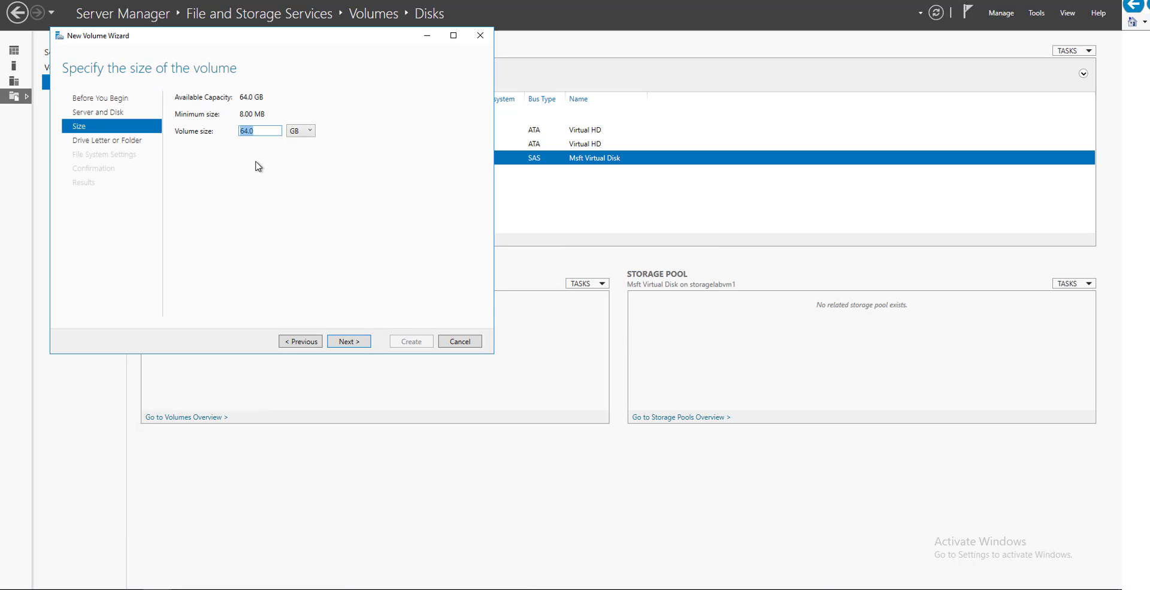
# Create the volume with size 64.0 GB, drive letter F, NTFS, default allocation unit size and the label New Volume
pyautogui.click(356, 341)
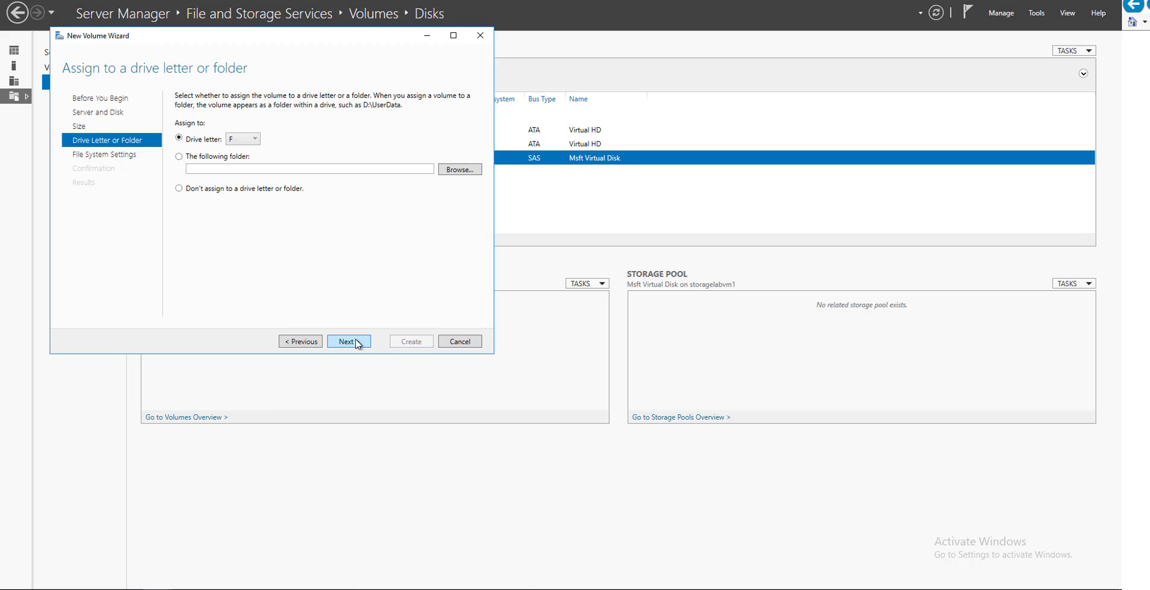
pyautogui.click(255, 139)
pyautogui.click(257, 151)
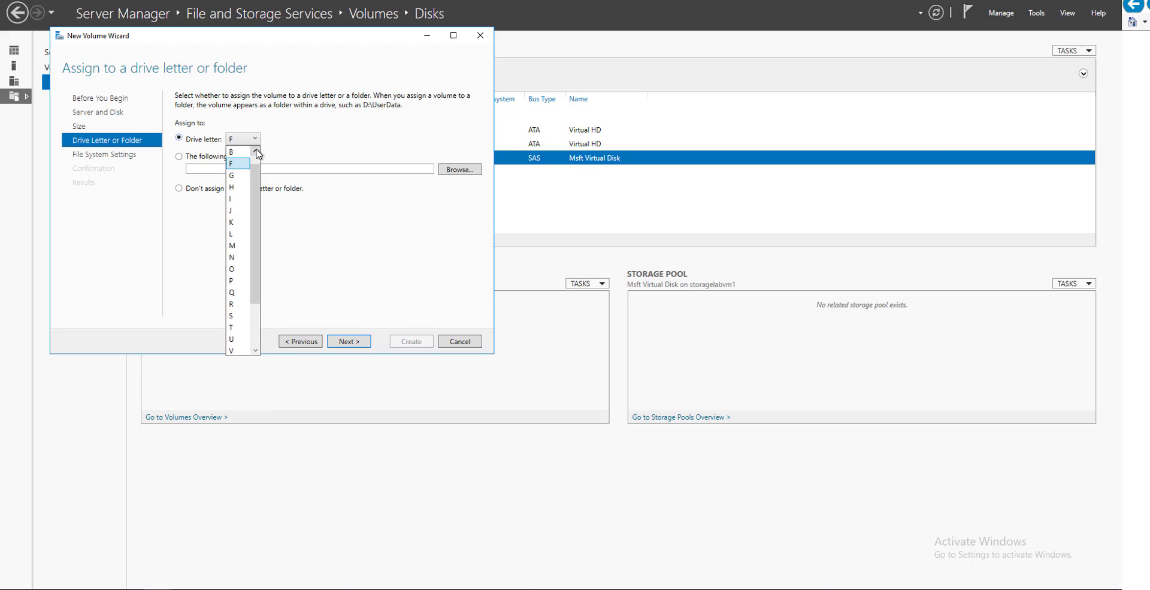
pyautogui.click(257, 152)
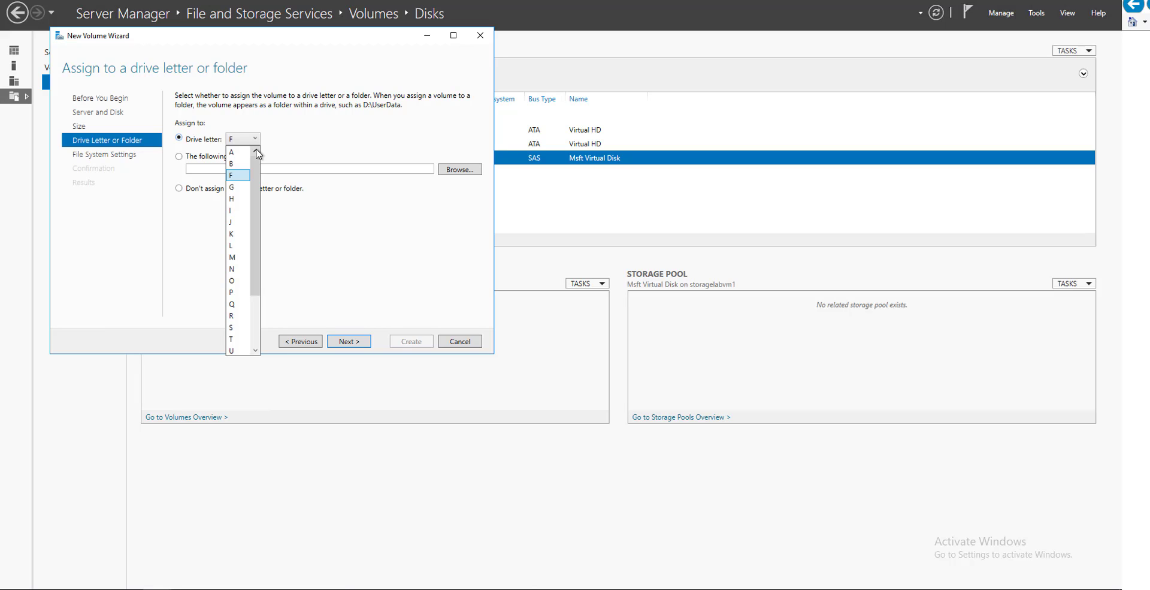
pyautogui.click(237, 177)
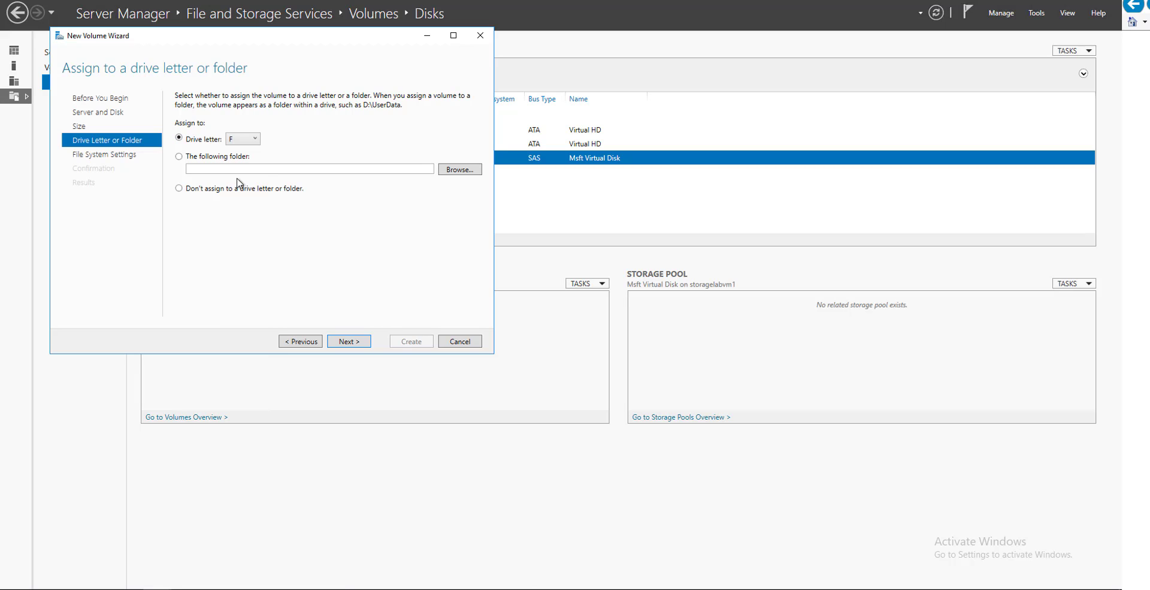
pyautogui.click(354, 343)
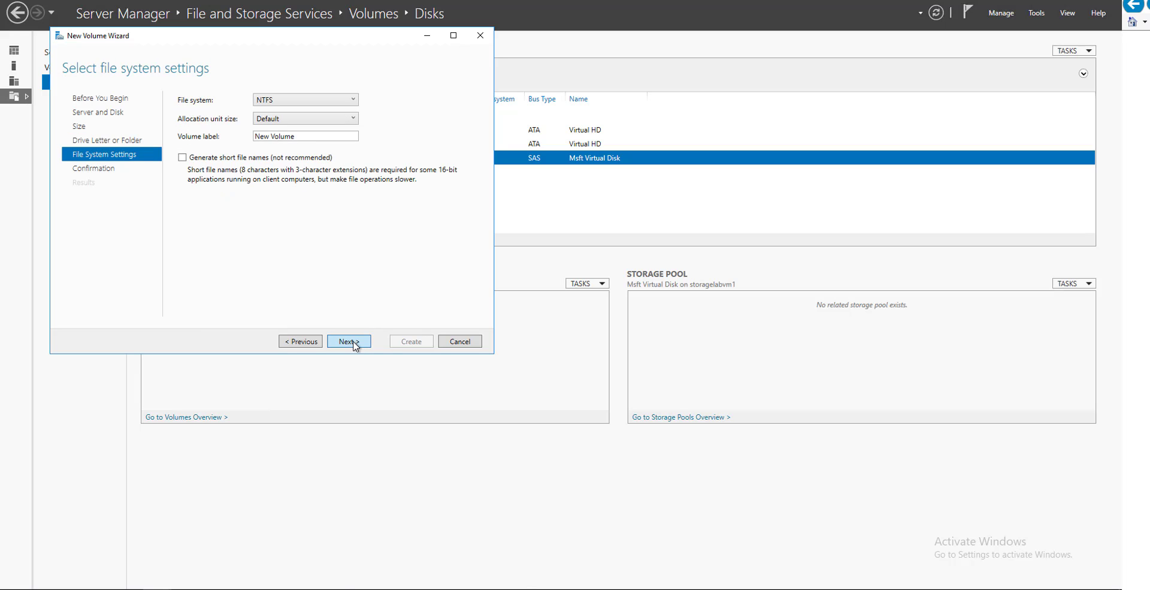
pyautogui.click(353, 343)
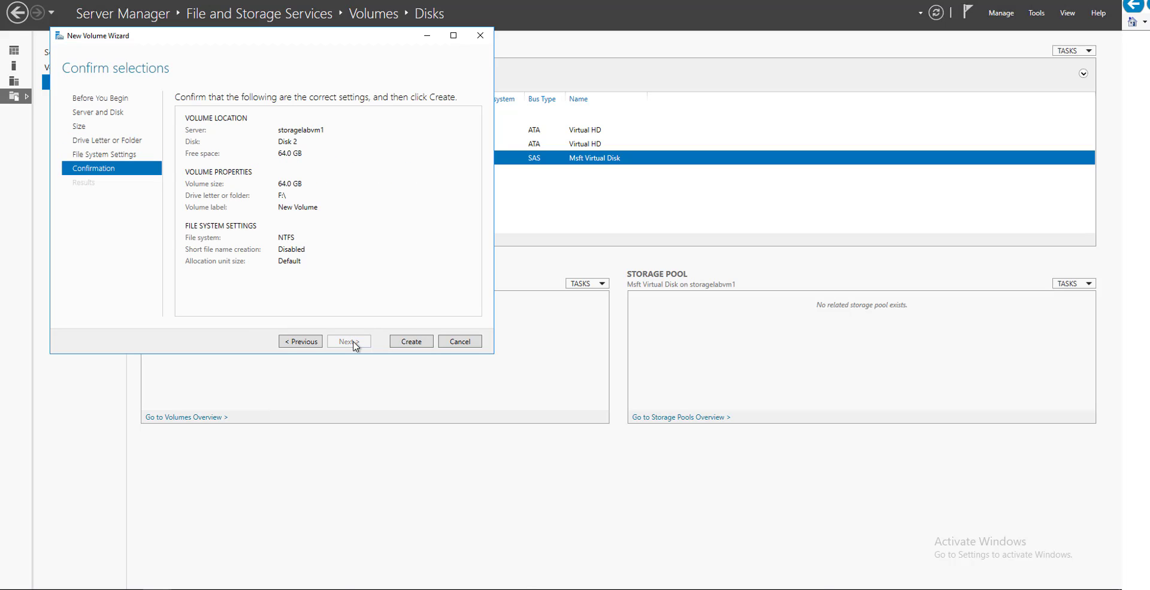
pyautogui.click(408, 343)
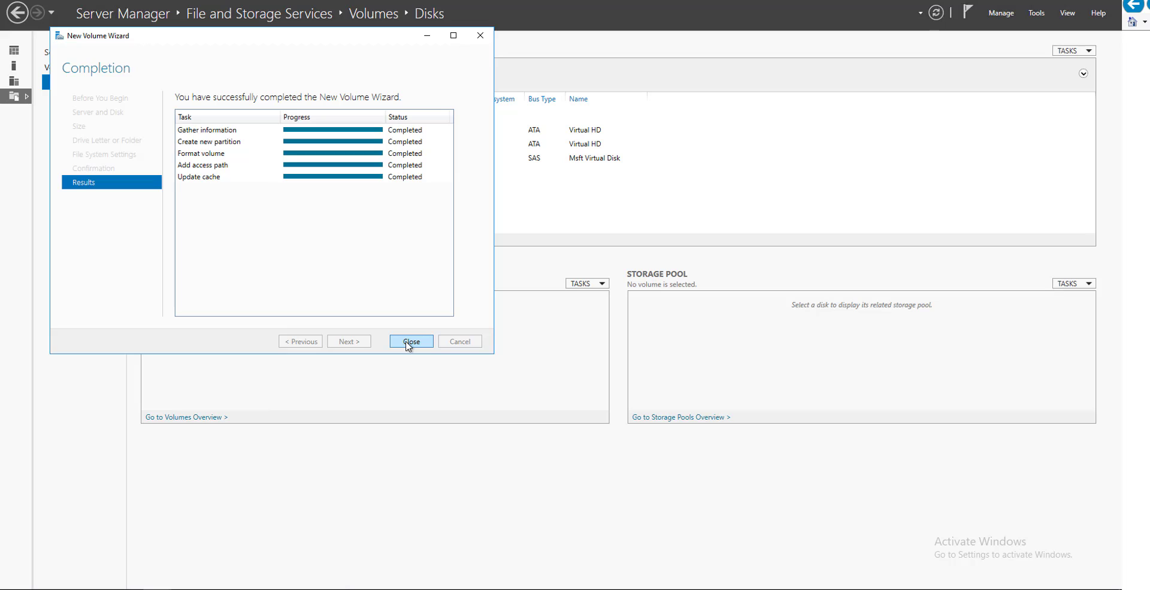
pyautogui.click(409, 342)
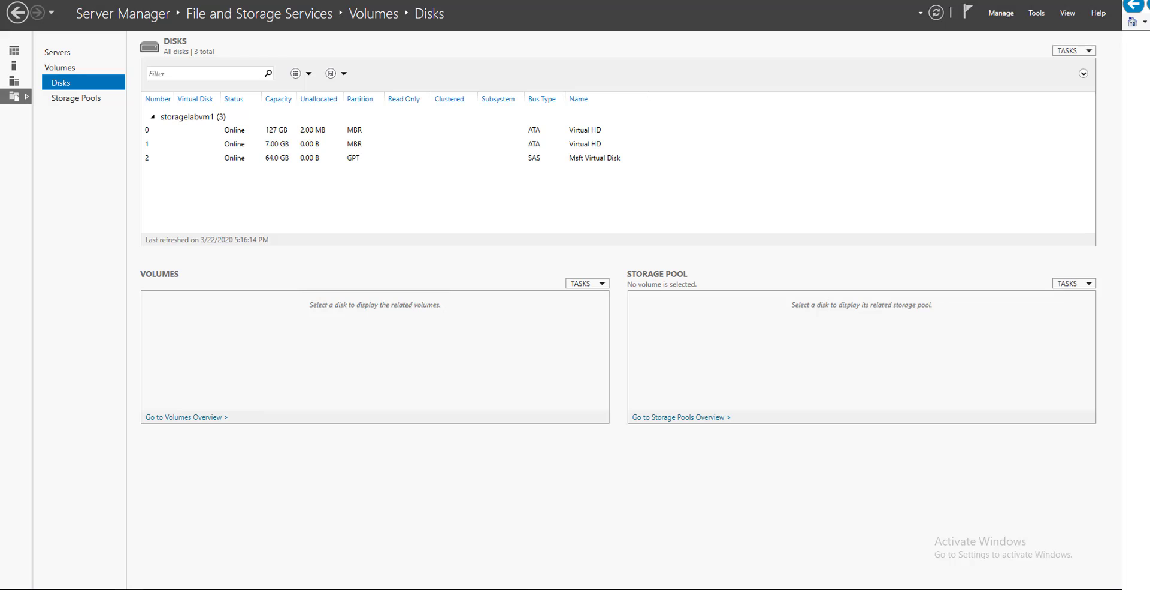
# Open the New Volume (F:) drive in File Explorer and create a folder named data on it
pyautogui.press('super+e')
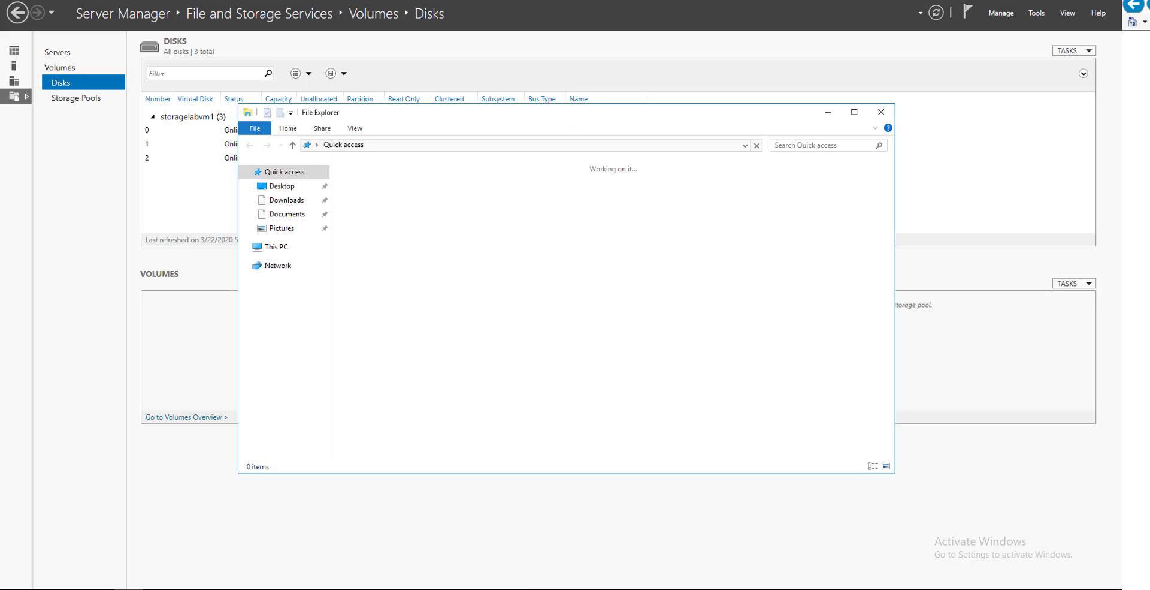
pyautogui.rightClick(128, 589)
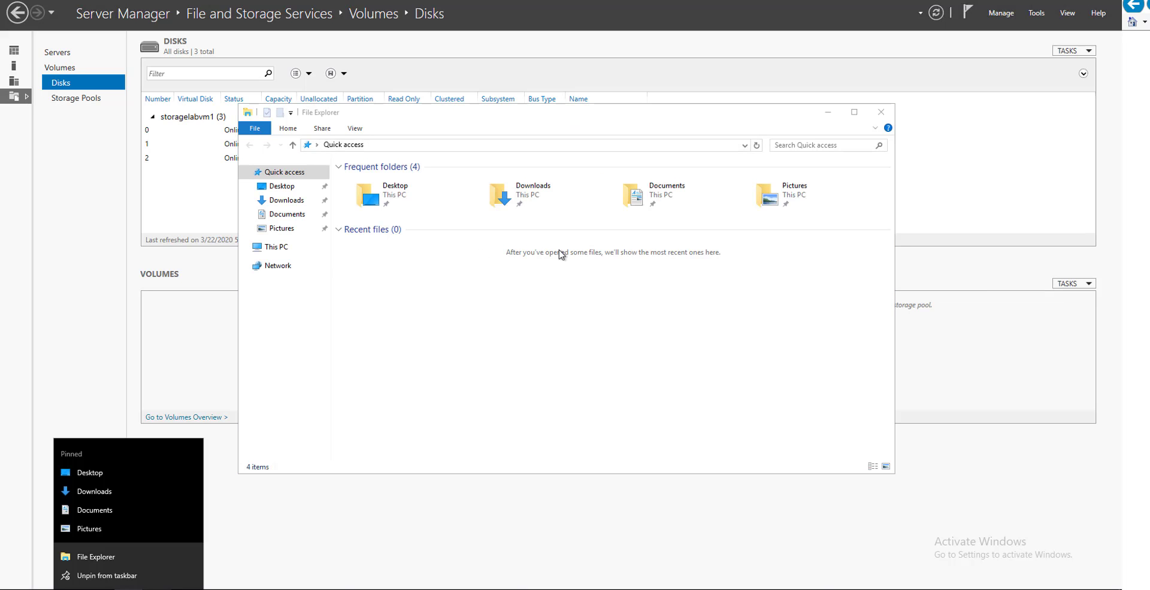
pyautogui.click(281, 249)
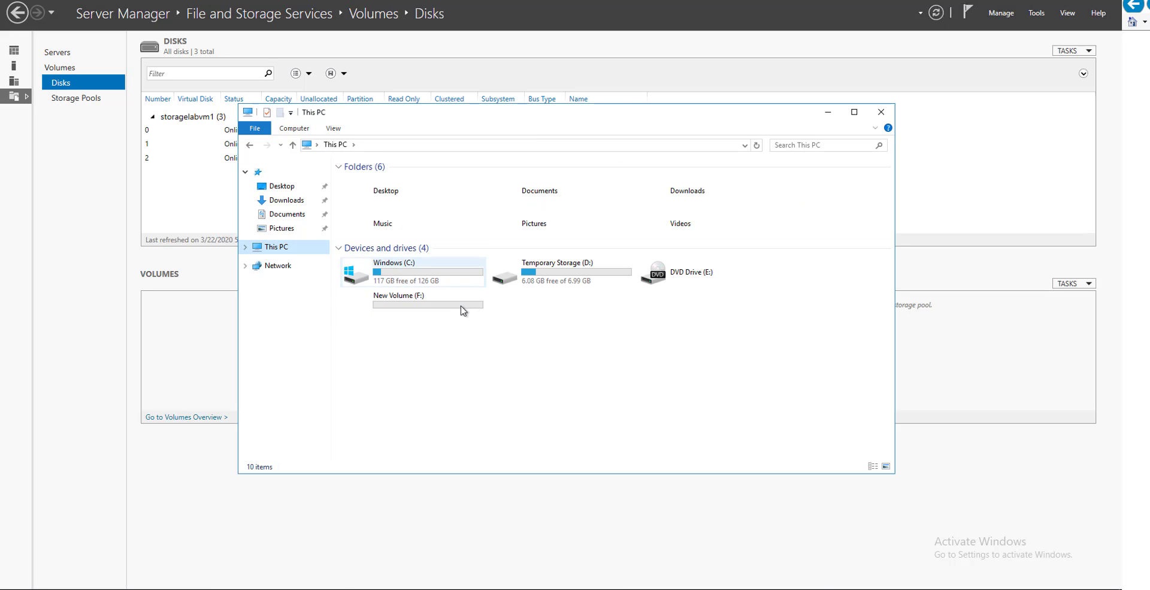
pyautogui.doubleClick(446, 310)
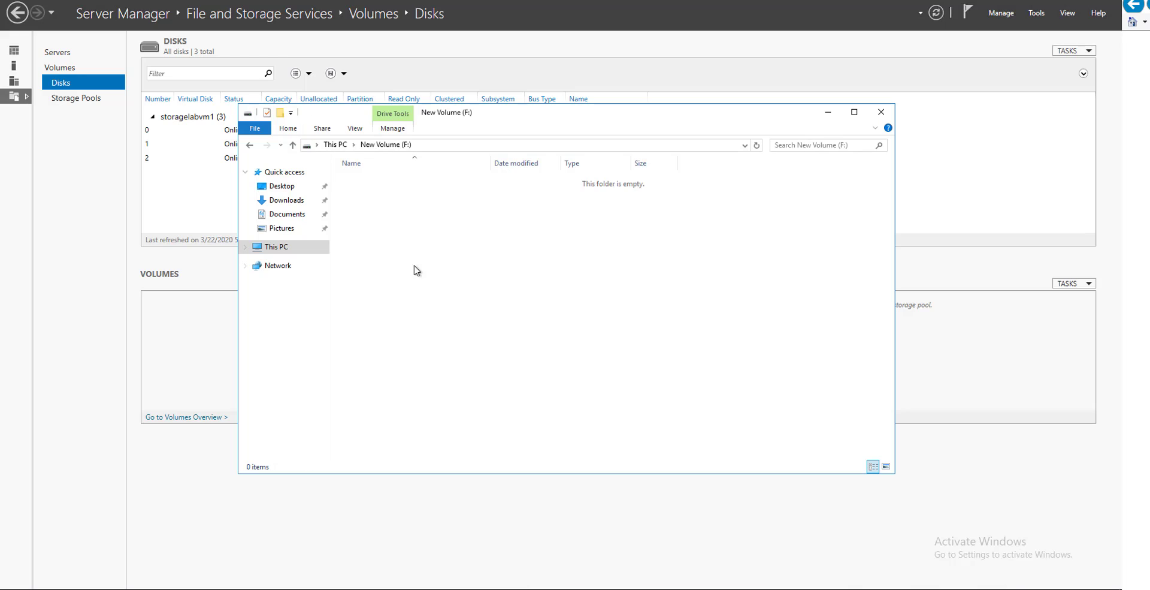
pyautogui.rightClick(395, 243)
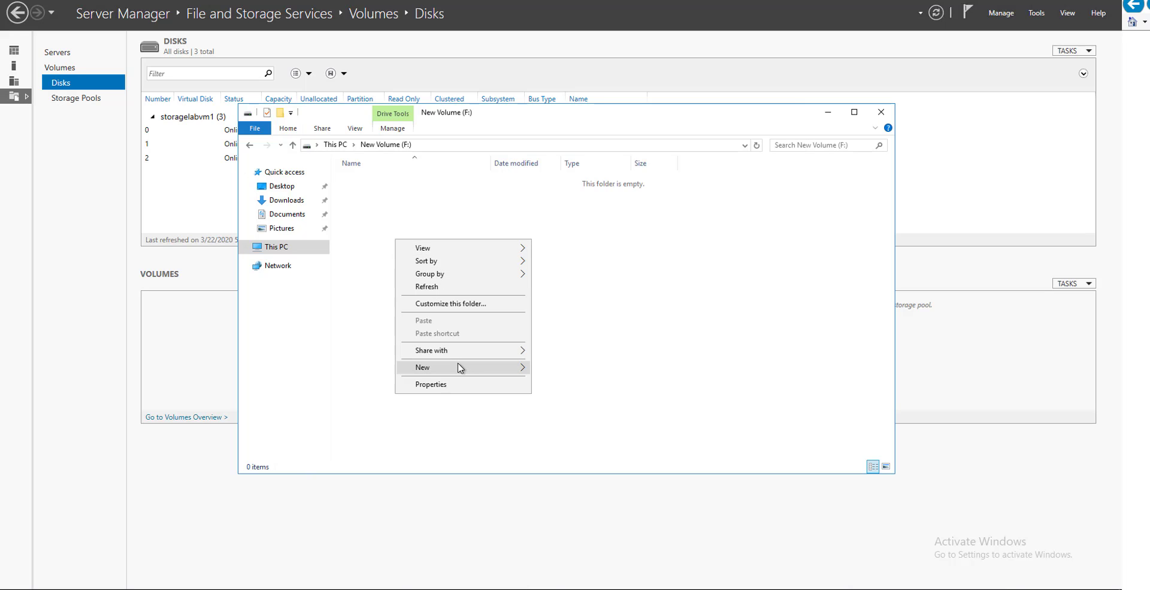
pyautogui.moveTo(479, 368)
pyautogui.click(568, 368)
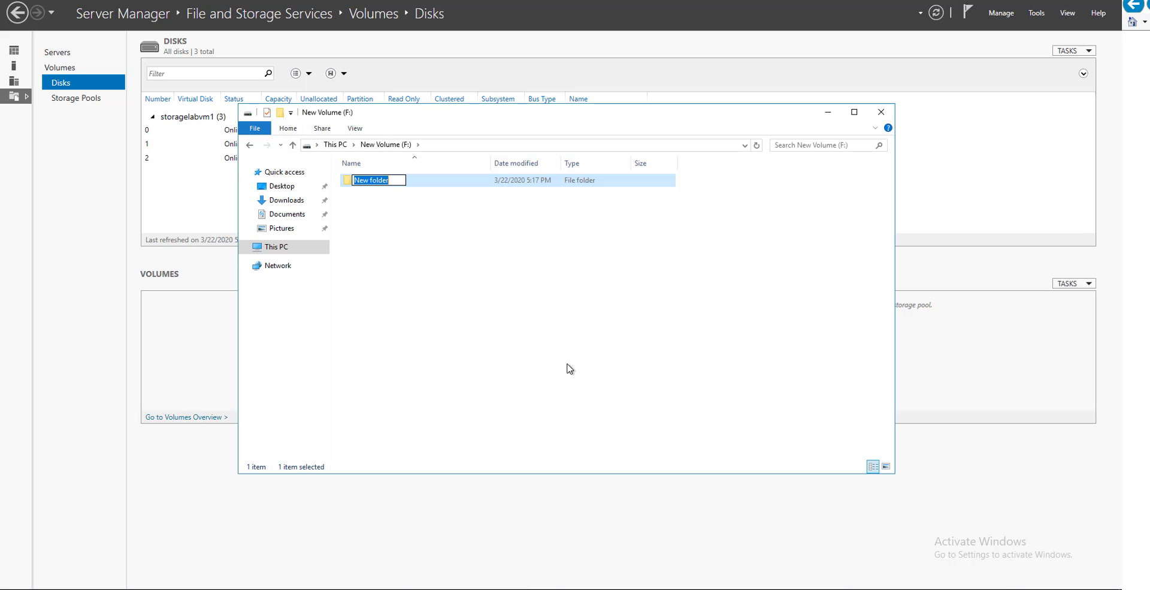
pyautogui.write('filesync')
pyautogui.press('BackSpace')
pyautogui.press('BackSpace')
pyautogui.press('BackSpace')
pyautogui.press('BackSpace')
pyautogui.press('BackSpace')
pyautogui.press('BackSpace')
pyautogui.press('BackSpace')
pyautogui.press('BackSpace')
pyautogui.write('data')
pyautogui.press('Return')
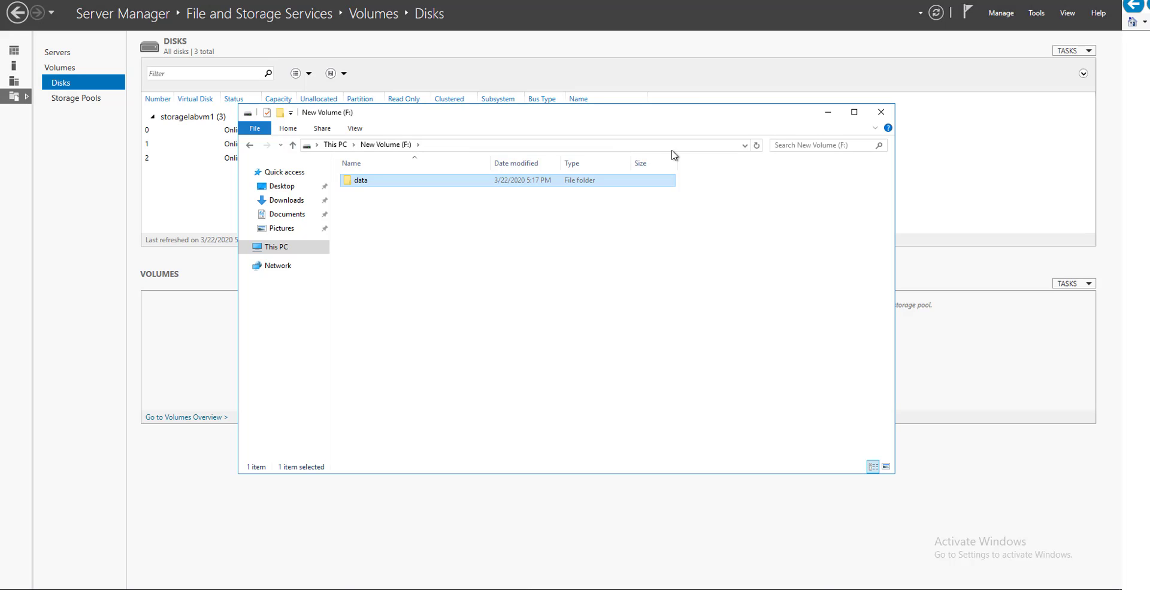
# Close File Explorer and return to the Server Manager dashboard
pyautogui.click(879, 114)
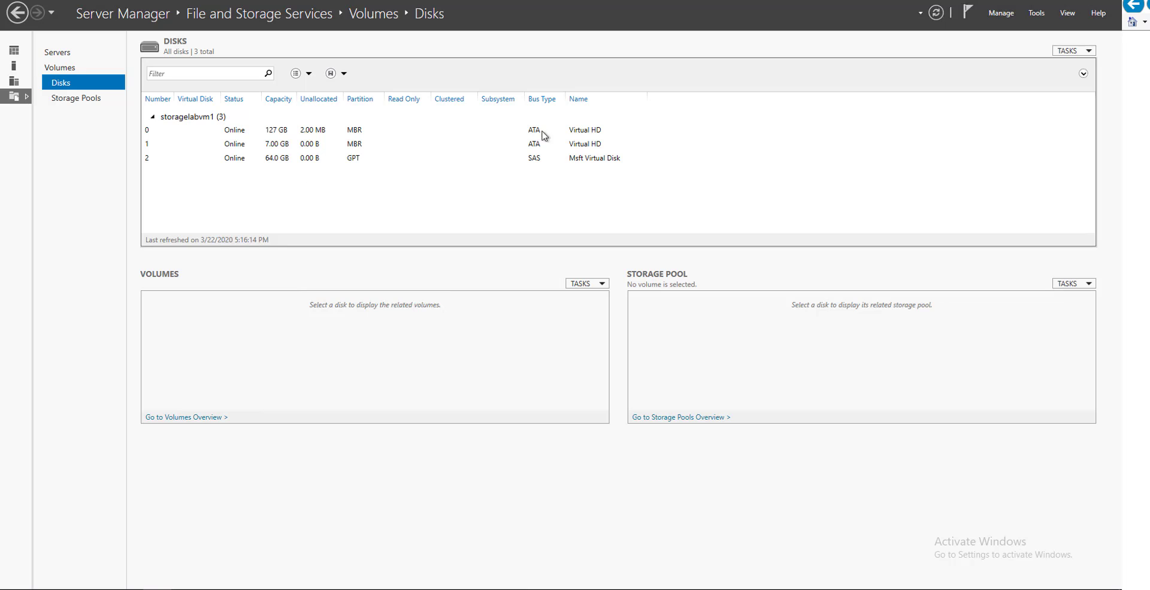
pyautogui.click(58, 52)
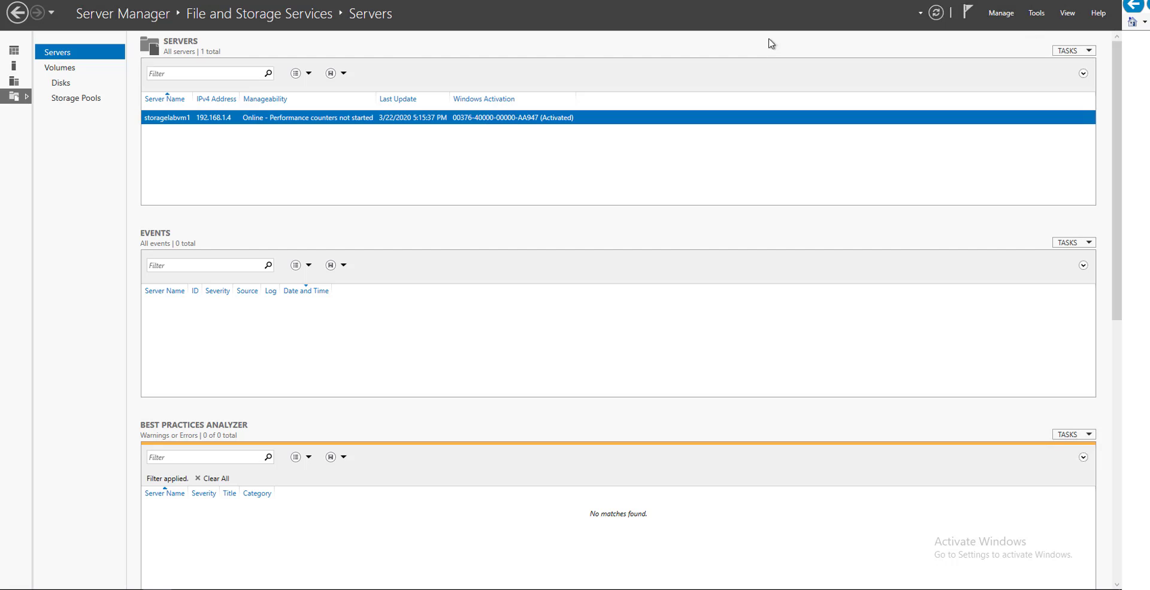
pyautogui.click(14, 51)
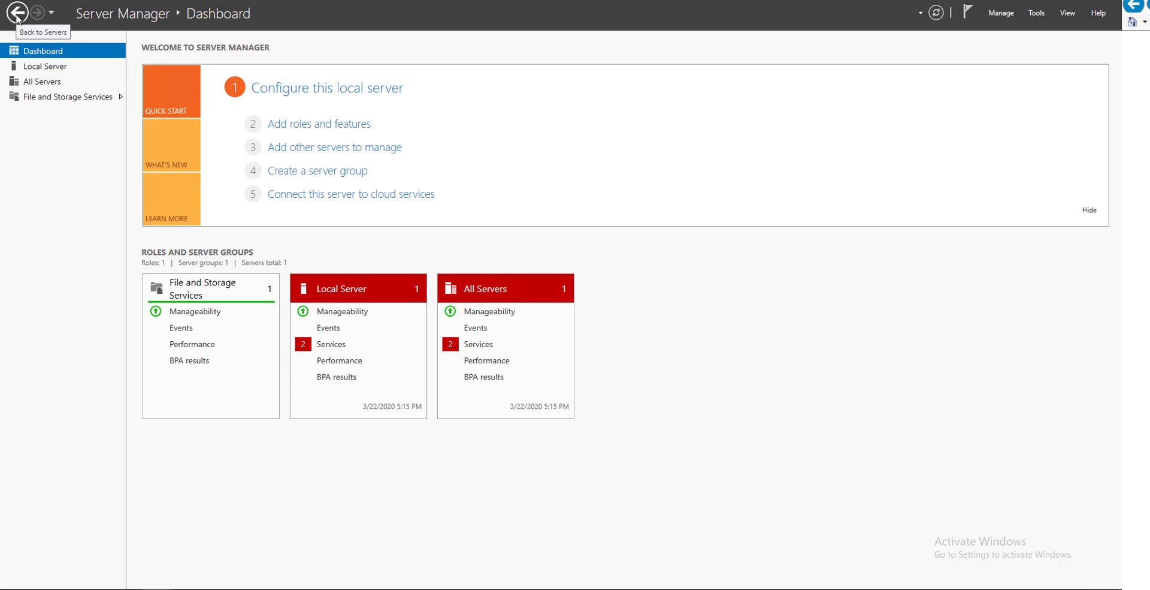
# Turn off Internet Explorer Enhanced Security Configuration for Administrators on the local server, leaving it on for Users
pyautogui.click(48, 67)
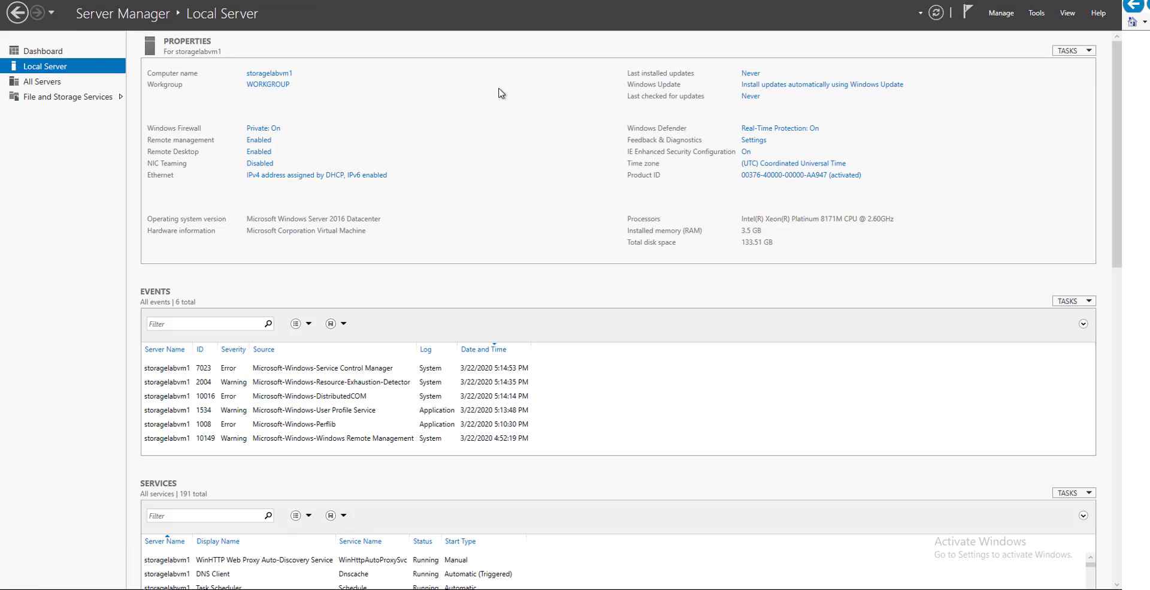
pyautogui.click(746, 152)
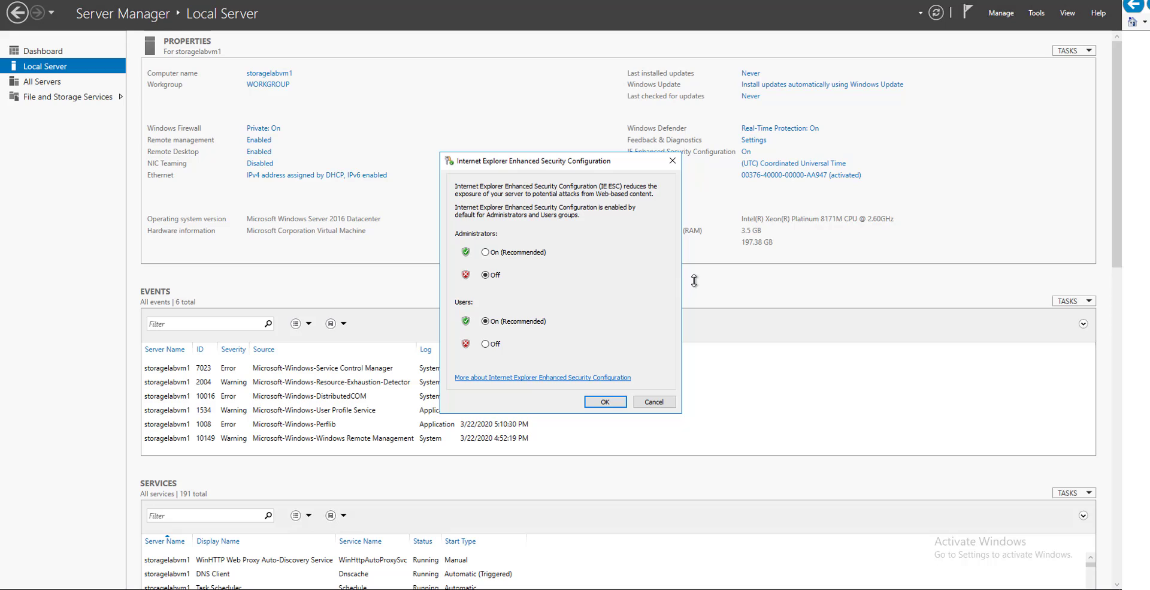
pyautogui.click(606, 402)
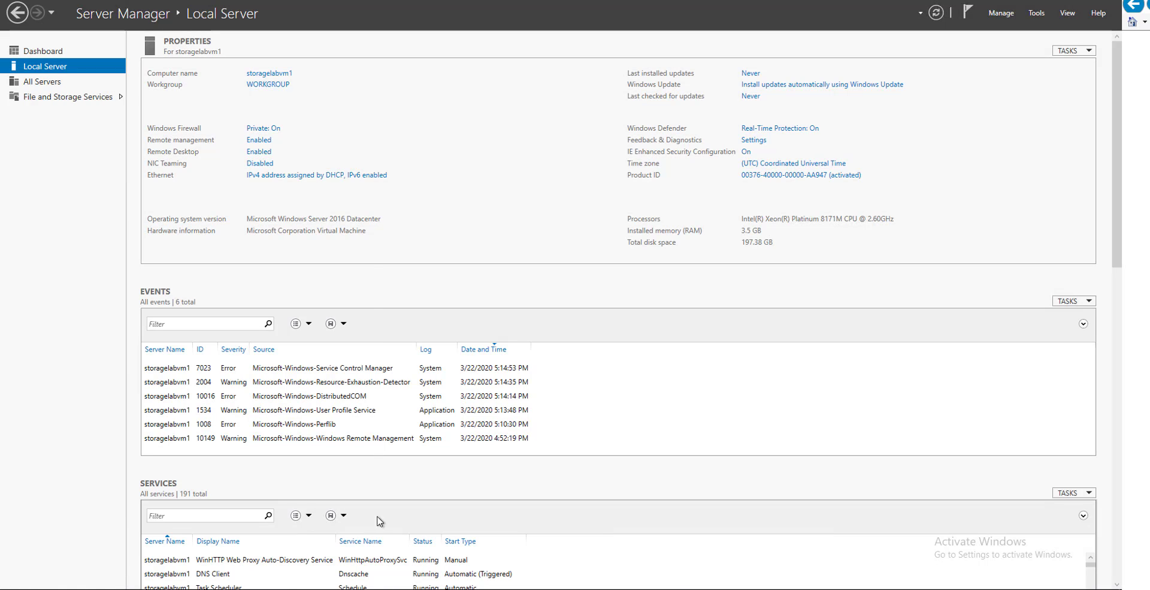
# Search Windows for PowerShell and run Windows PowerShell as administrator
pyautogui.press('super')
pyautogui.write('p')
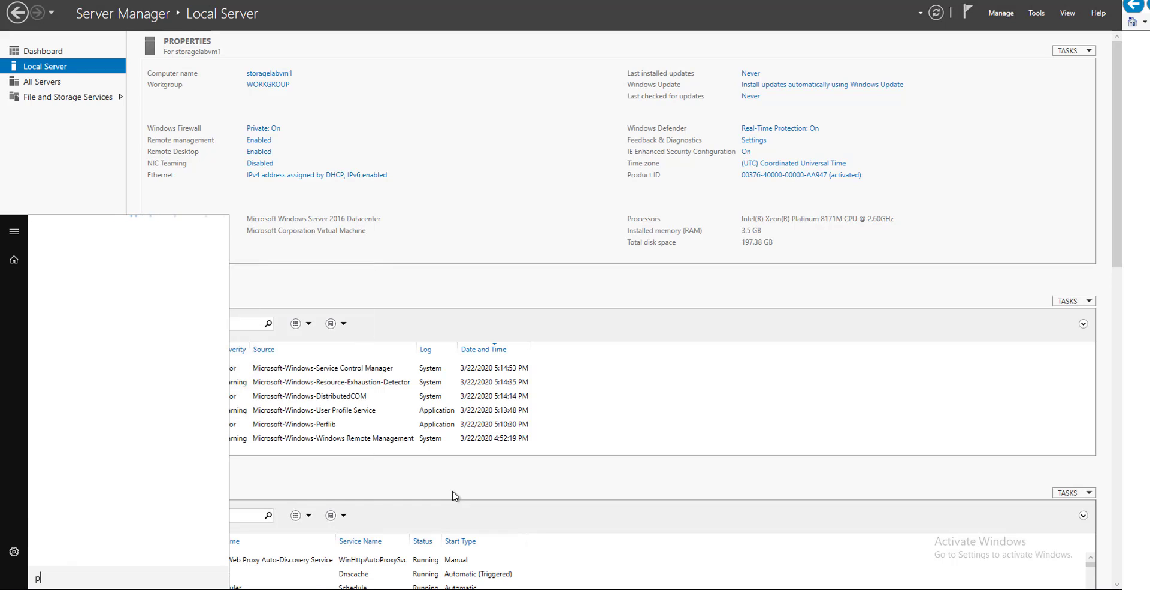
pyautogui.write('ower')
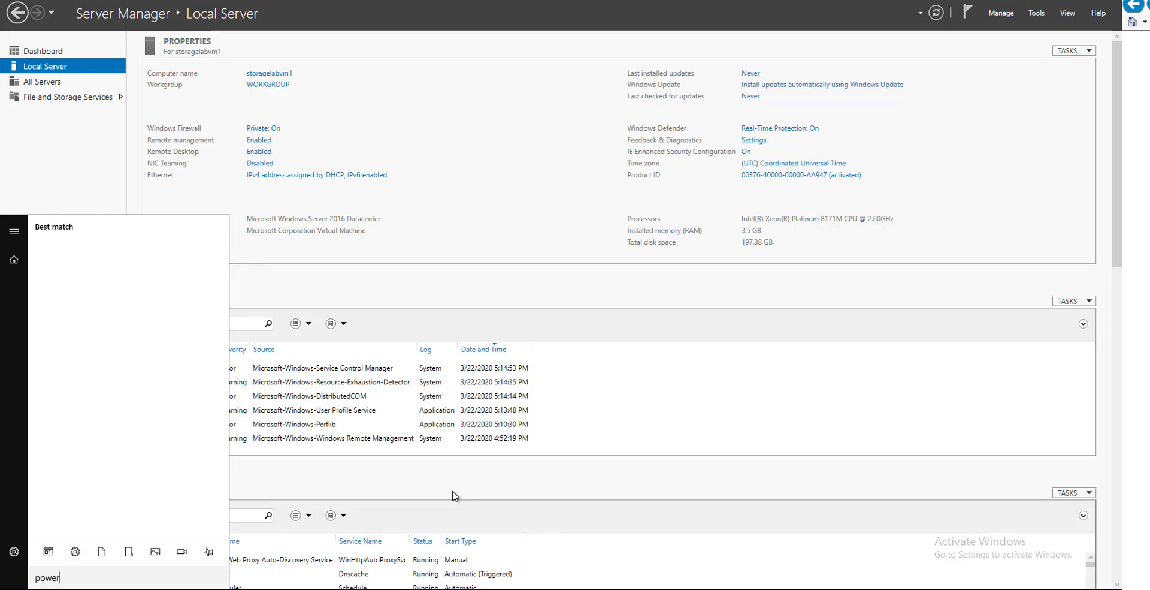
pyautogui.write('sh')
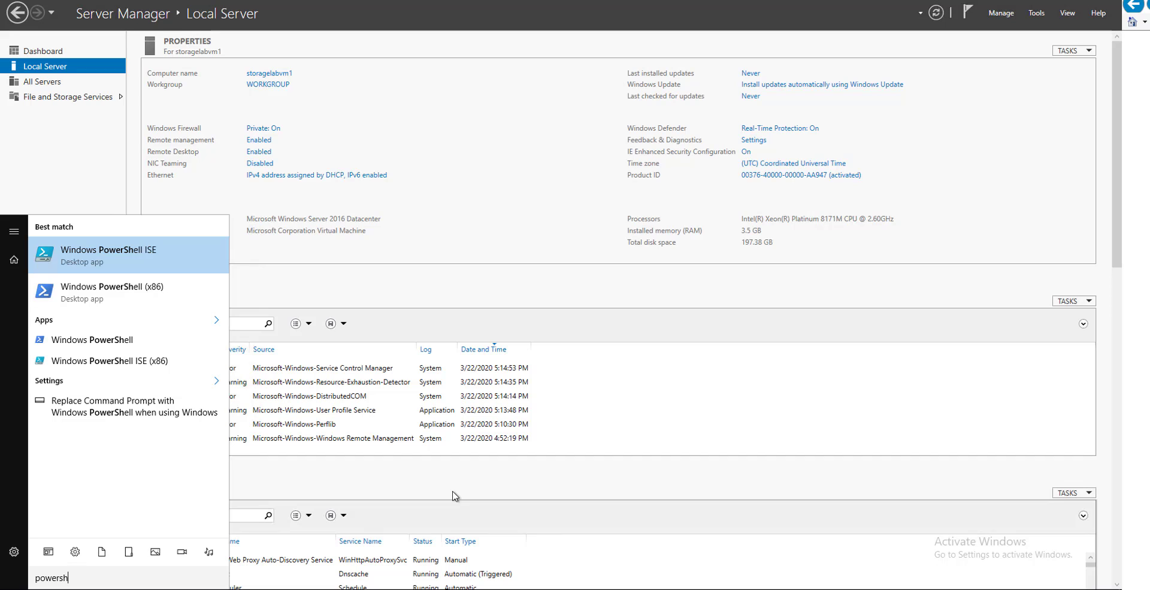
pyautogui.rightClick(134, 347)
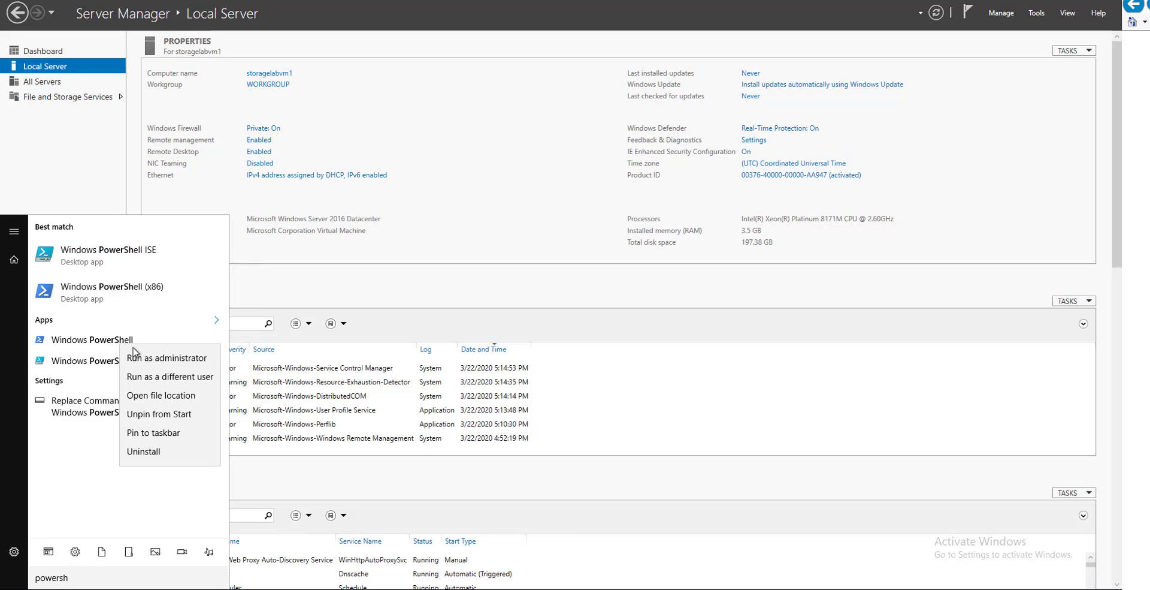
pyautogui.click(137, 357)
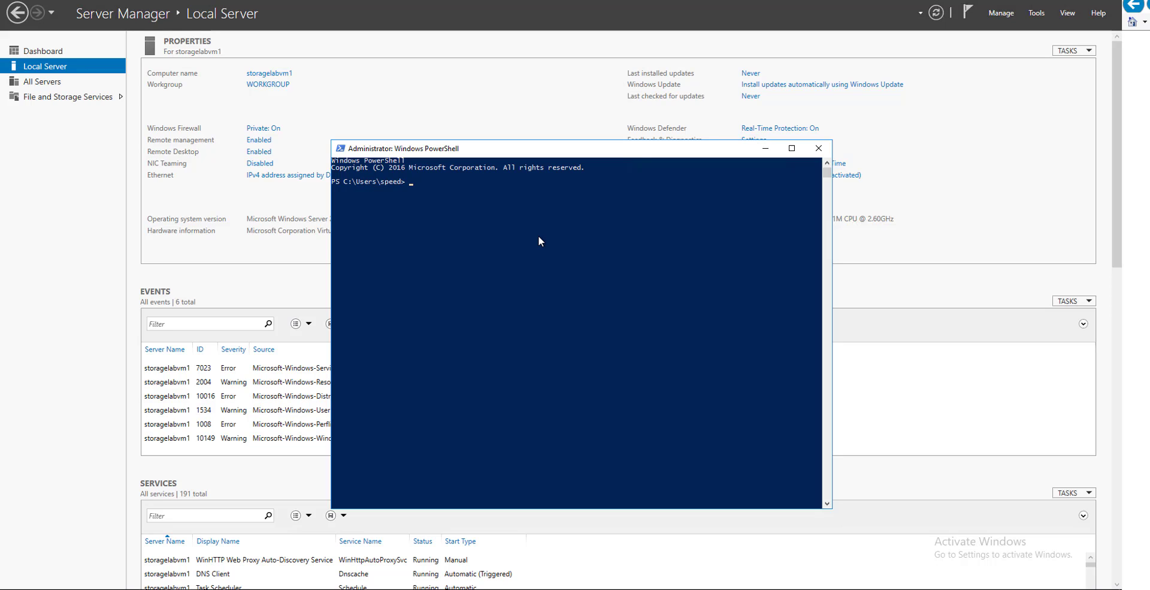
# Install the Az module with Install-Module -Name Az, accepting the NuGet provider and the untrusted PSGallery repository
pyautogui.write('install-modu')
pyautogui.press('Tab')
pyautogui.write('-na')
pyautogui.press('Tab')
pyautogui.write('Az')
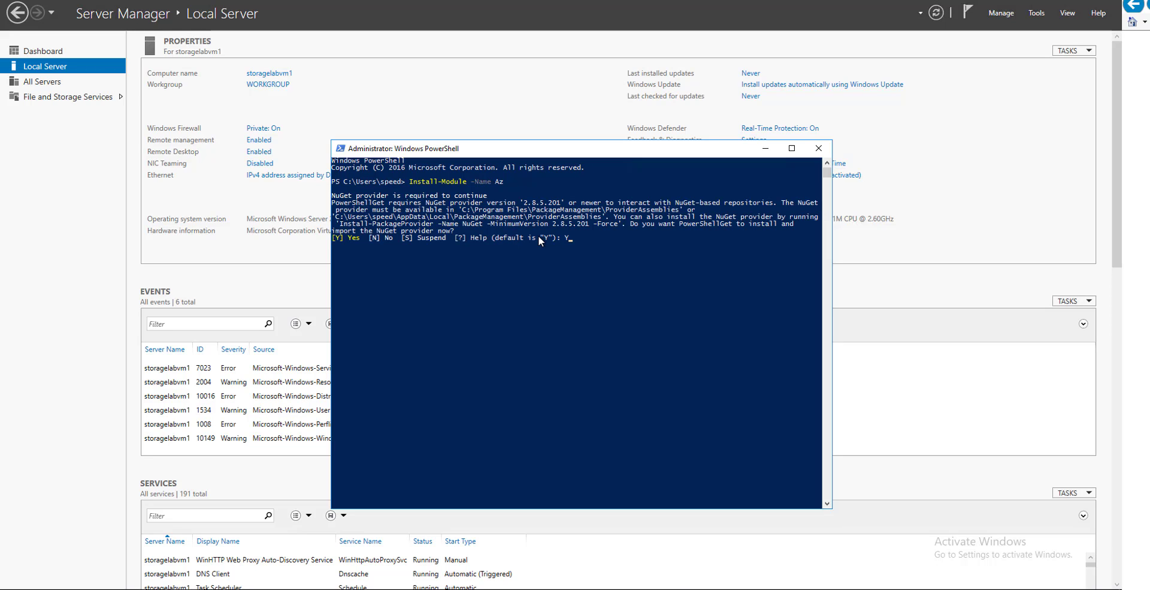
pyautogui.press('Return')
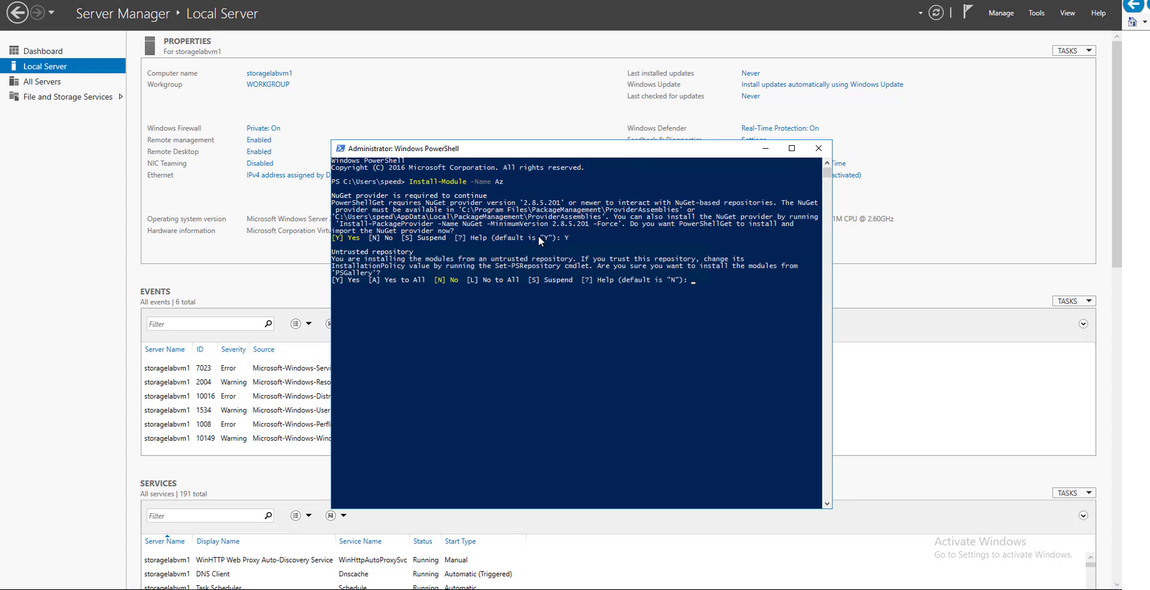
pyautogui.write('Y')
pyautogui.press('Return')
# Disconnect from the VM's remote session and start adding a resource to the storage-rg resource group in the Azure portal
pyautogui.press('super+x')
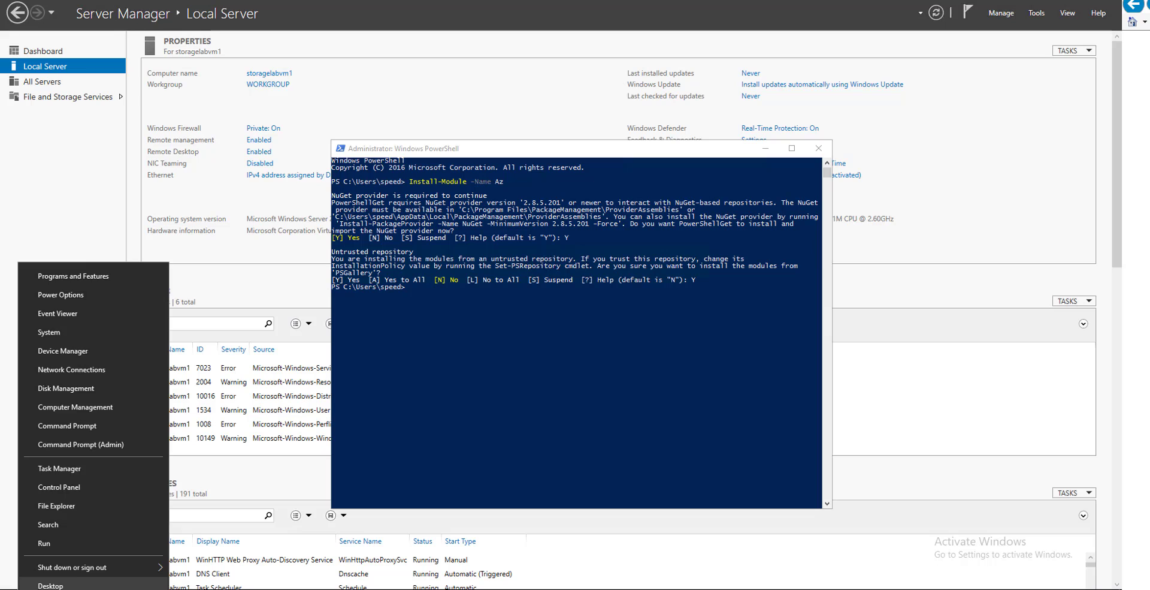
pyautogui.moveTo(84, 576)
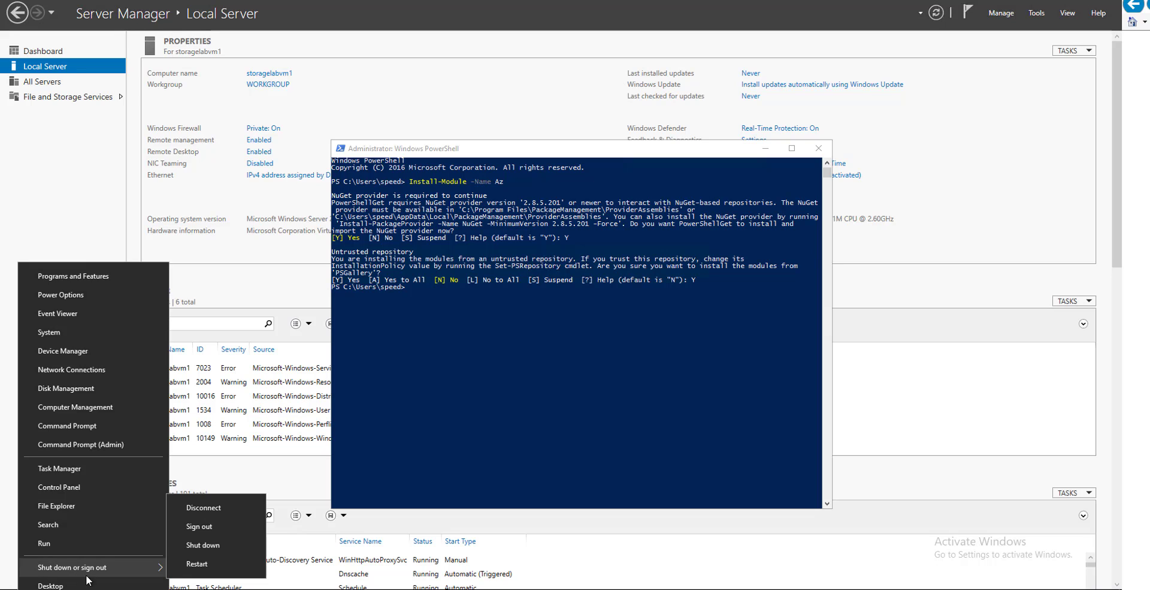
pyautogui.click(228, 507)
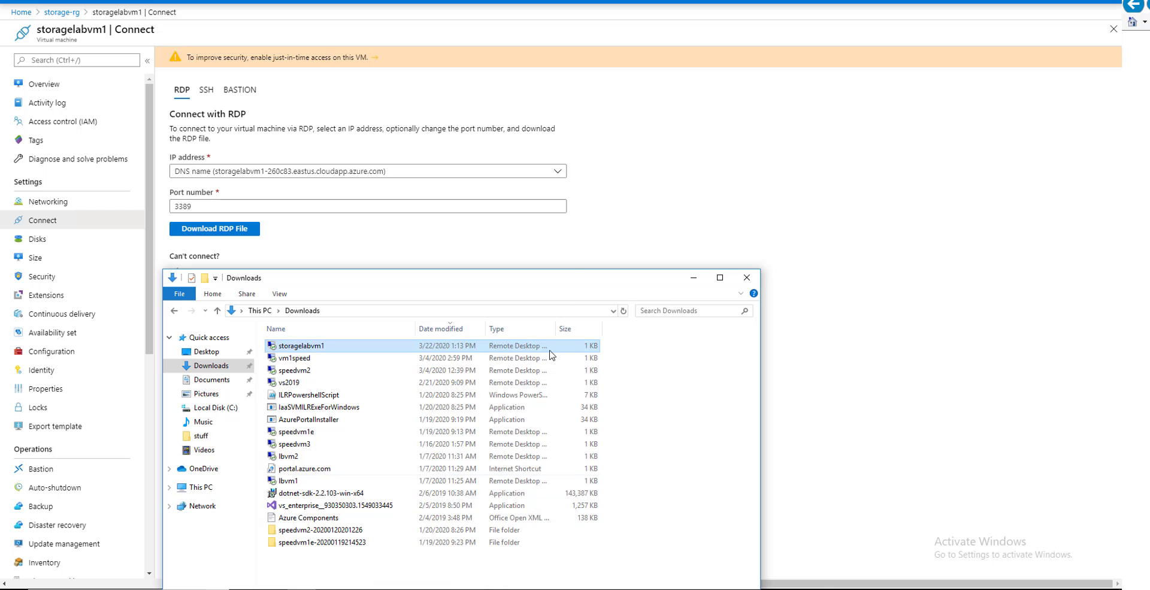
pyautogui.click(721, 217)
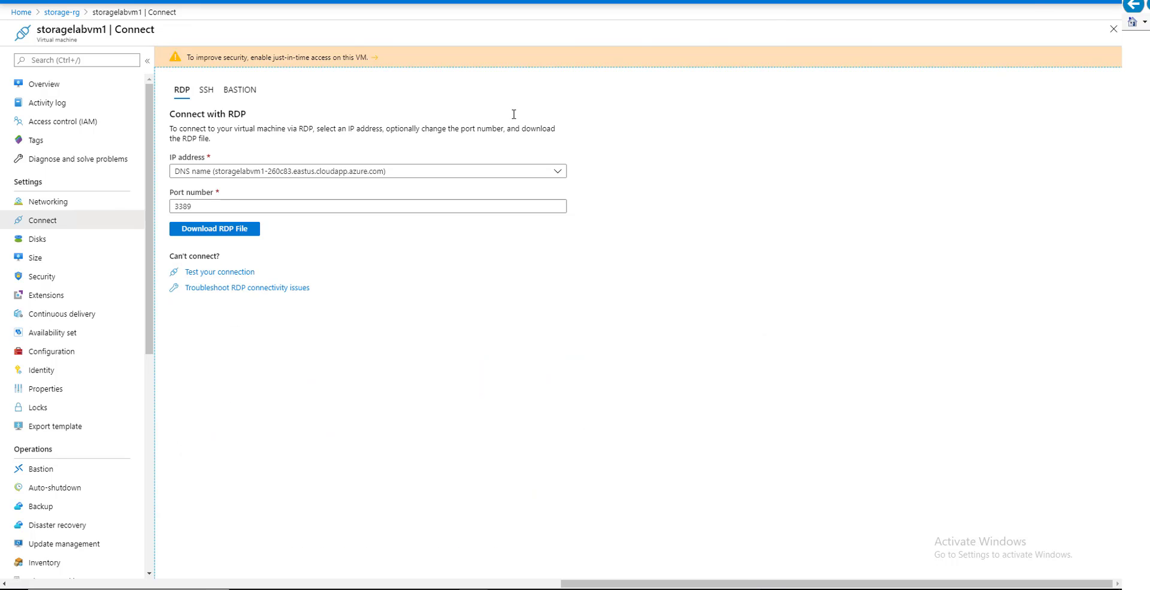
pyautogui.click(60, 12)
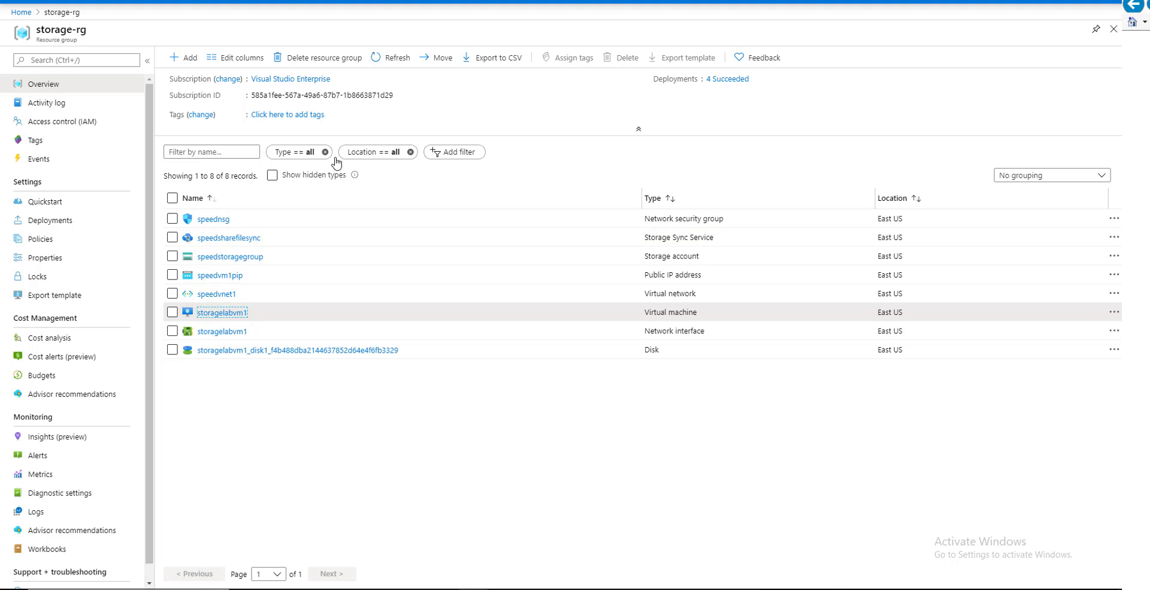
pyautogui.click(185, 62)
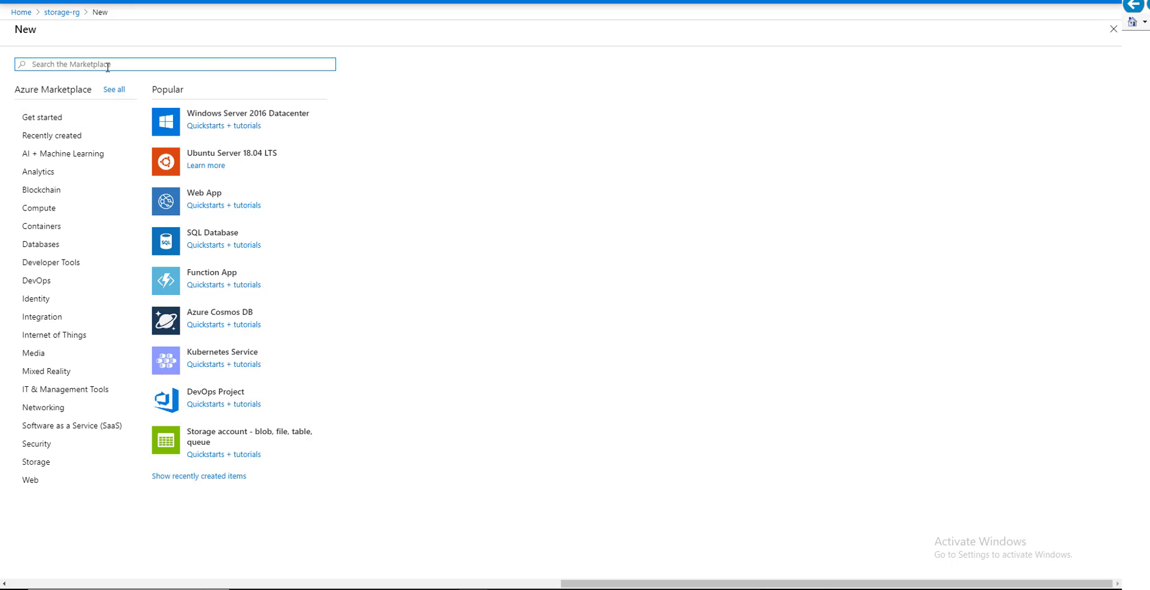
pyautogui.write('storage')
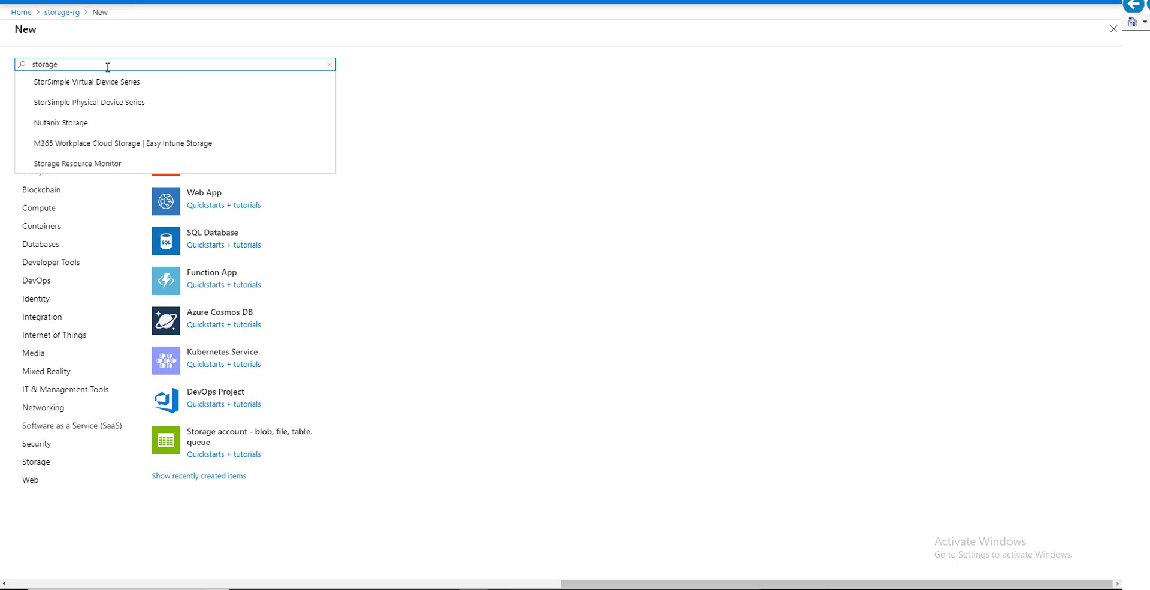
pyautogui.write(' sync')
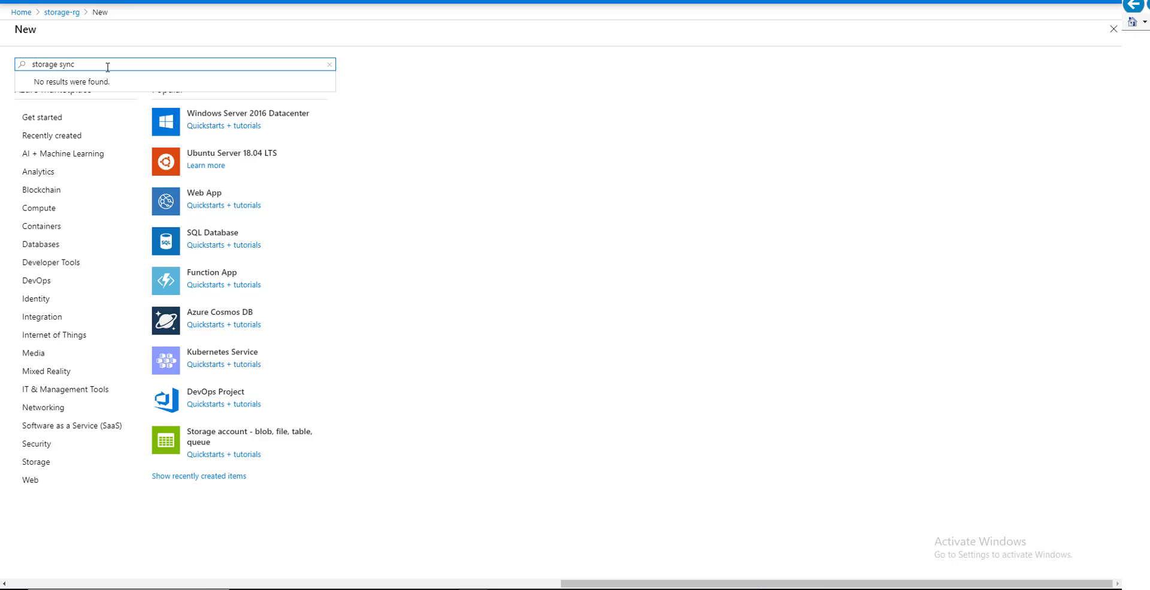
pyautogui.press('BackSpace')
pyautogui.press('BackSpace')
pyautogui.press('BackSpace')
pyautogui.press('BackSpace')
pyautogui.press('BackSpace')
pyautogui.press('BackSpace')
pyautogui.press('BackSpace')
pyautogui.press('BackSpace')
pyautogui.press('BackSpace')
pyautogui.press('BackSpace')
pyautogui.press('BackSpace')
pyautogui.press('BackSpace')
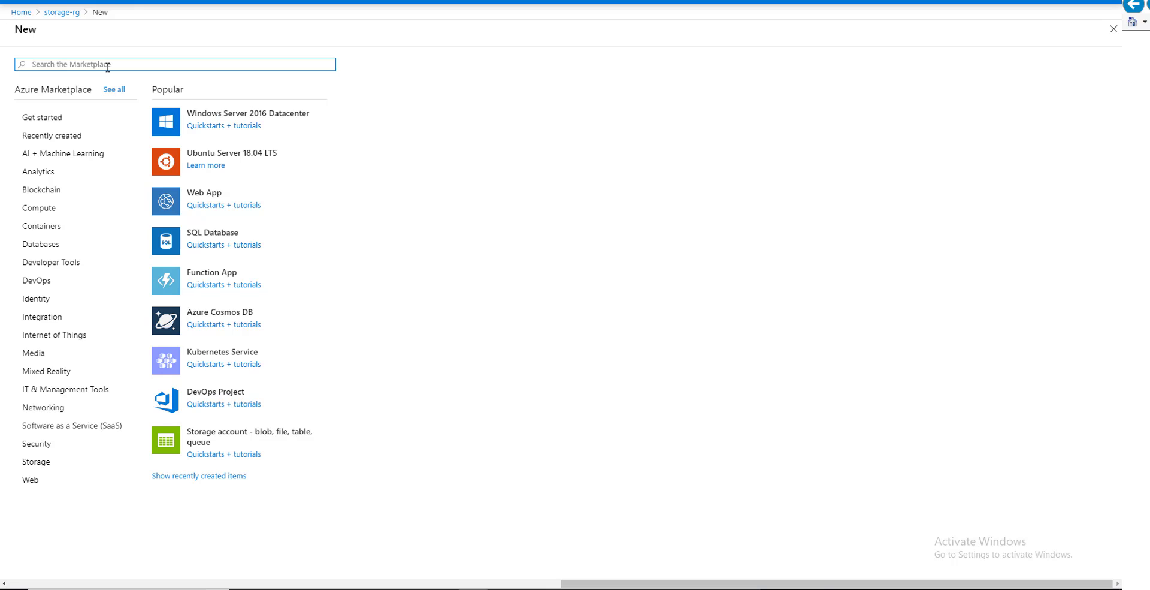
# Search the Marketplace for "storage sync service" and start creating Microsoft's Azure File Sync
pyautogui.write('stora')
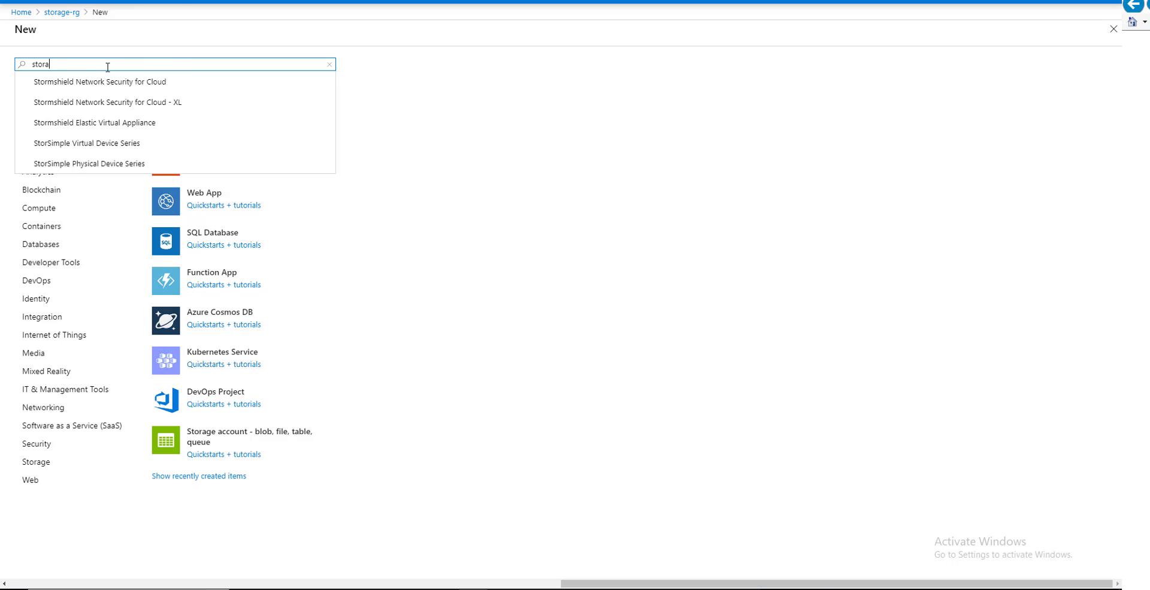
pyautogui.write('ge sy')
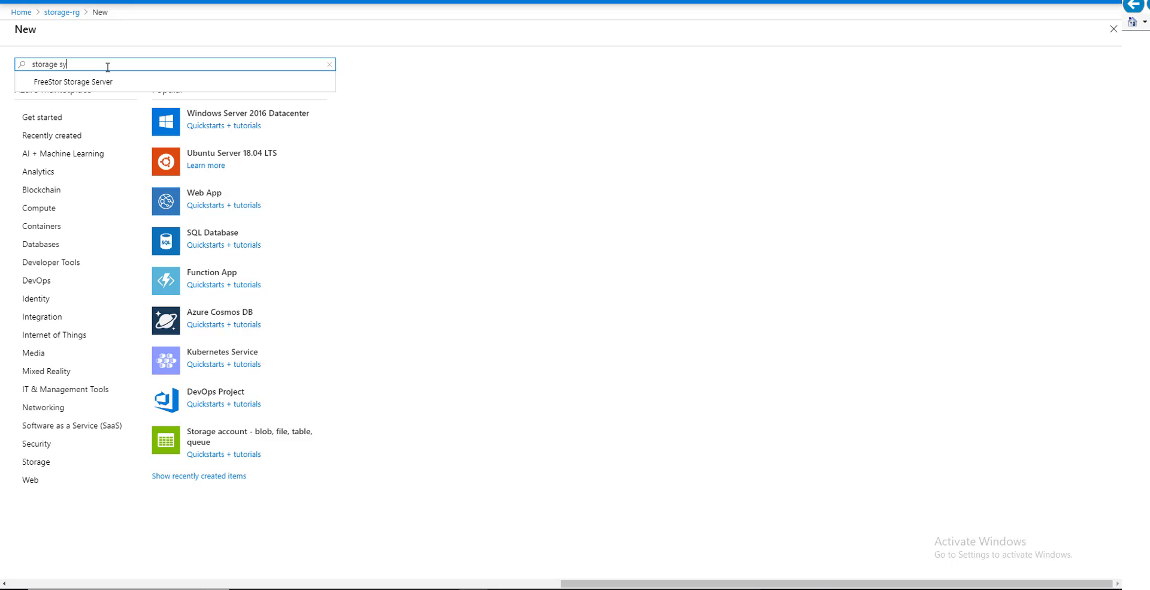
pyautogui.write('nc service')
pyautogui.press('Return')
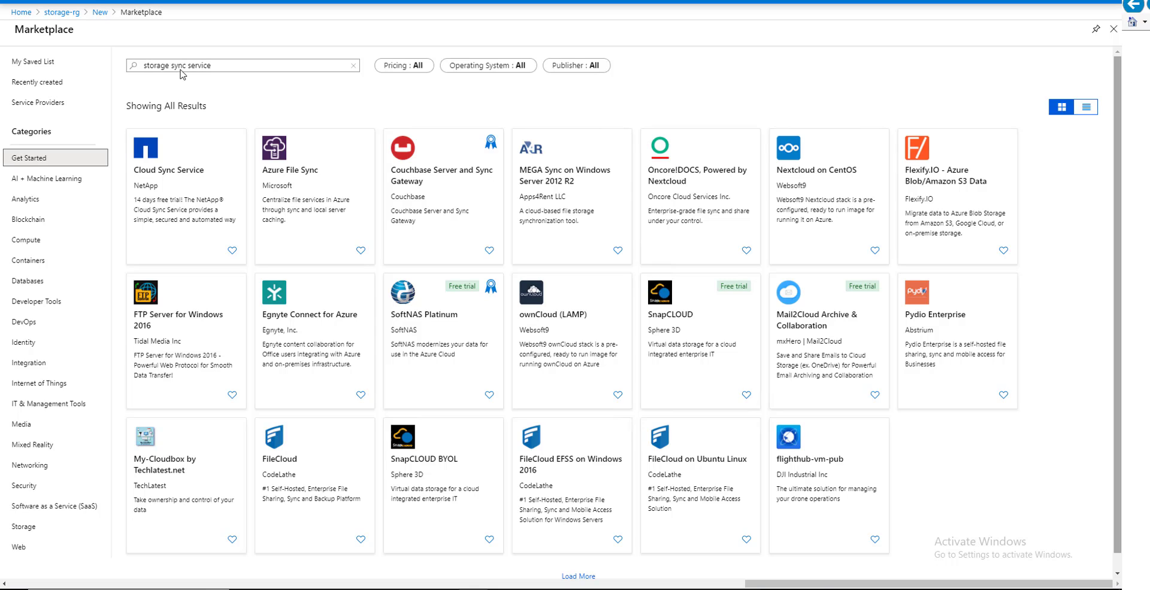
pyautogui.click(307, 174)
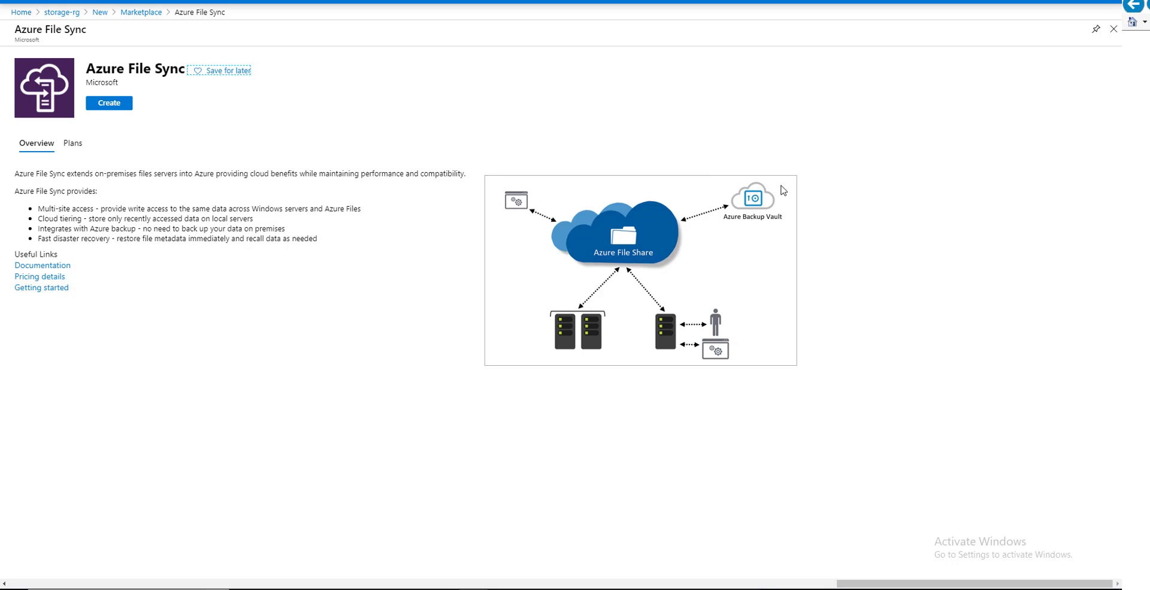
pyautogui.click(109, 105)
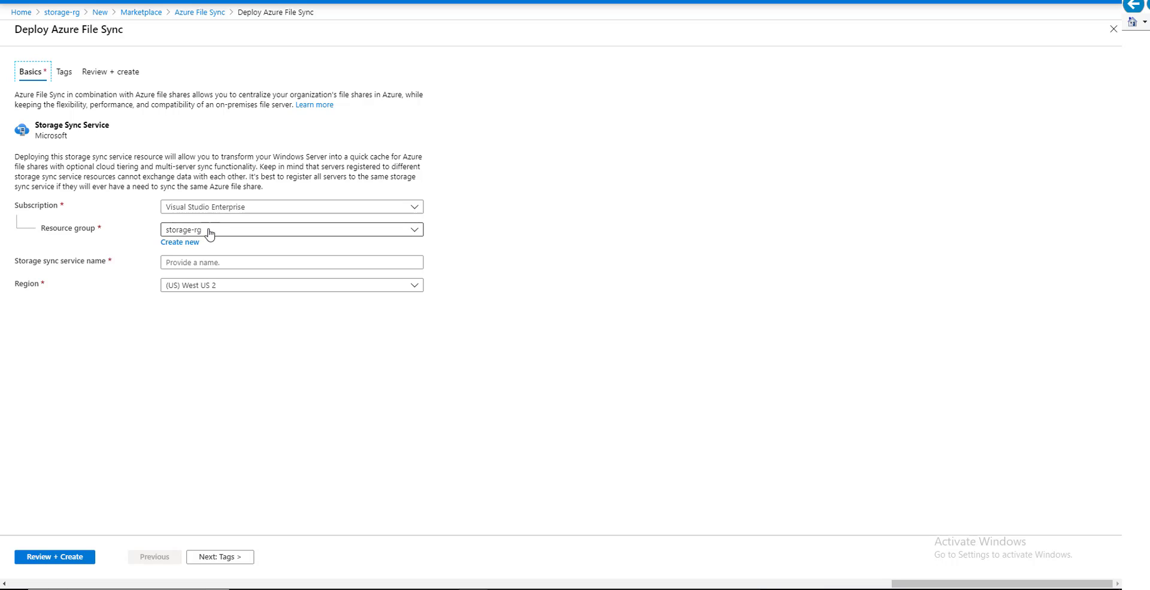
# Deploy the storage sync service in storage-rg with the name afsspeed and the region (US) East US
pyautogui.click(303, 262)
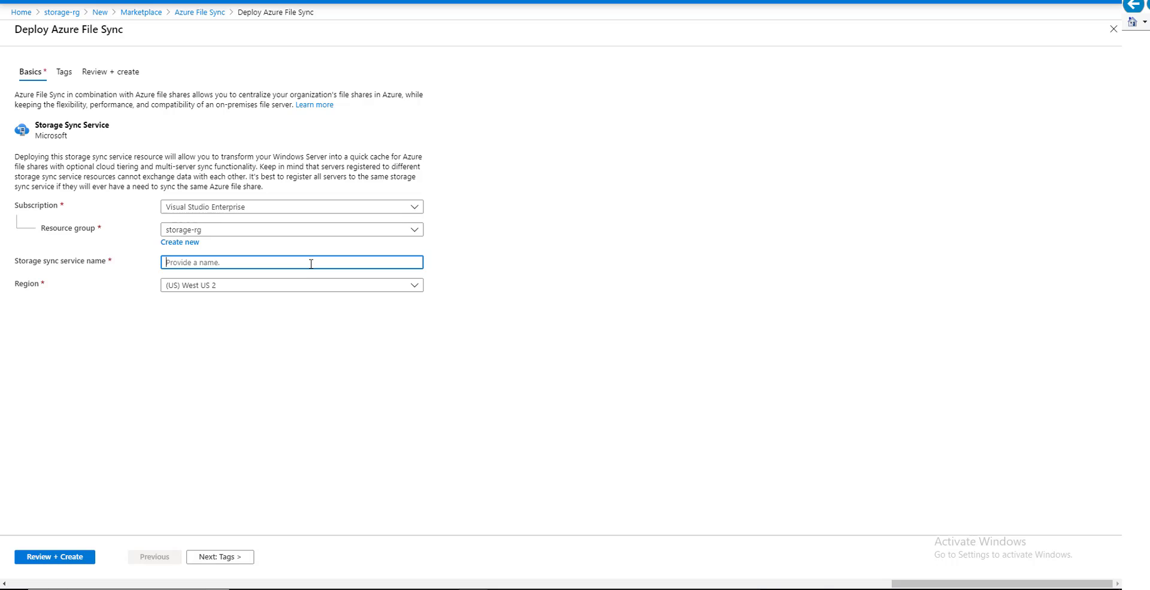
pyautogui.write('azure')
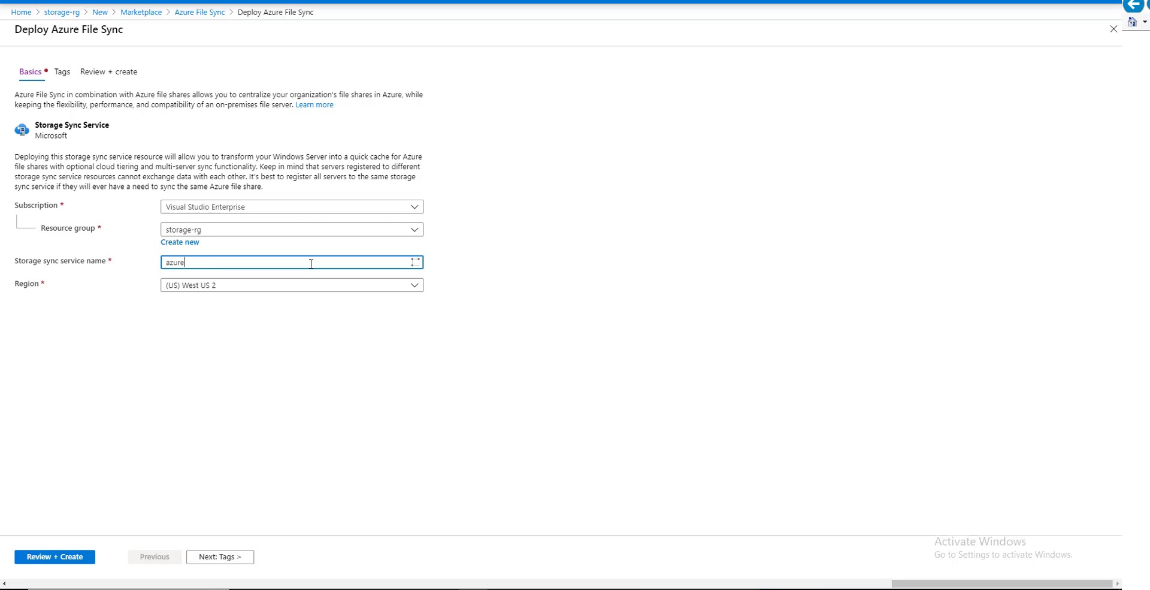
pyautogui.press('BackSpace')
pyautogui.press('BackSpace')
pyautogui.write('f')
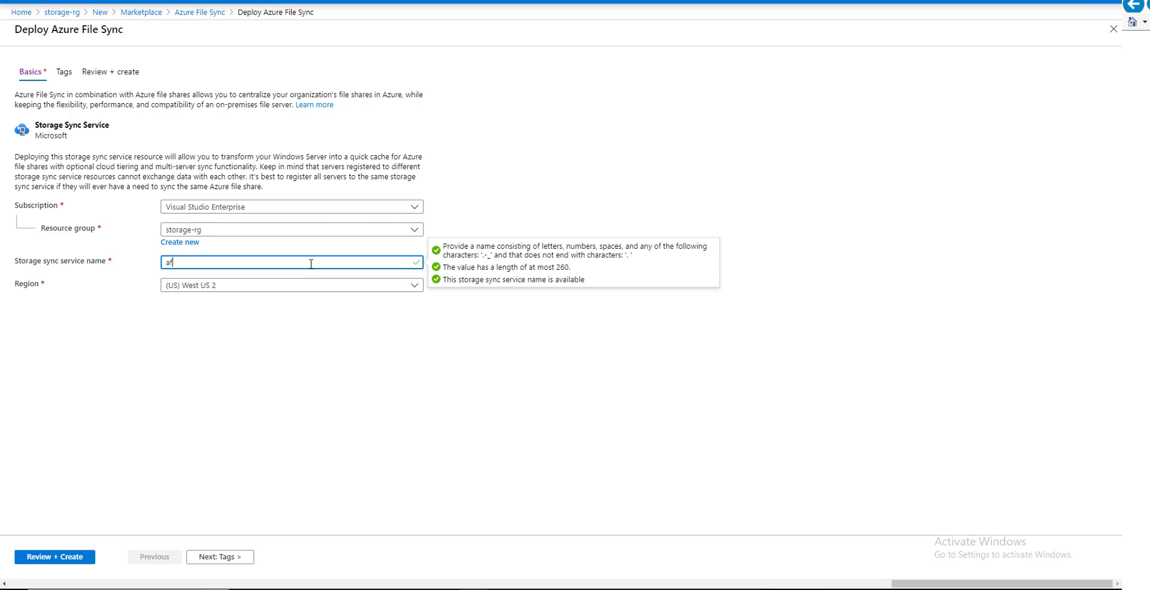
pyautogui.write('sspeed')
pyautogui.click(263, 288)
pyautogui.click(228, 446)
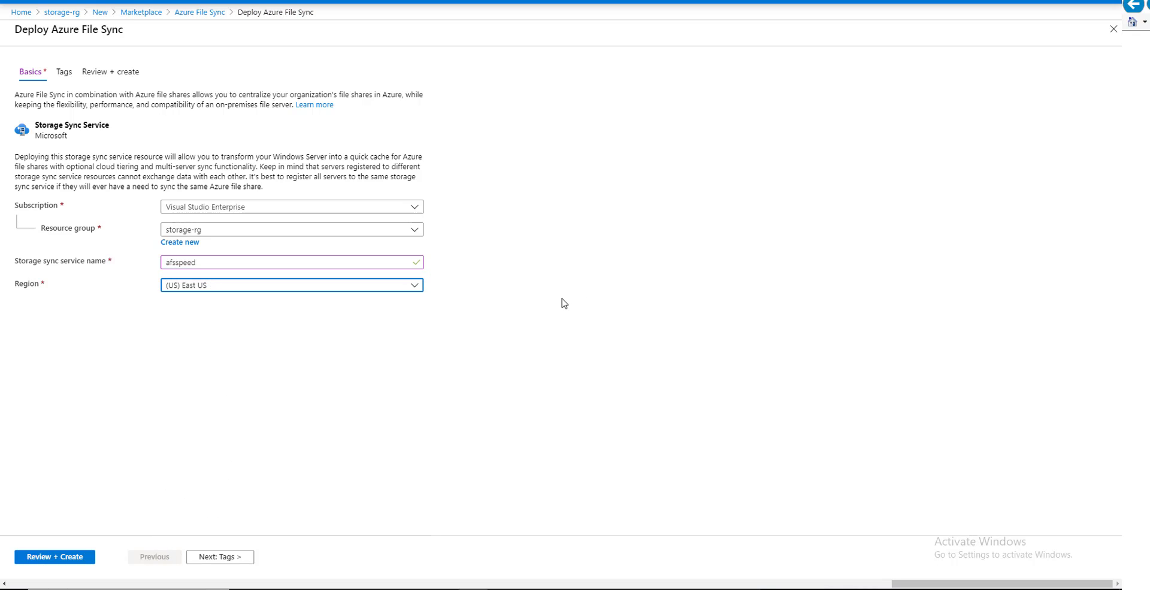
pyautogui.click(53, 557)
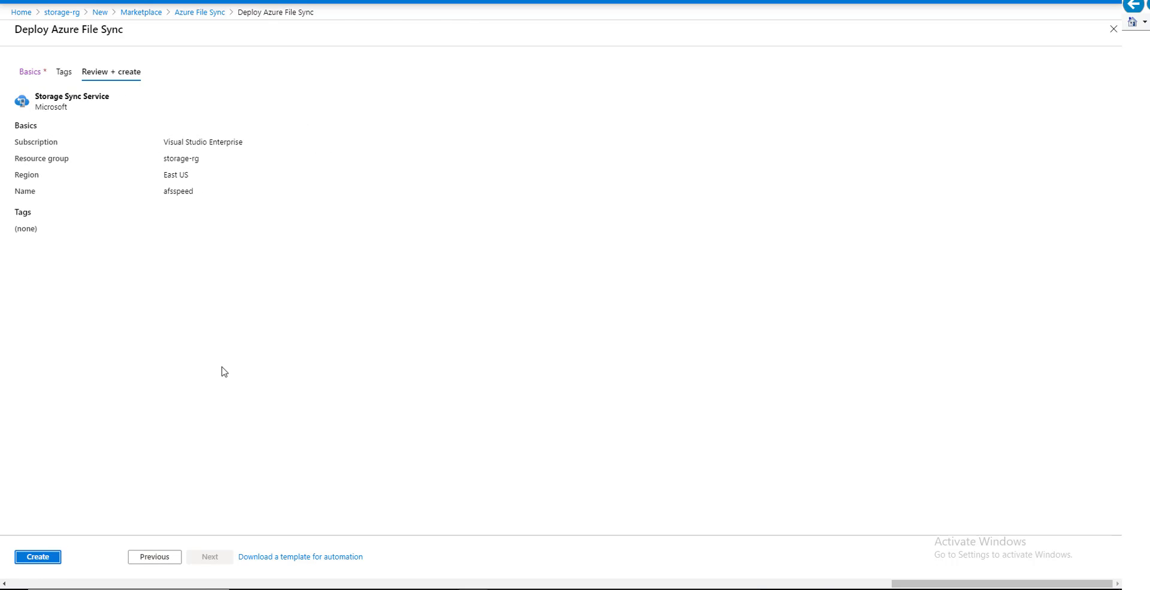
pyautogui.click(44, 563)
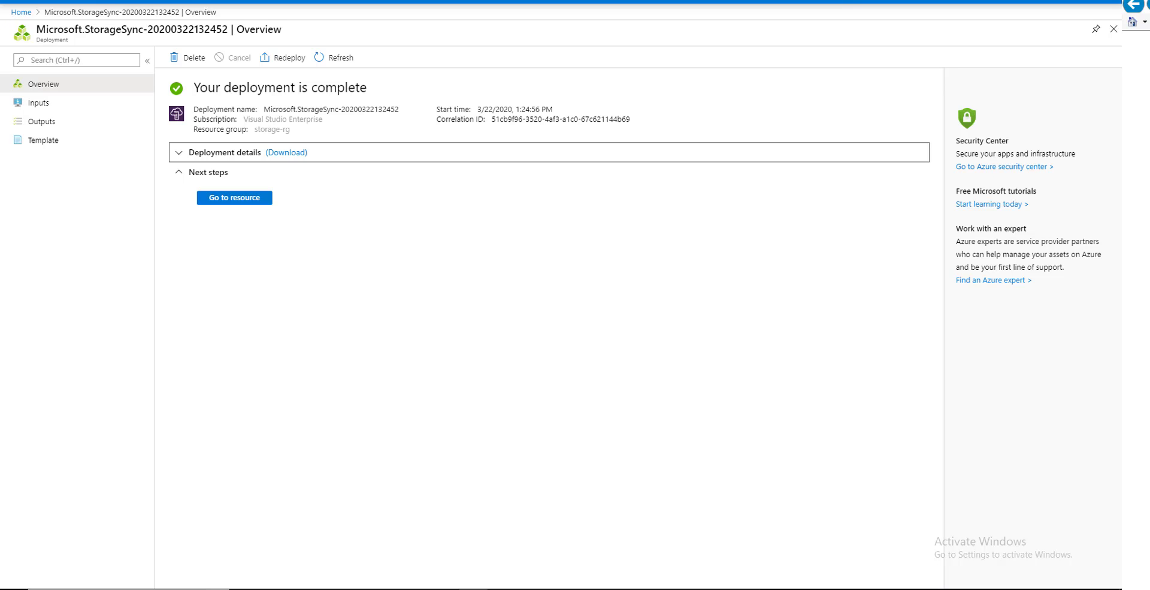
# Open the storagelabvm1 remote desktop file from the Downloads folder and accept connecting despite the unknown publisher
pyautogui.click(502, 588)
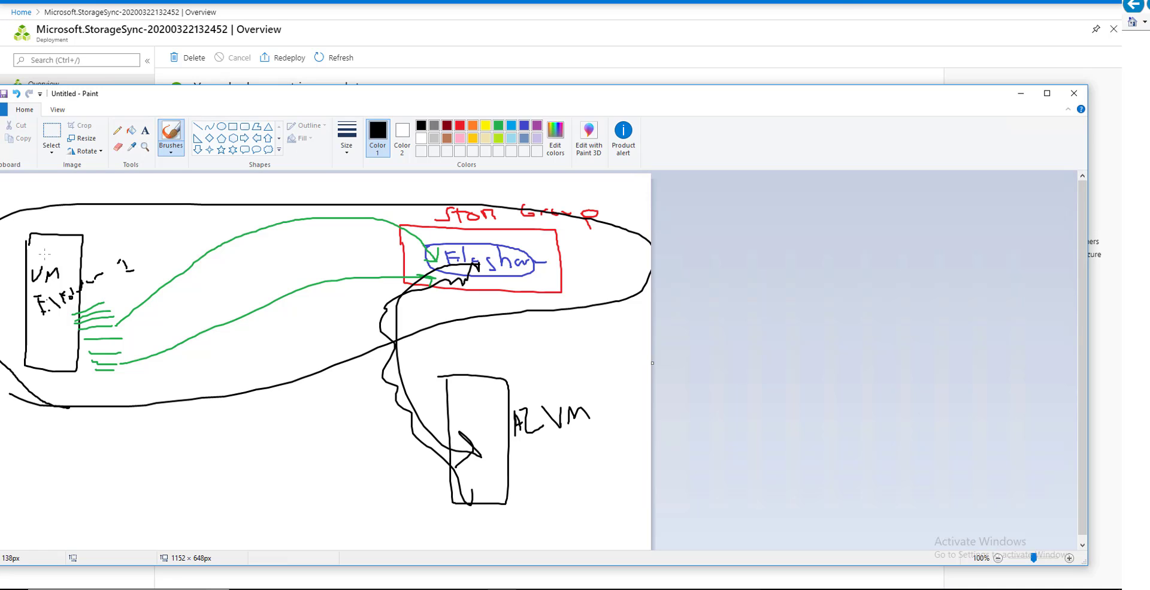
pyautogui.rightClick(15, 588)
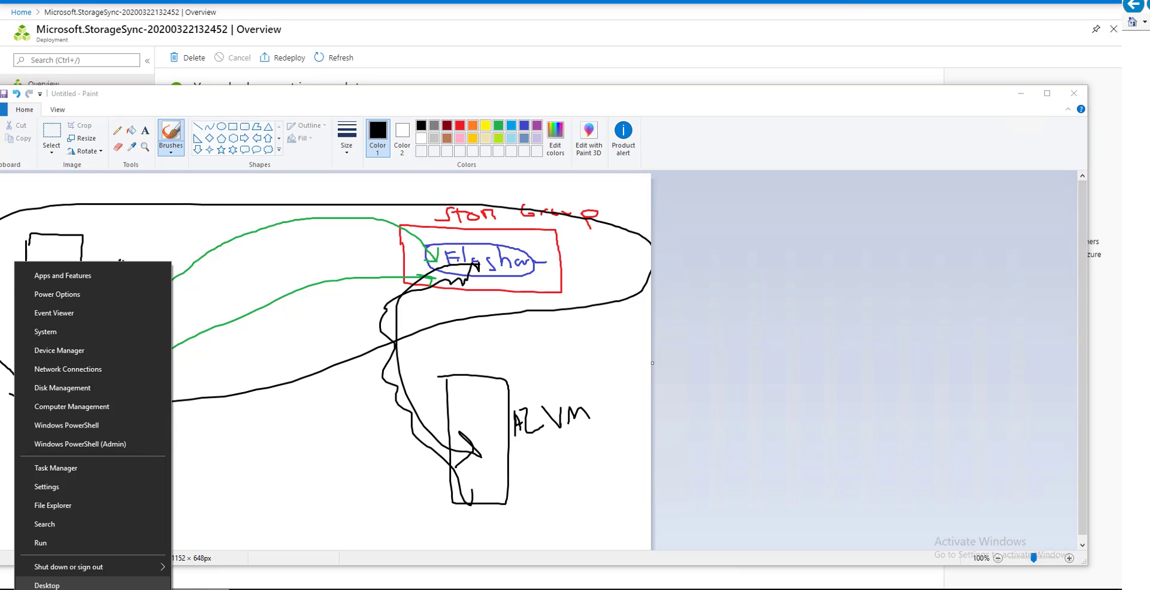
pyautogui.press('e')
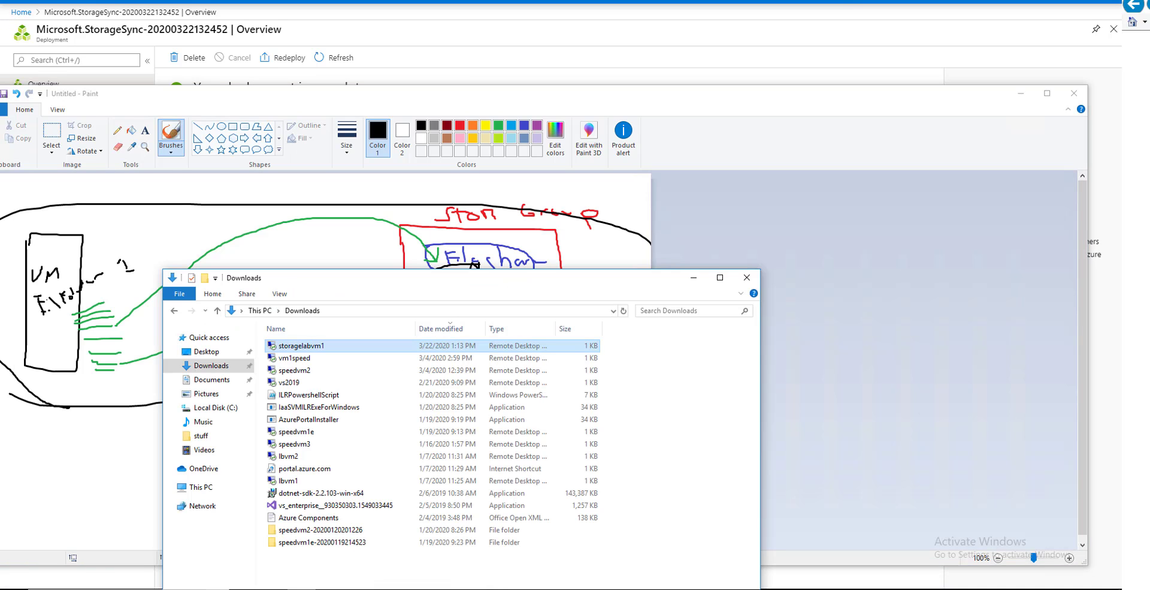
pyautogui.doubleClick(319, 347)
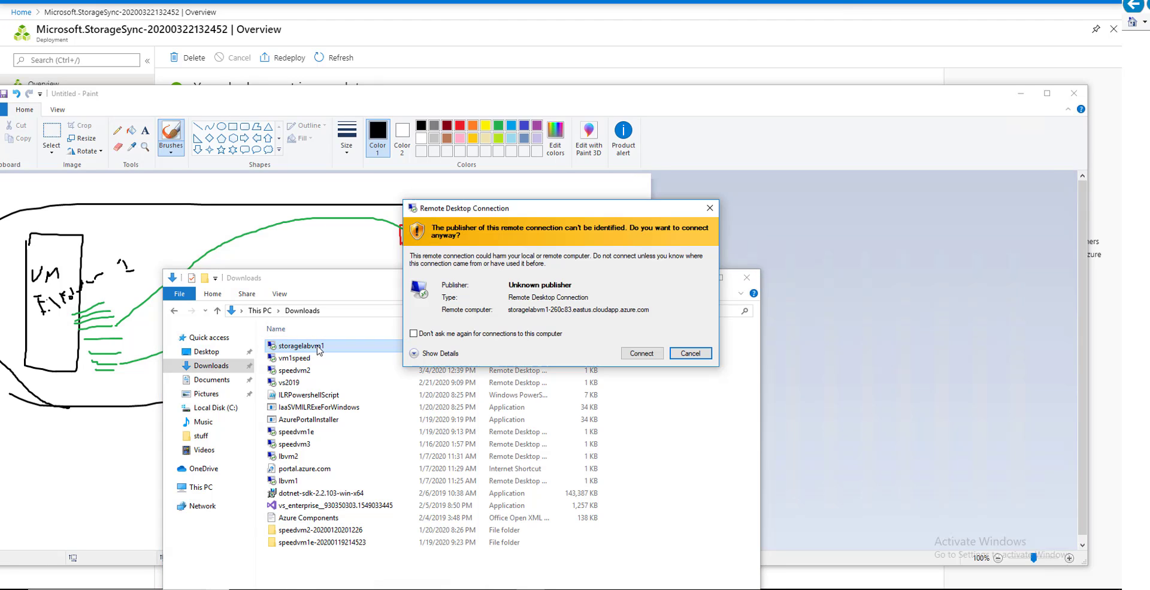
pyautogui.click(634, 354)
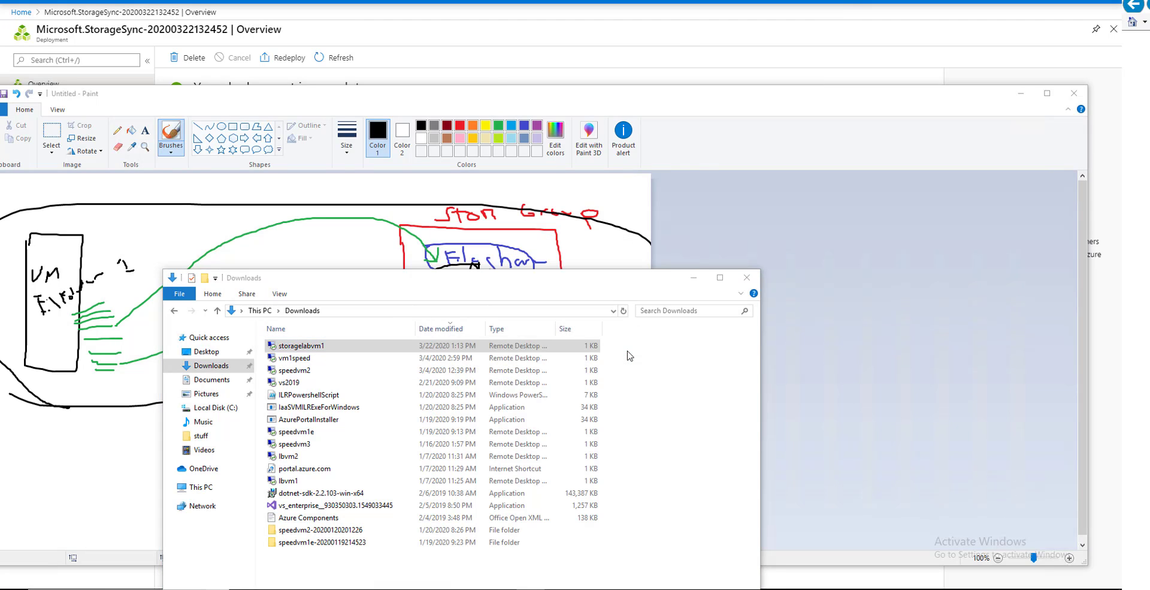
# Enter the account password for storagelabvm1 and connect to it despite the certificate errors
pyautogui.write('****')
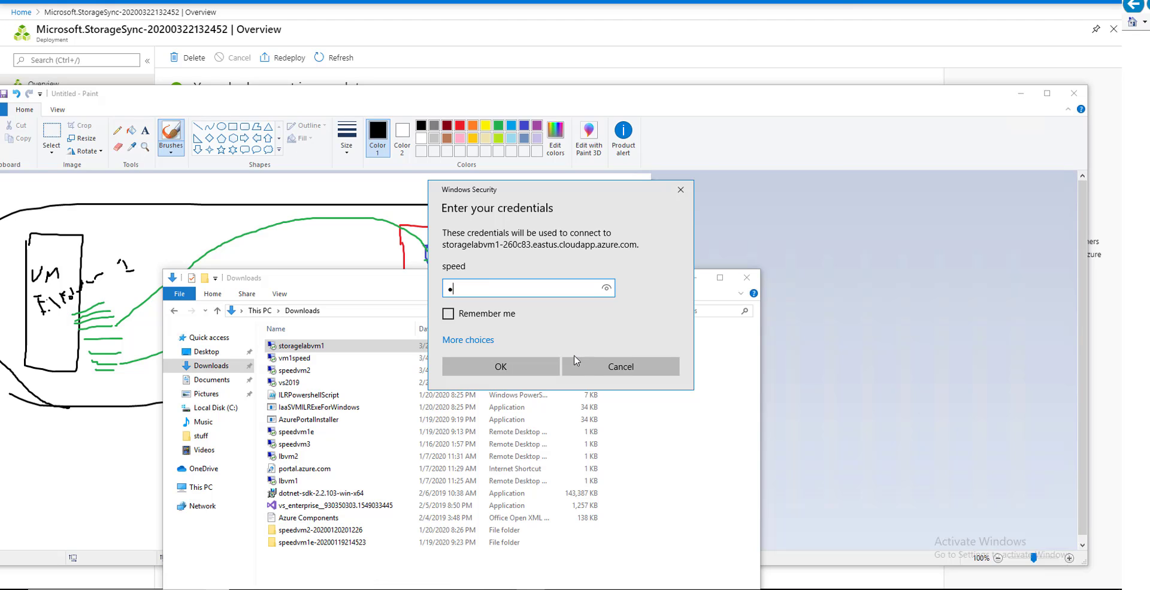
pyautogui.write('*******')
pyautogui.press('Return')
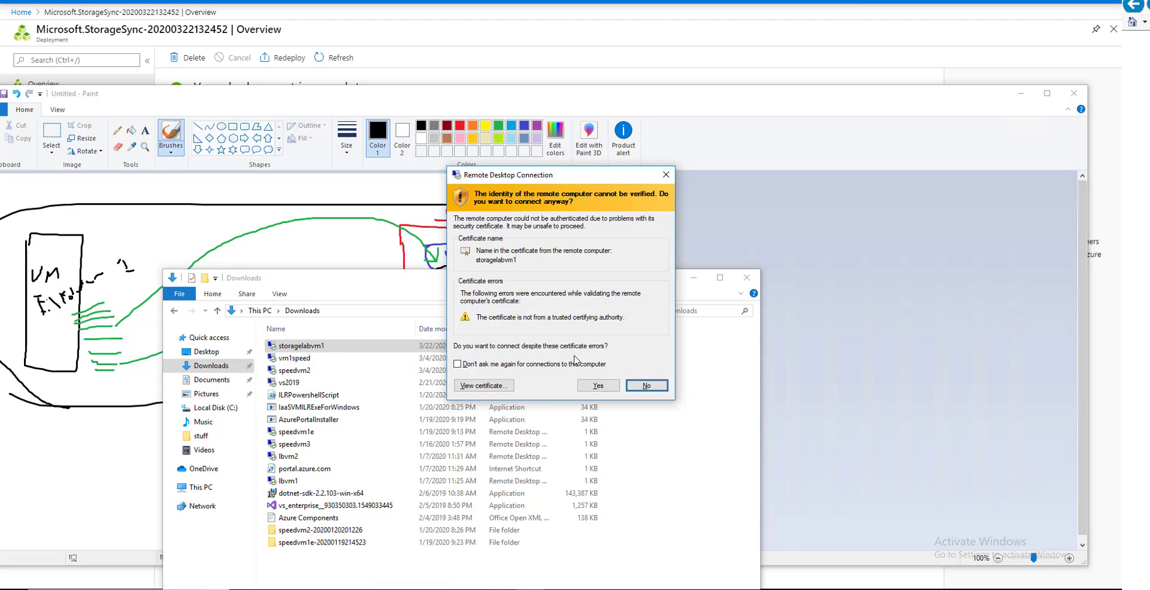
pyautogui.click(606, 384)
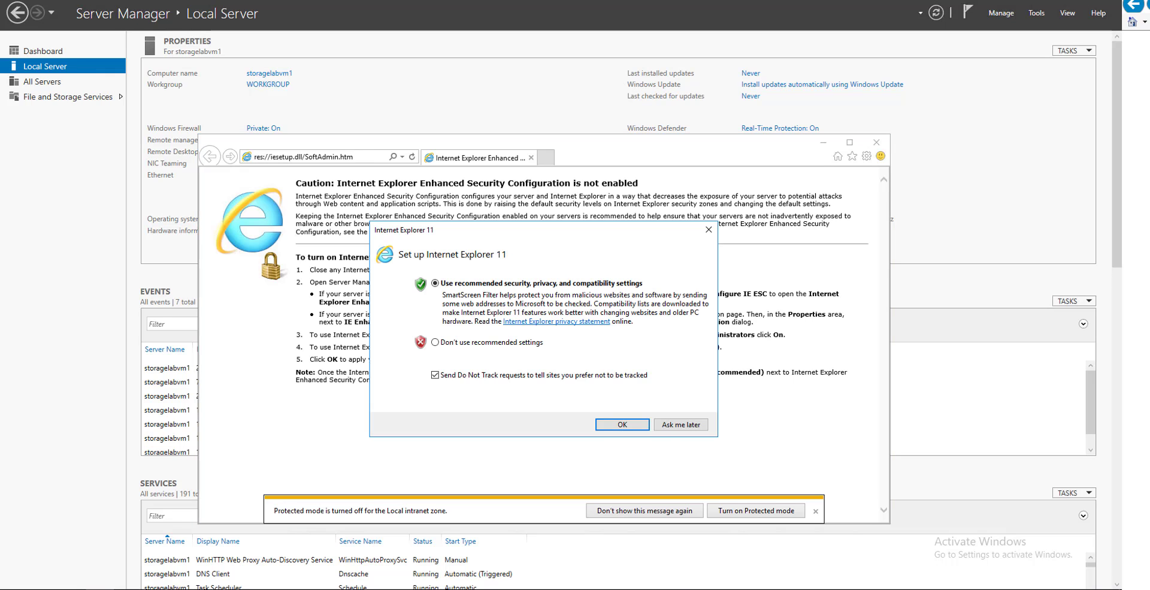
# Dismiss the Internet Explorer 11 setup, search the web for duckduckgo and open the DuckDuckGo site
pyautogui.click(709, 231)
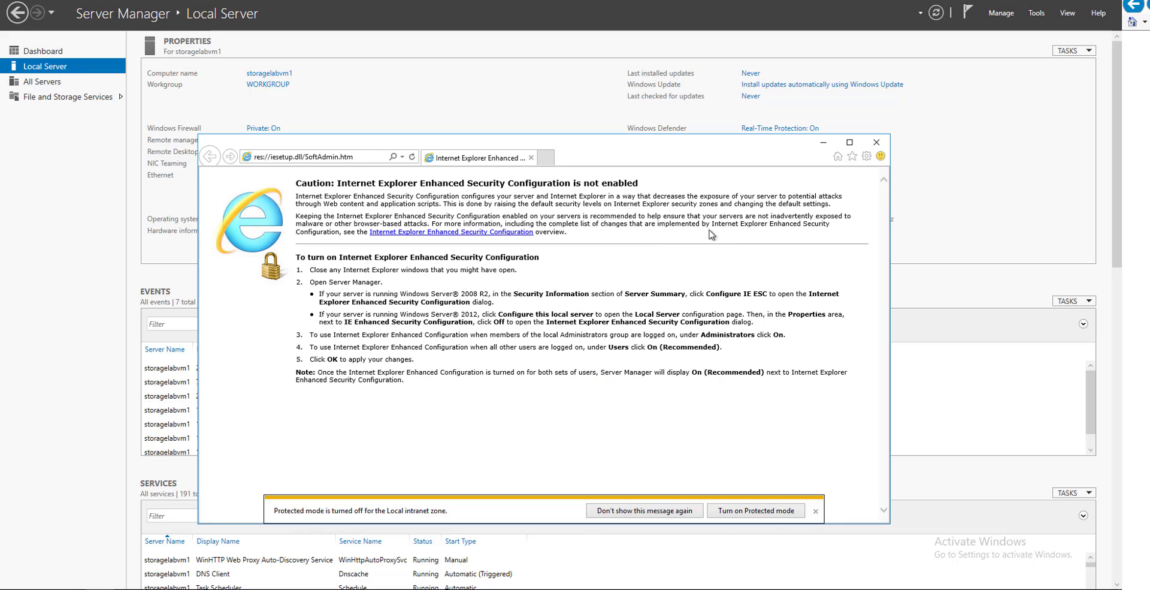
pyautogui.click(368, 161)
pyautogui.write('duc')
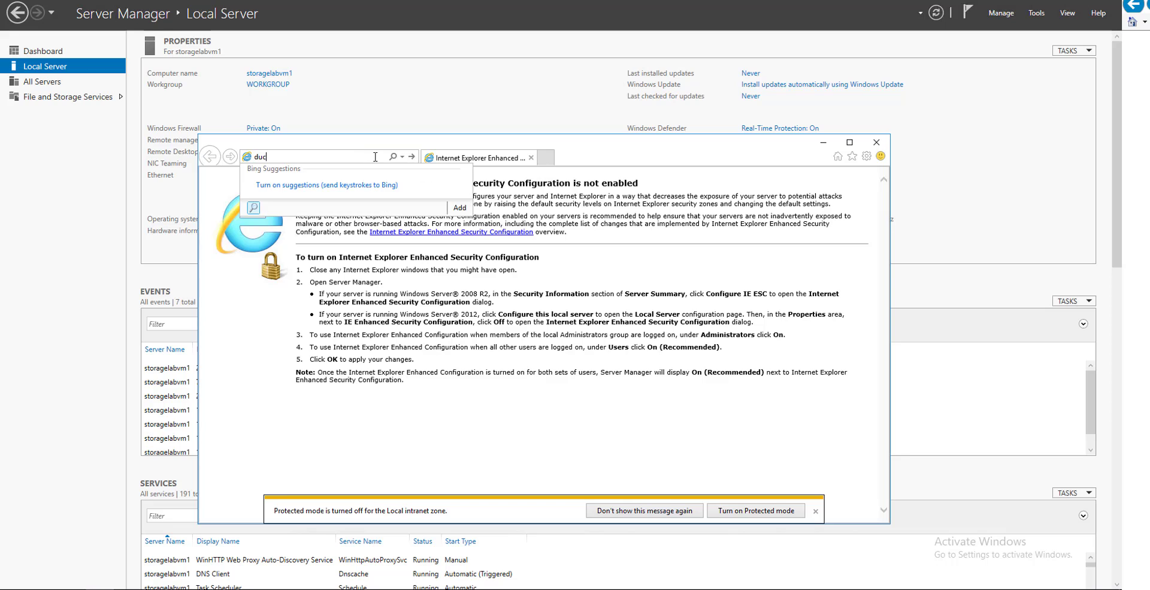
pyautogui.write('kduckgo')
pyautogui.press('Return')
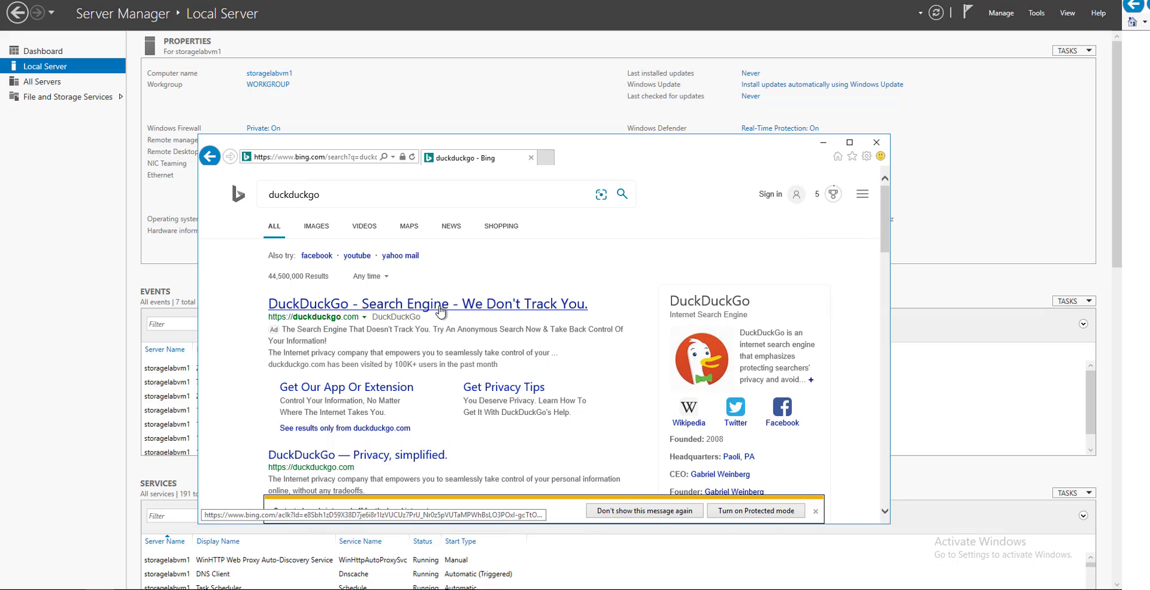
pyautogui.click(473, 305)
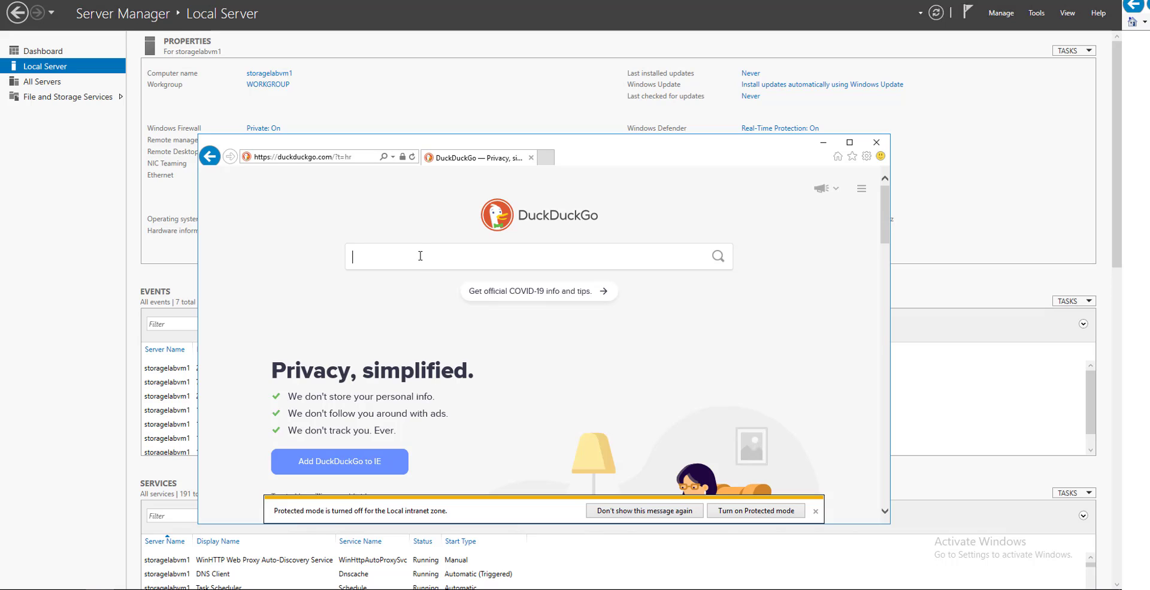
# Search DuckDuckGo for "azure file sync agent" and open Microsoft's official Azure File Sync Agent download page
pyautogui.write('azure fine')
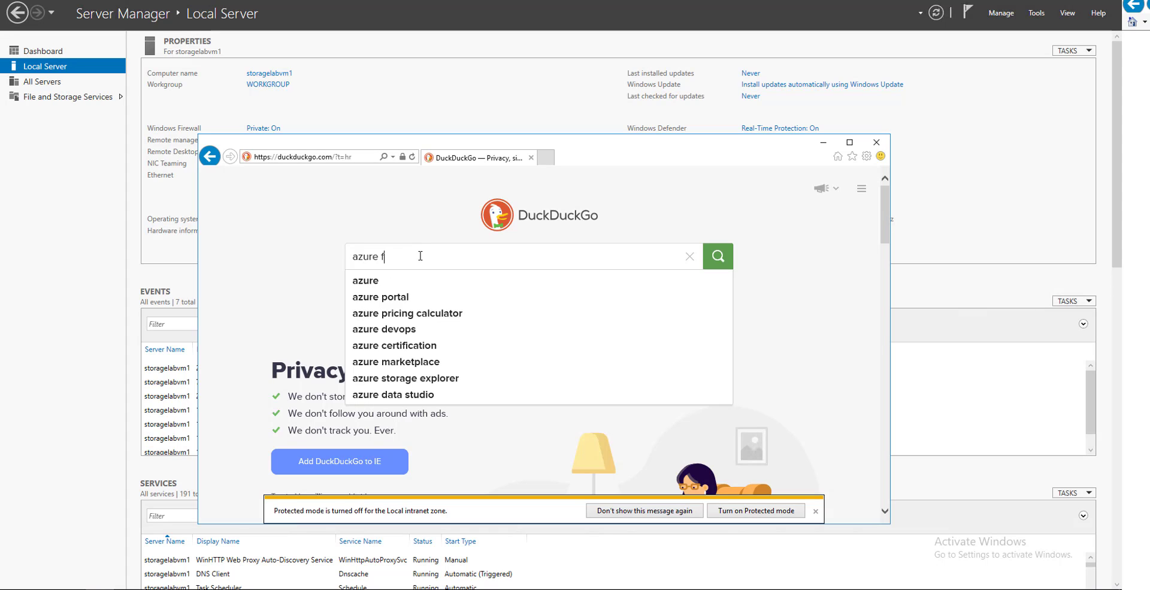
pyautogui.press('BackSpace')
pyautogui.press('BackSpace')
pyautogui.write('le')
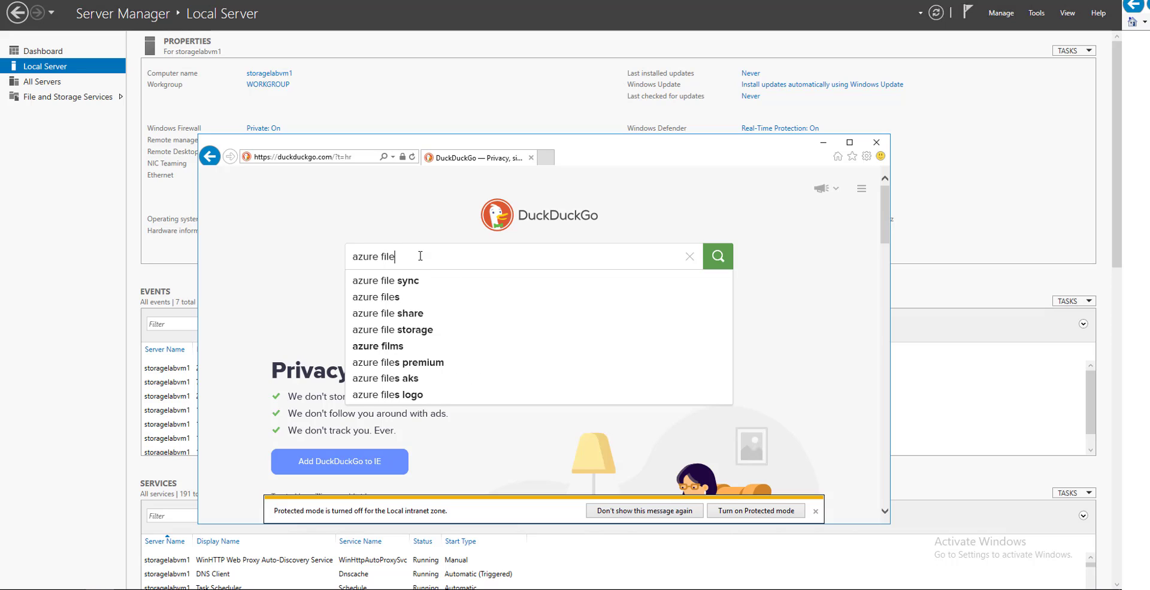
pyautogui.write(' sync agent')
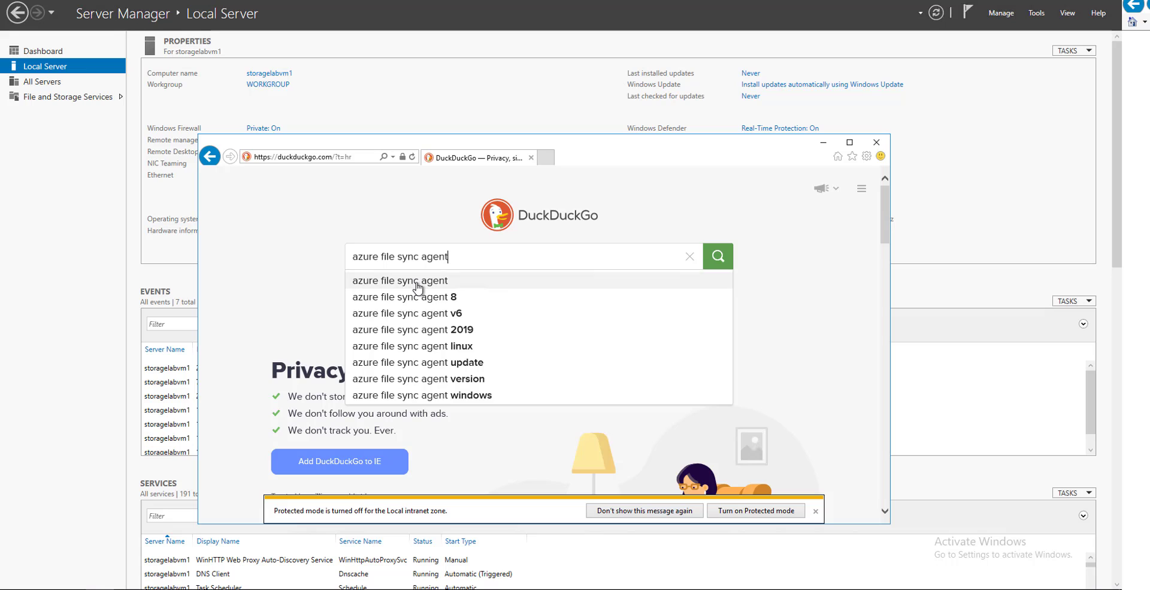
pyautogui.click(418, 285)
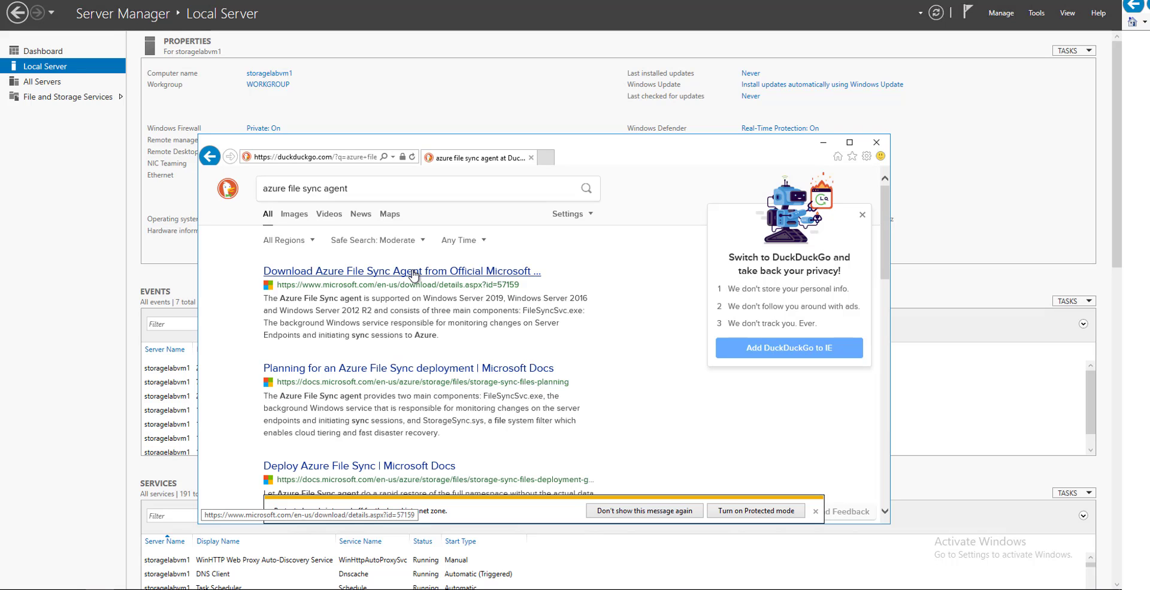
pyautogui.click(414, 274)
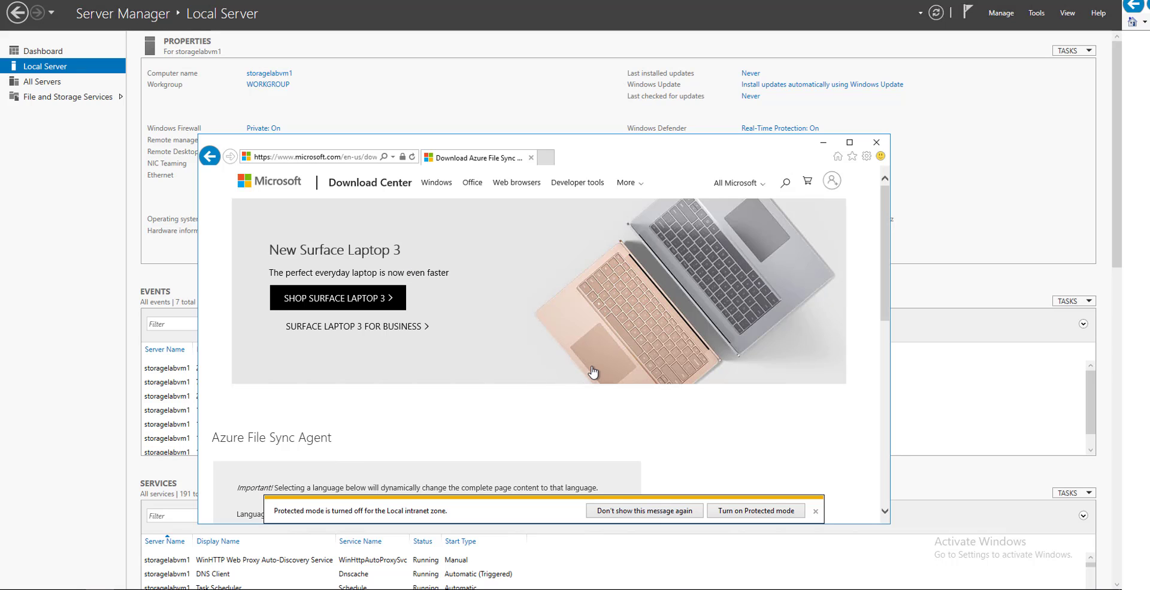
# Request the download of StorageSyncAgent_WS2016.msi from the Azure File Sync Agent page
pyautogui.scroll(-3, 594, 371)
pyautogui.scroll(-2, 593, 371)
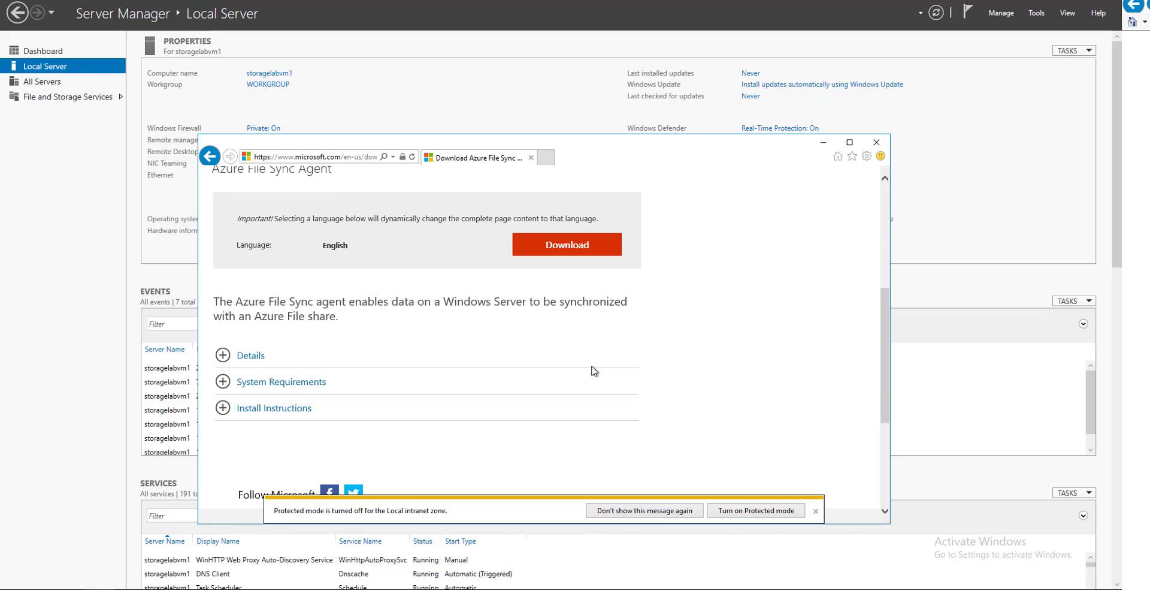
pyautogui.scroll(-2, 593, 370)
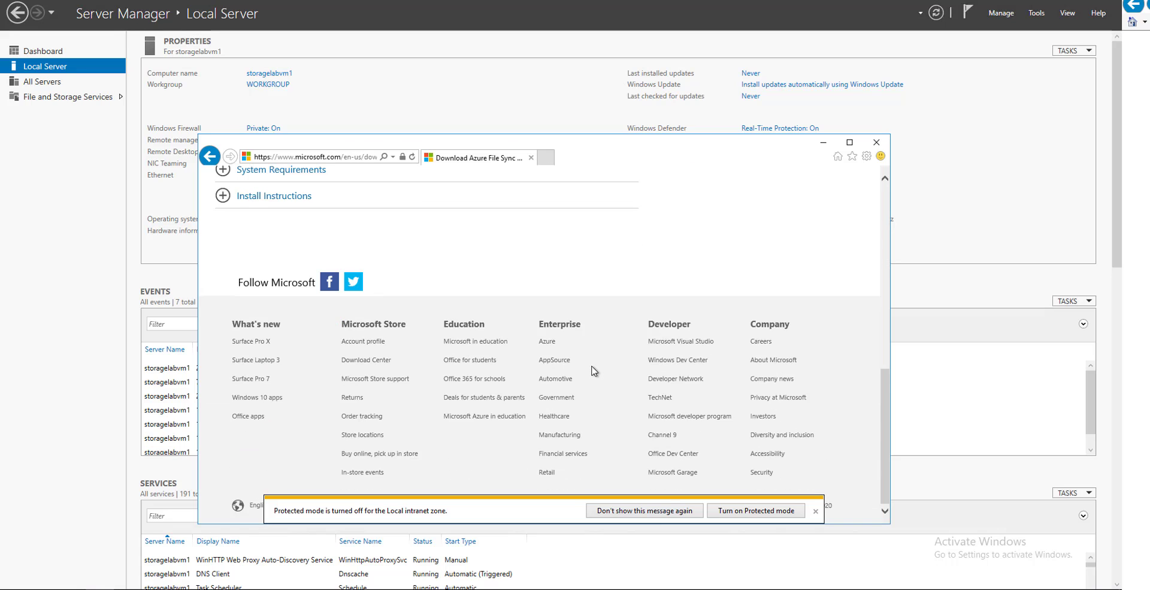
pyautogui.scroll(3, 593, 370)
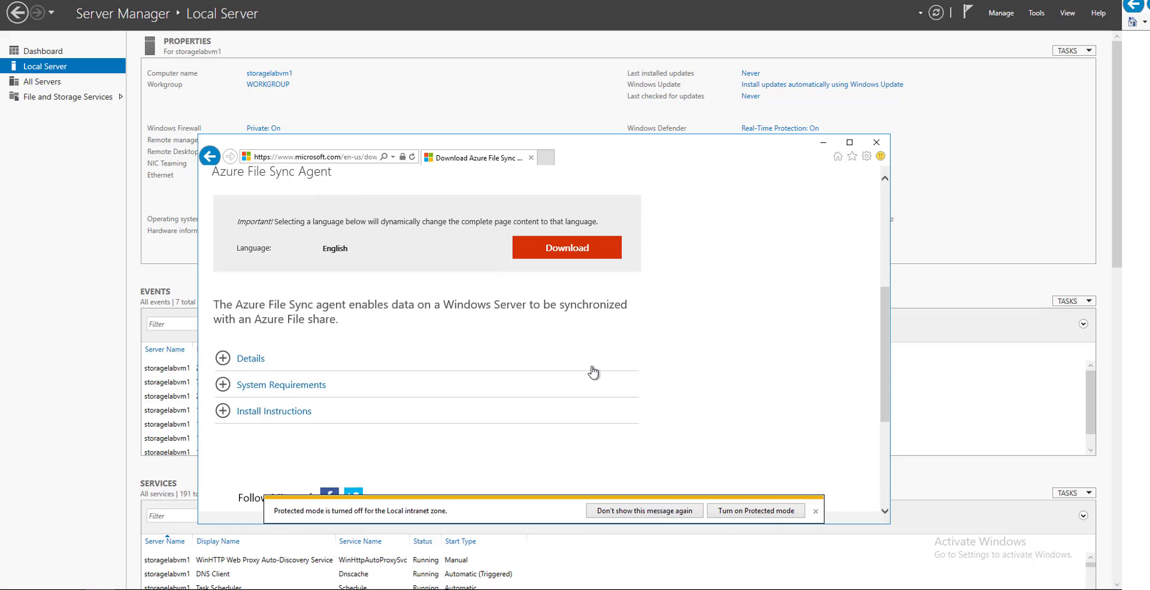
pyautogui.click(563, 255)
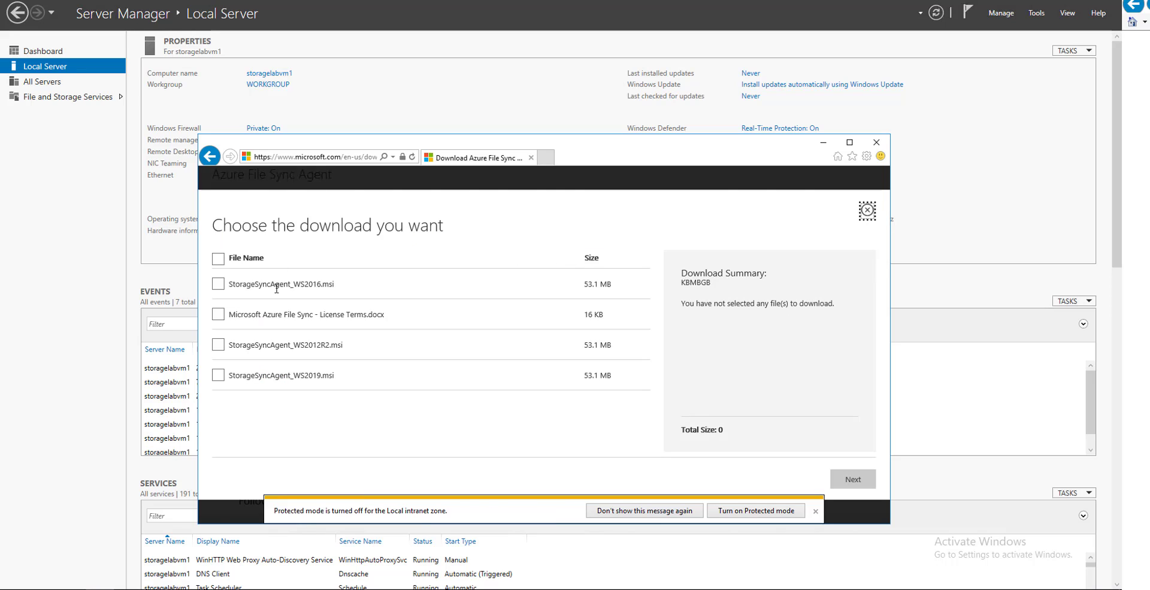
pyautogui.click(219, 283)
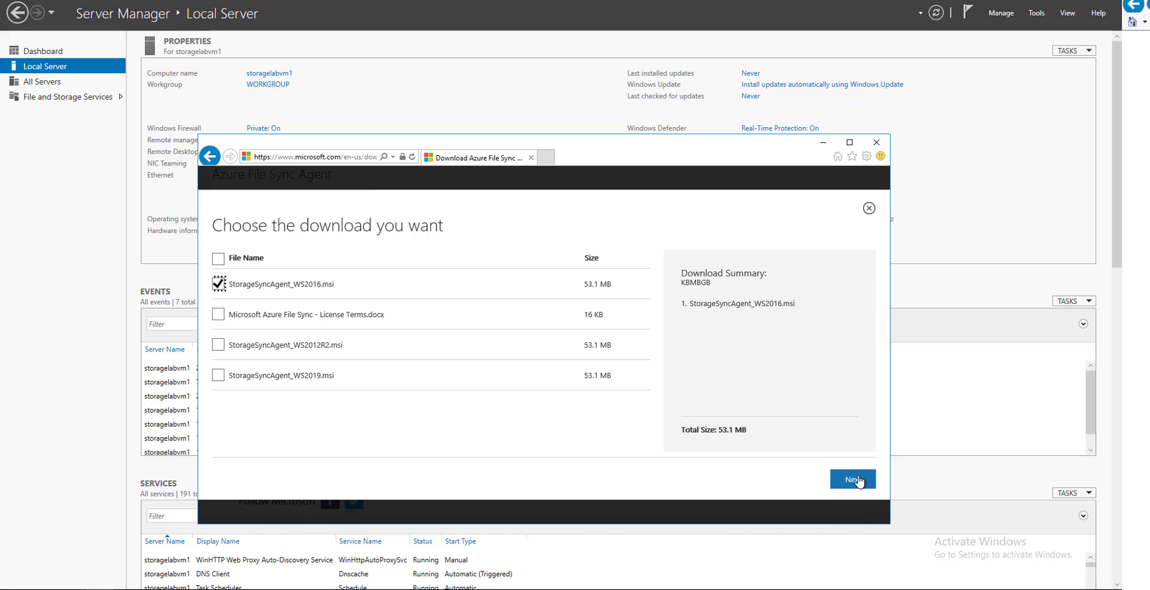
pyautogui.click(857, 479)
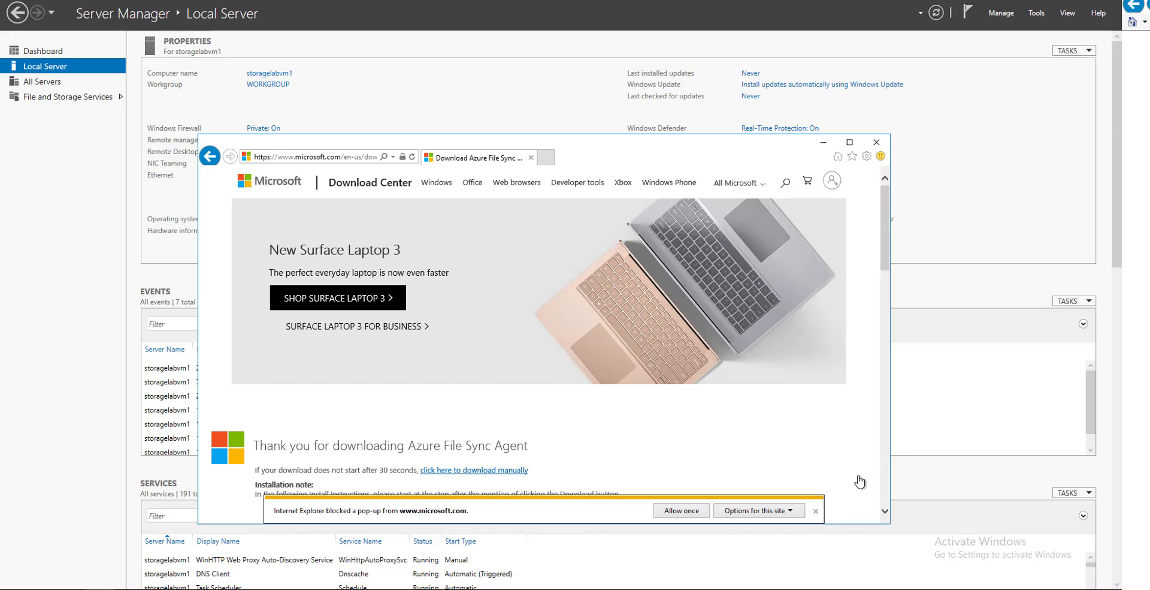
pyautogui.click(779, 506)
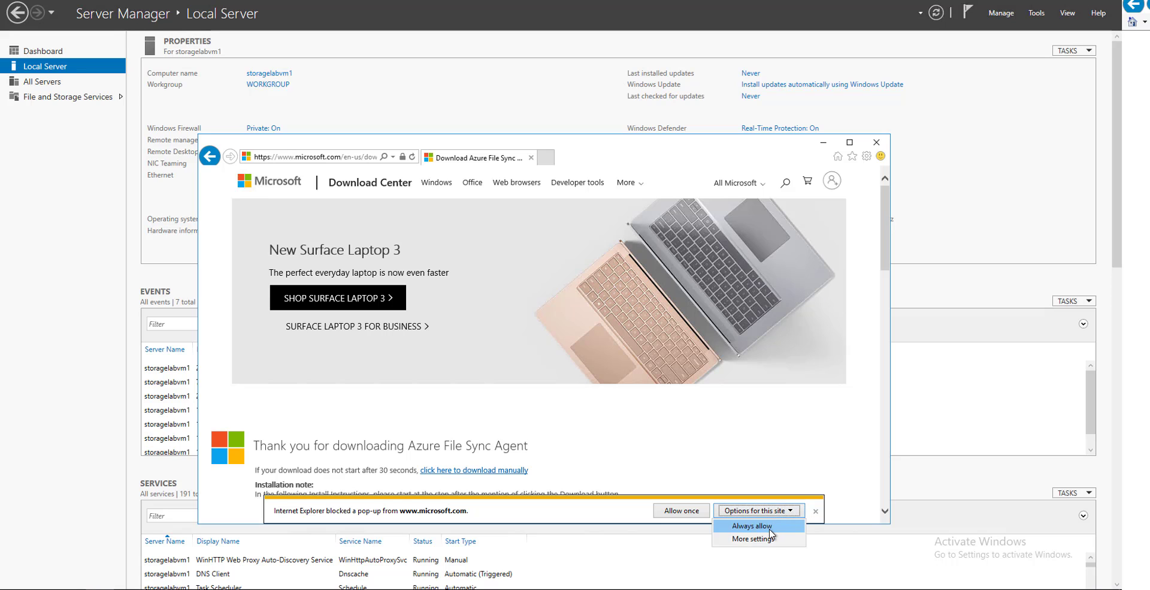
pyautogui.click(770, 527)
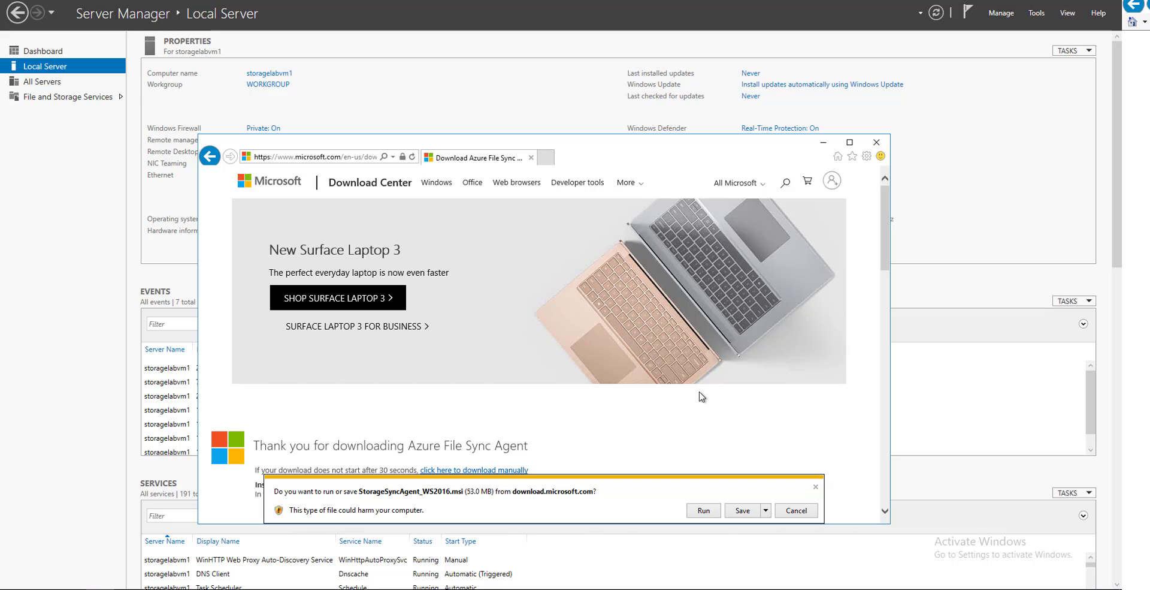
pyautogui.click(766, 510)
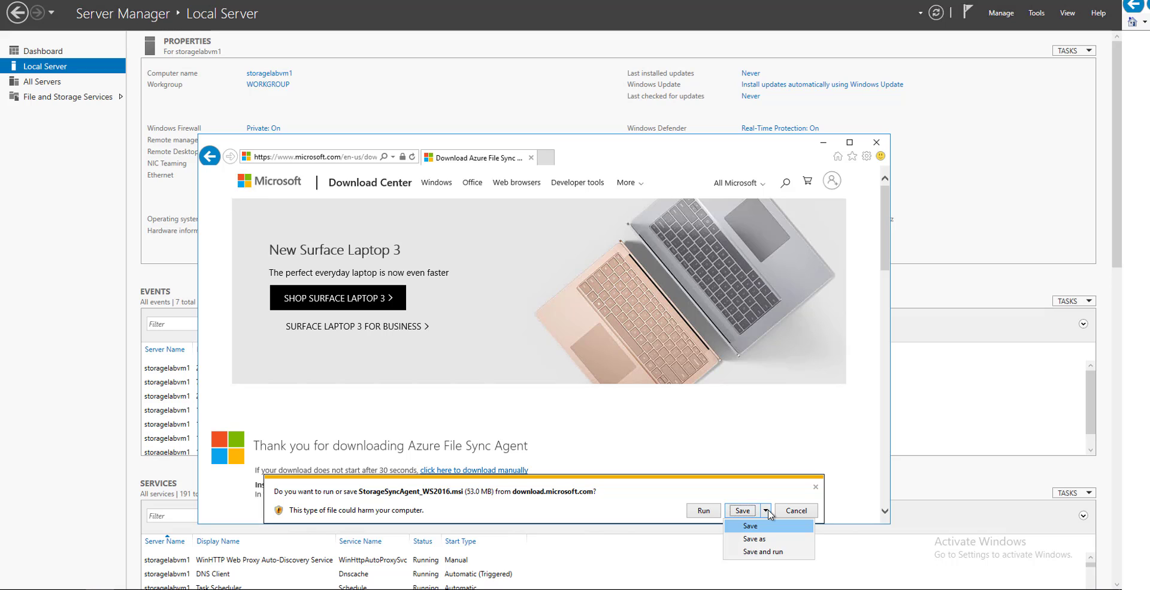
pyautogui.click(763, 541)
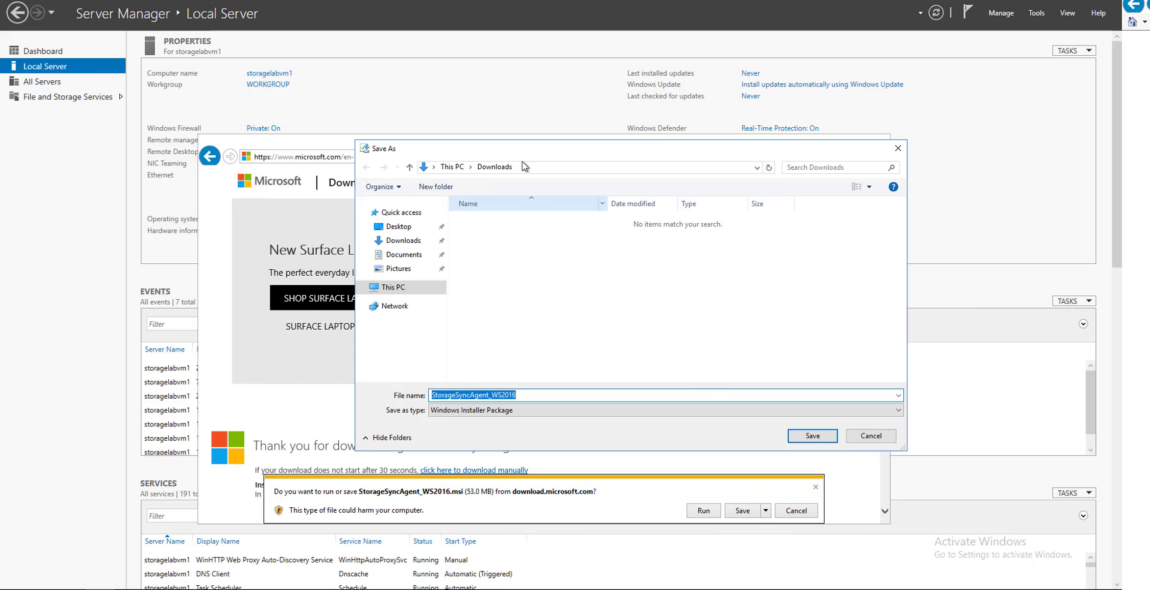
pyautogui.click(813, 435)
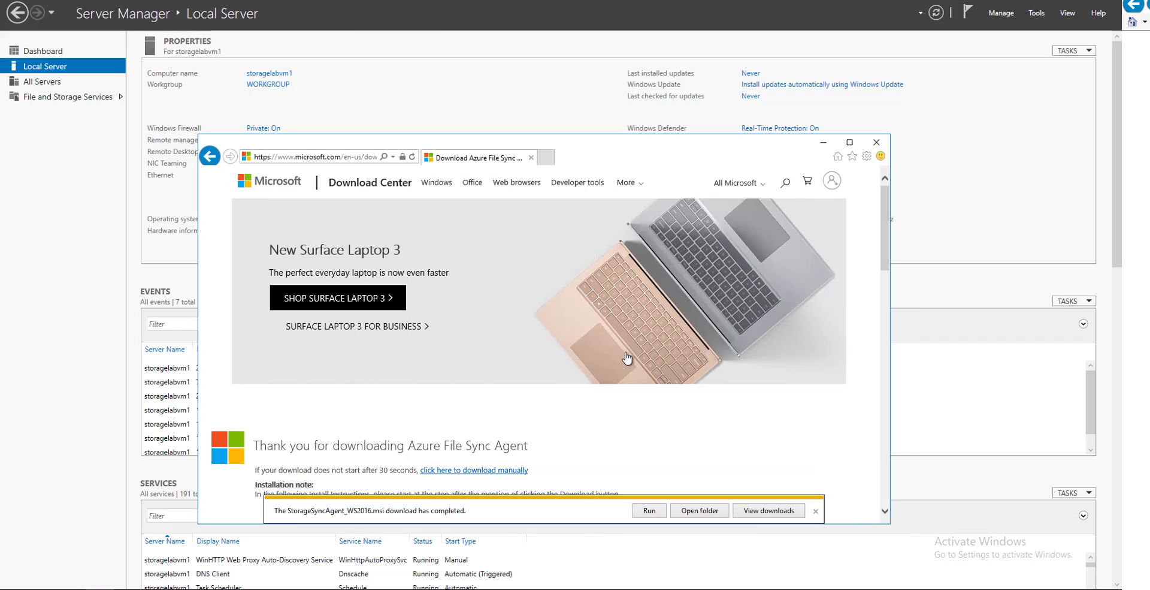
# Run the downloaded Storage Sync Agent installer and accept the terms in the License Agreement
pyautogui.click(650, 510)
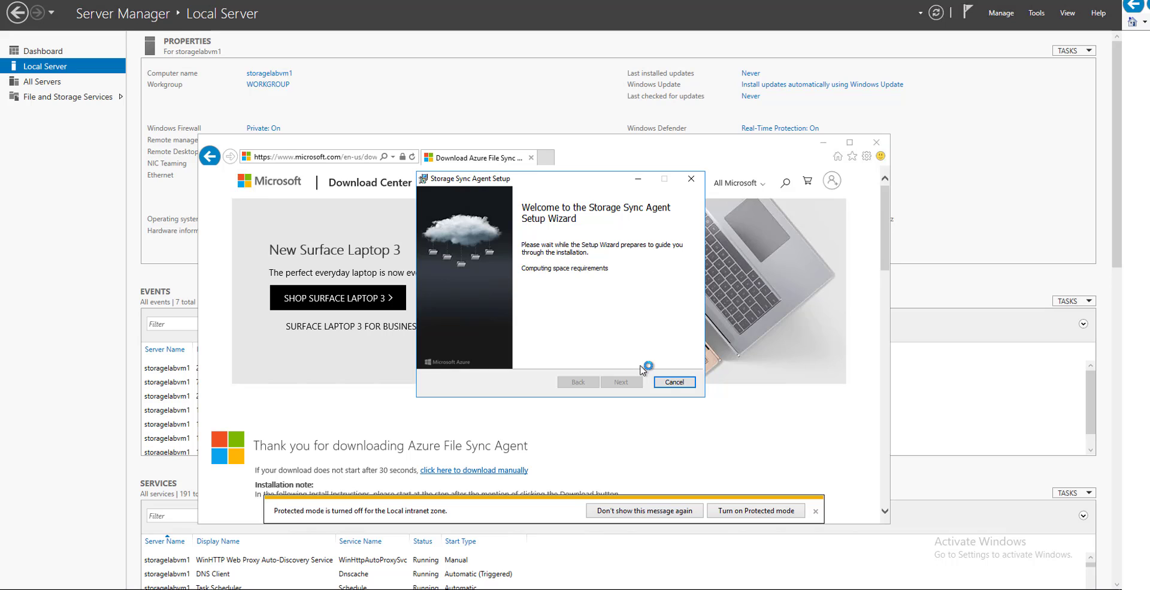
pyautogui.click(622, 382)
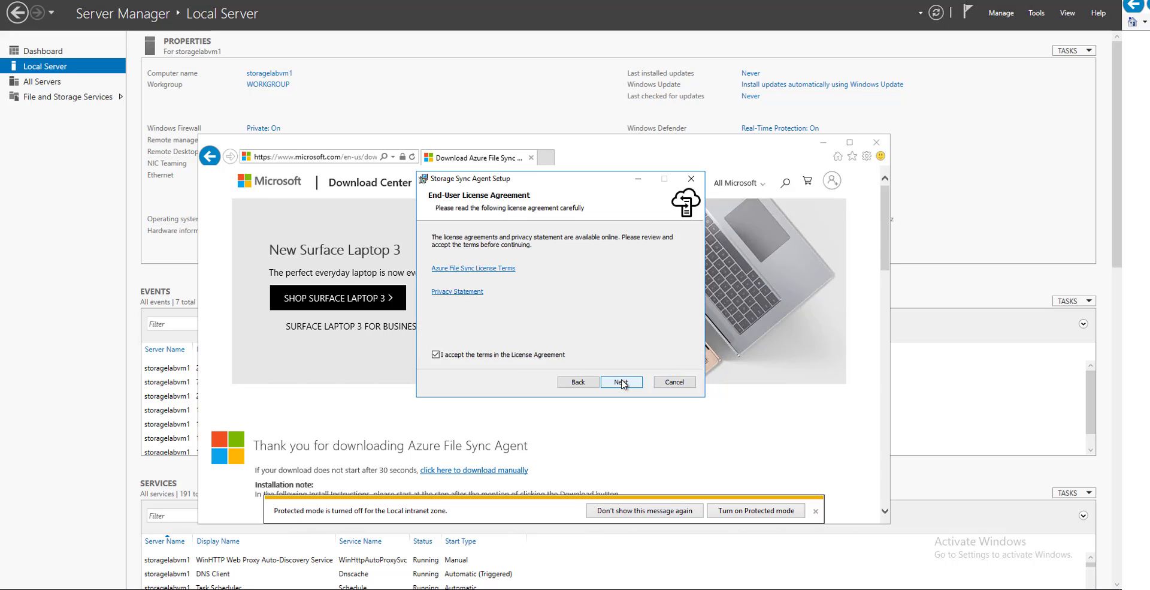
pyautogui.click(521, 355)
pyautogui.click(624, 379)
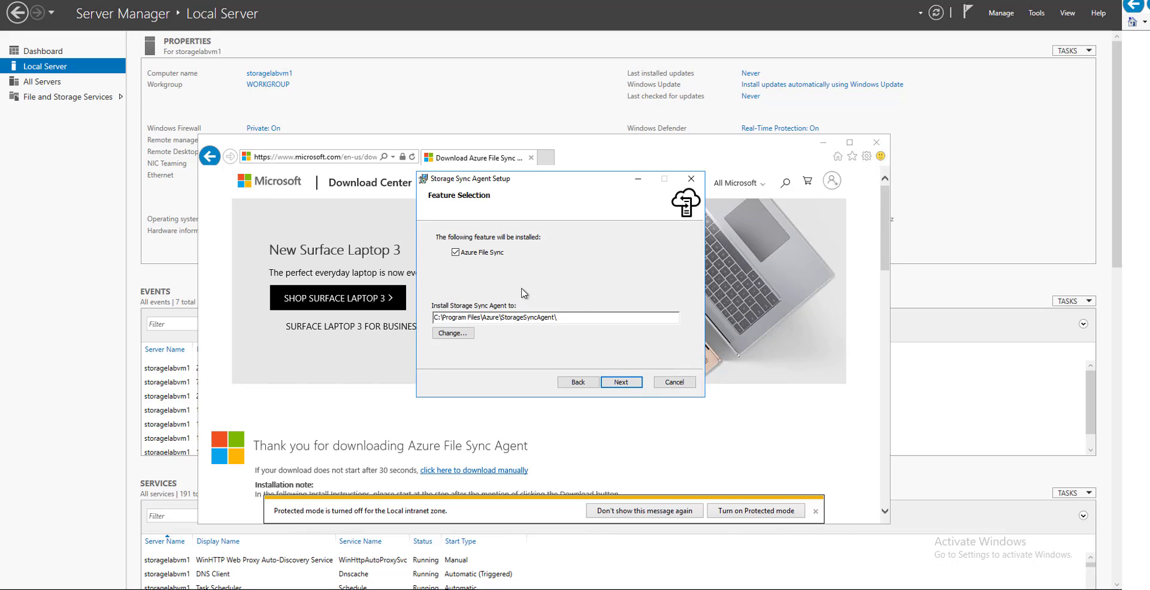
# Install Azure File Sync in the default folder with the server's existing proxy settings and Microsoft Update, and finish the setup wizard
pyautogui.click(623, 382)
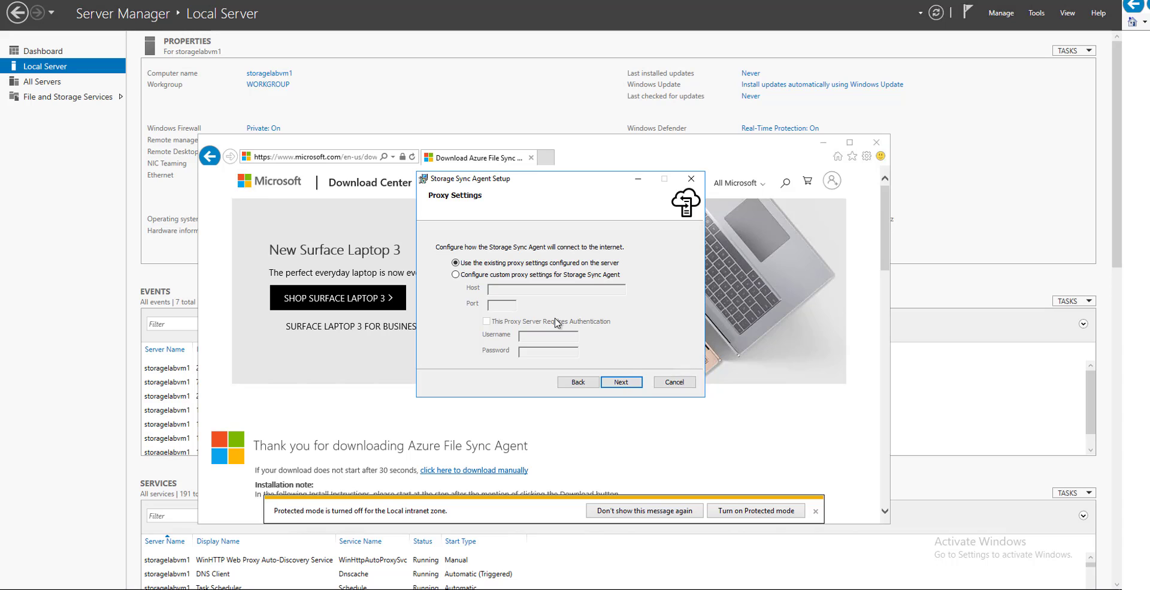
pyautogui.click(626, 384)
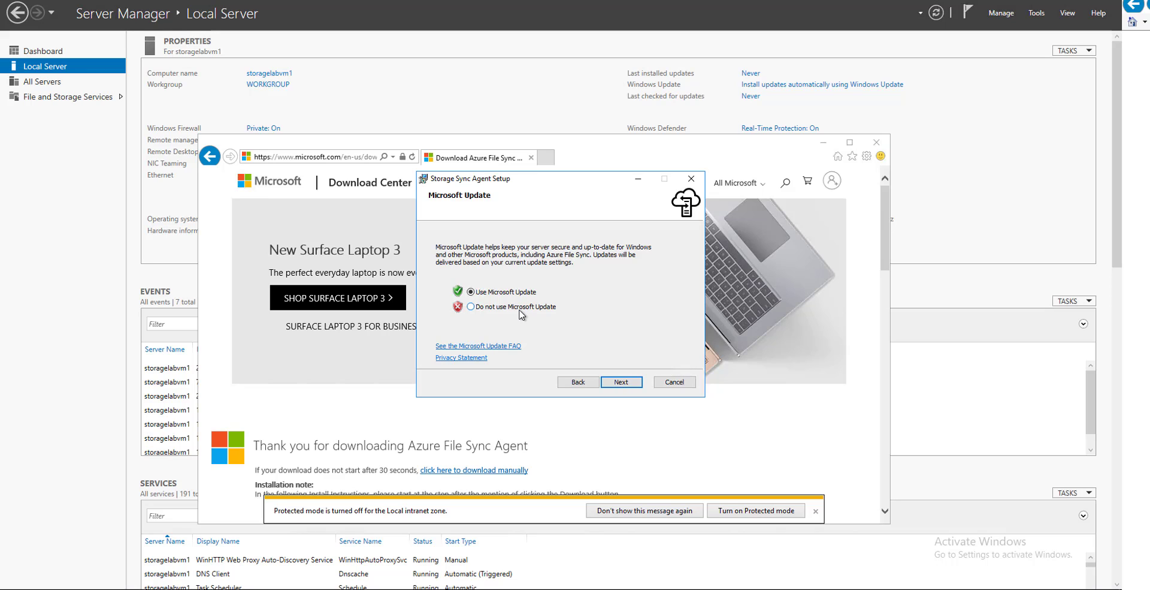
pyautogui.click(630, 383)
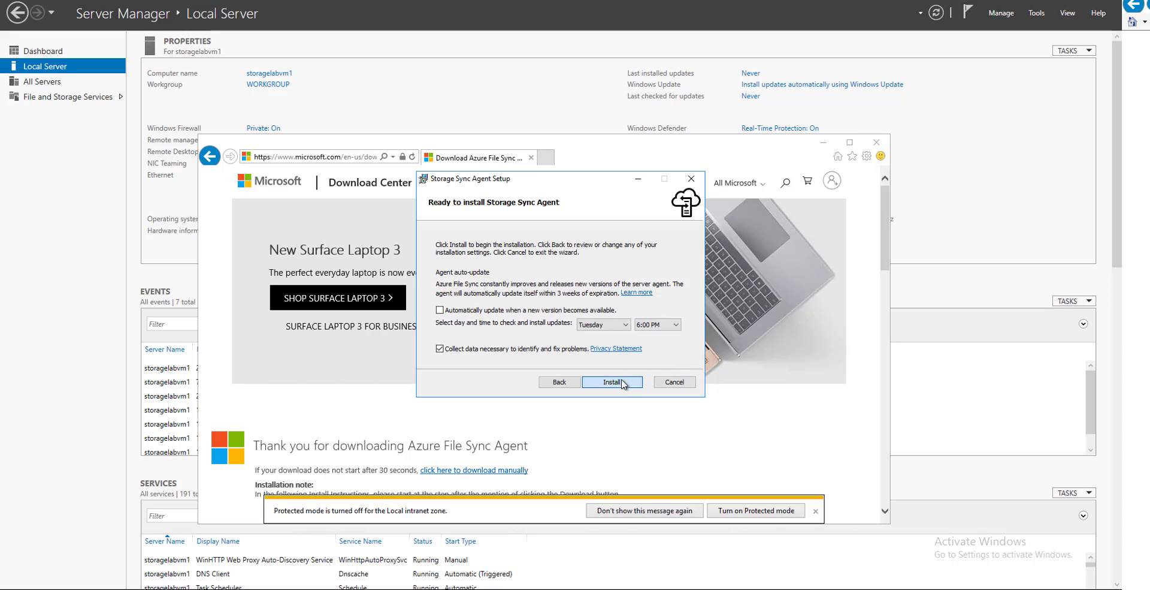
pyautogui.click(624, 383)
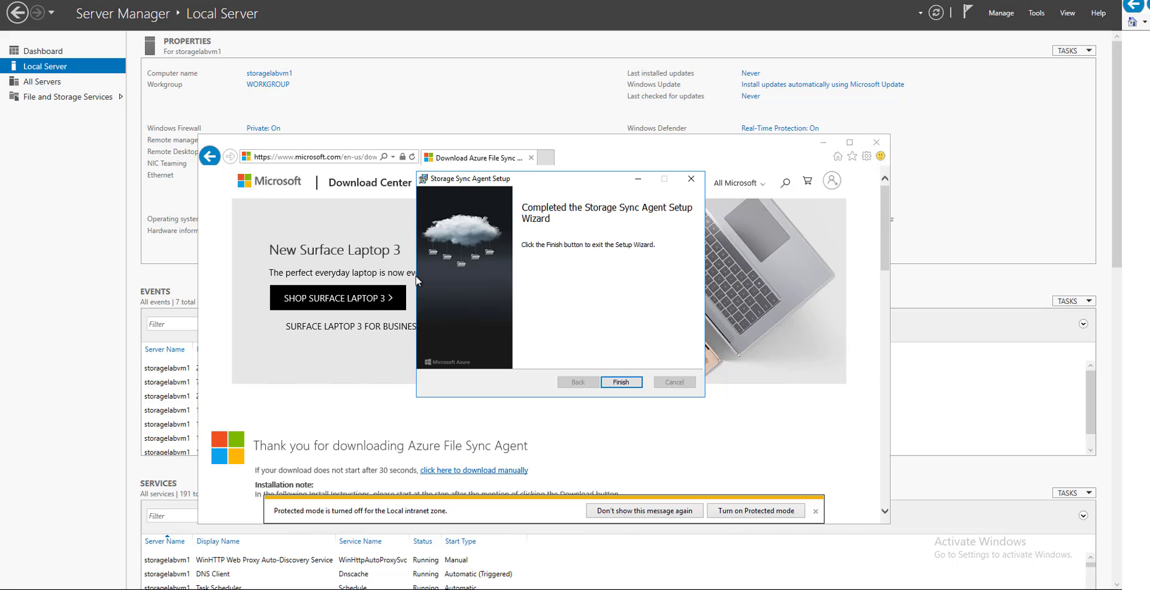
pyautogui.click(623, 382)
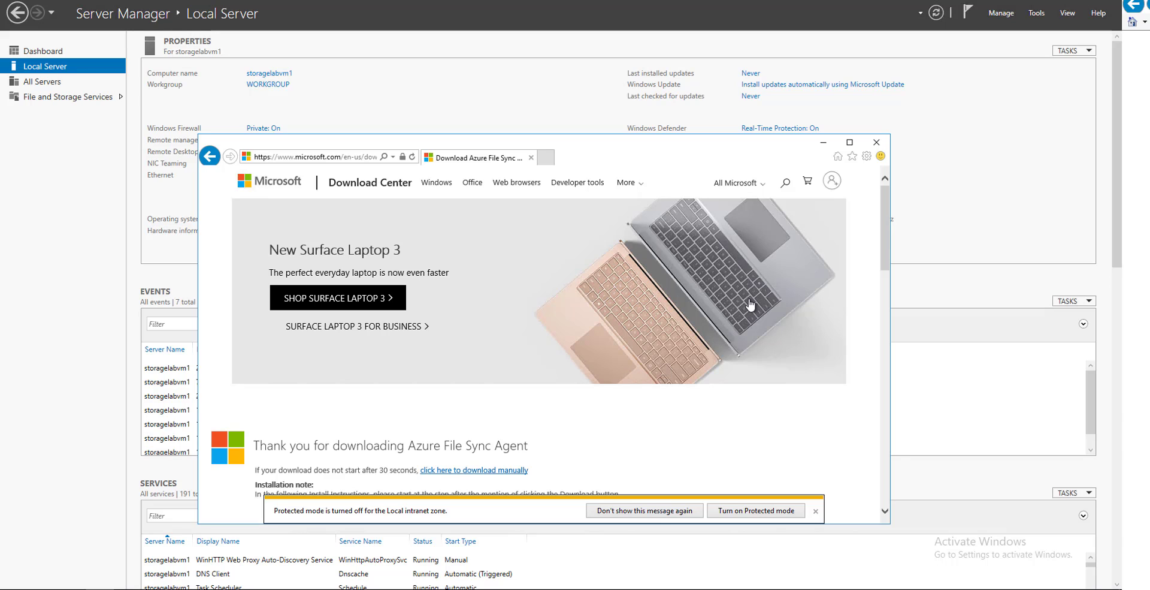
# Minimize the browser, close the Agent Update notice and keep Azure Public Cloud as the Azure Environment for server registration
pyautogui.click(823, 144)
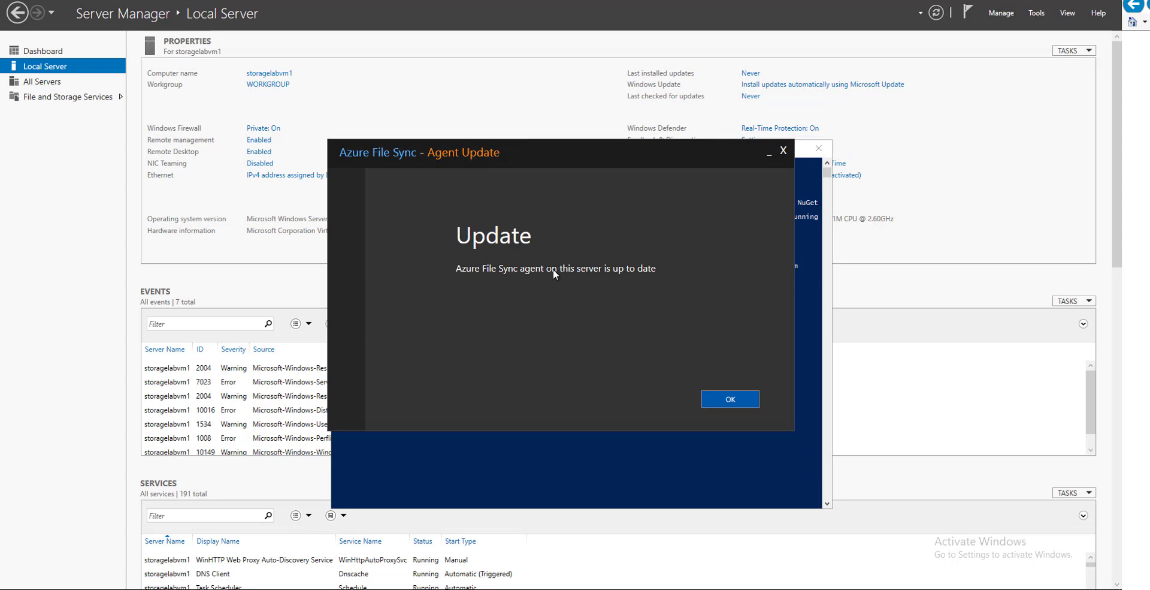
pyautogui.click(730, 400)
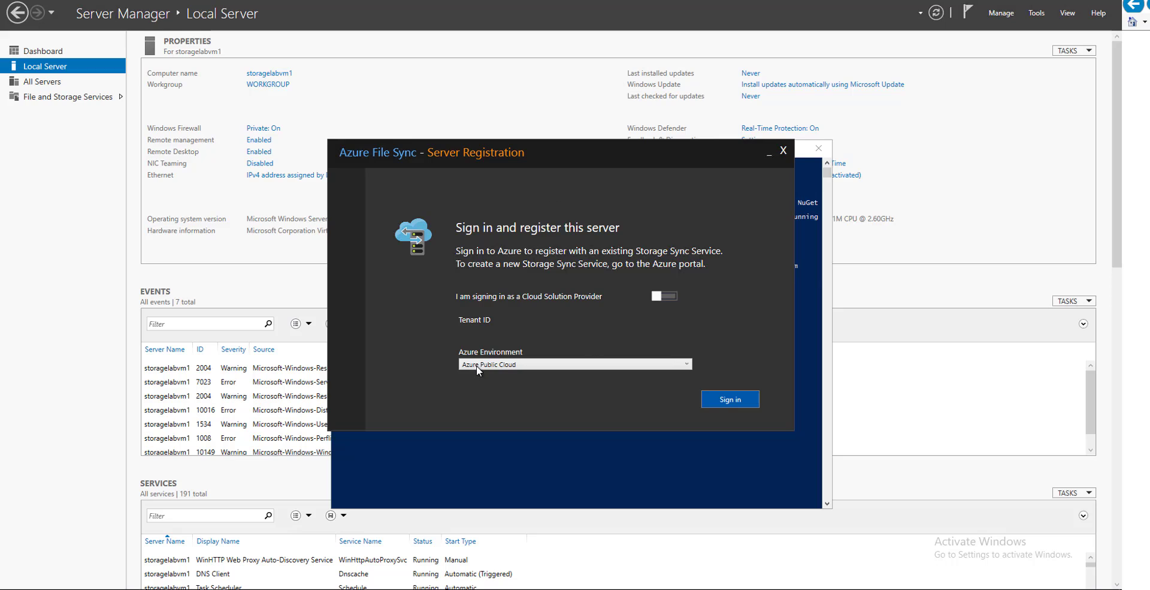
pyautogui.click(675, 368)
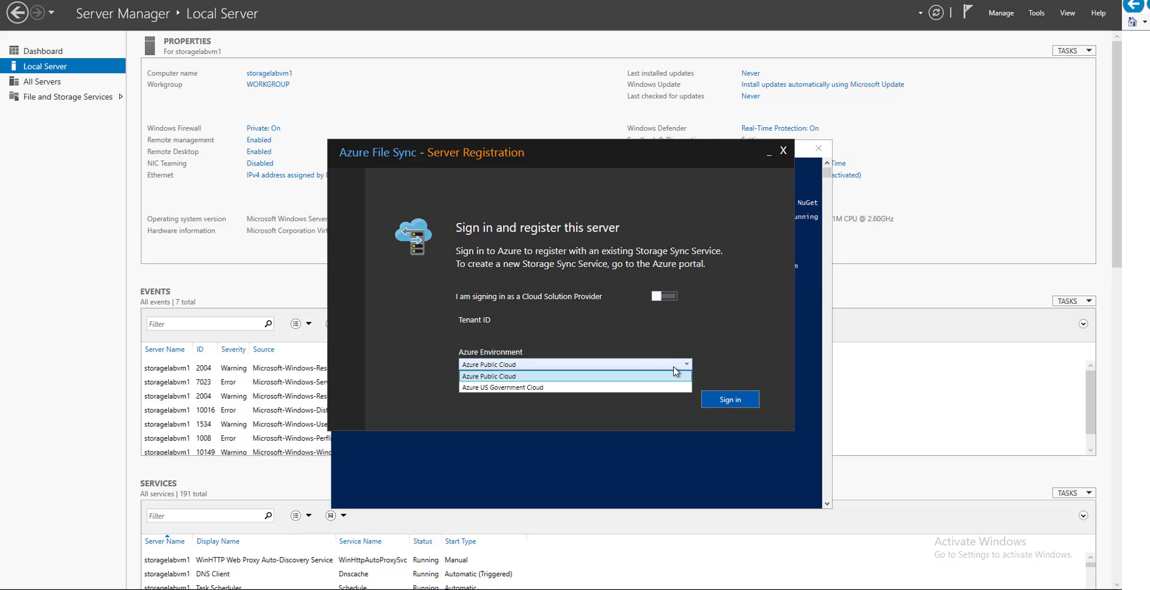
pyautogui.click(675, 370)
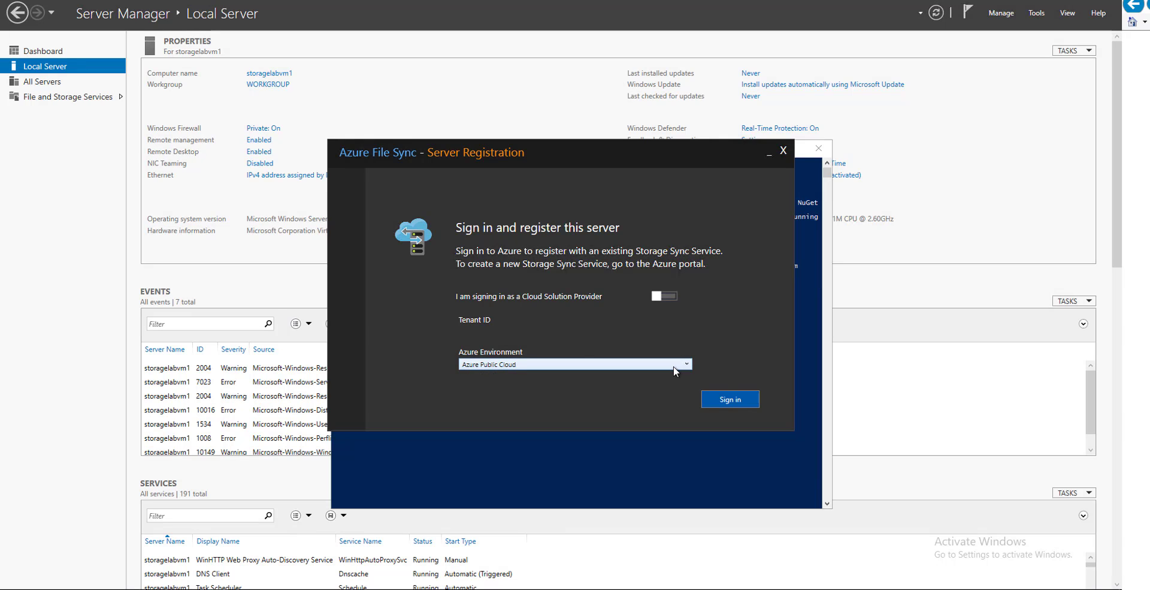
# Sign in and register the server using the Visual Studio Enterprise subscription, the storage-rg resource group and the afsspeed Storage Sync Service
pyautogui.click(729, 400)
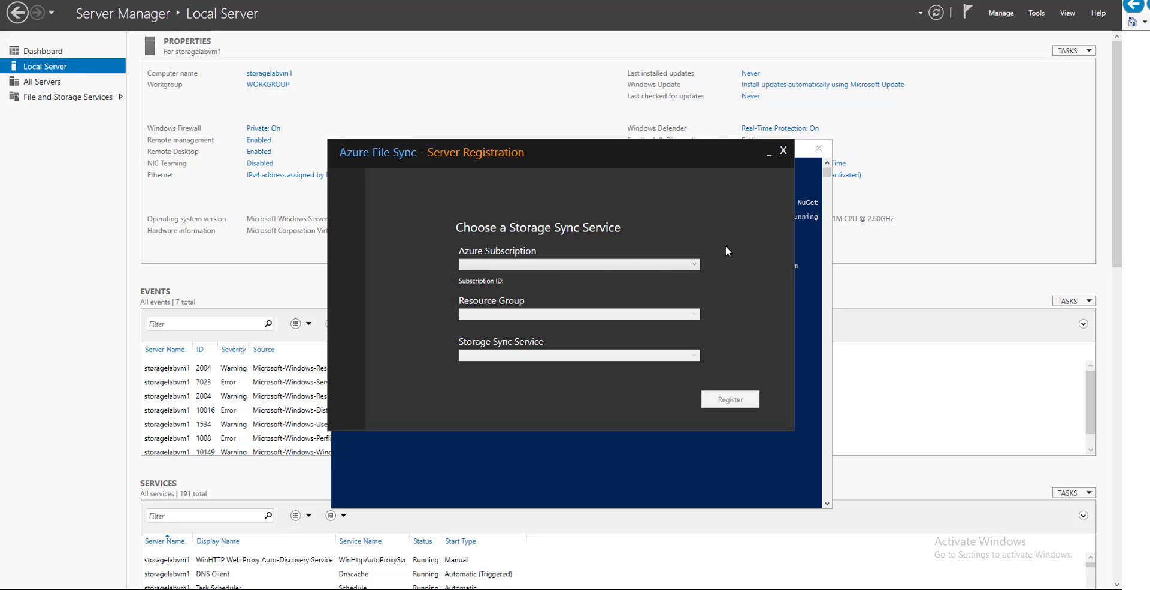
pyautogui.click(694, 266)
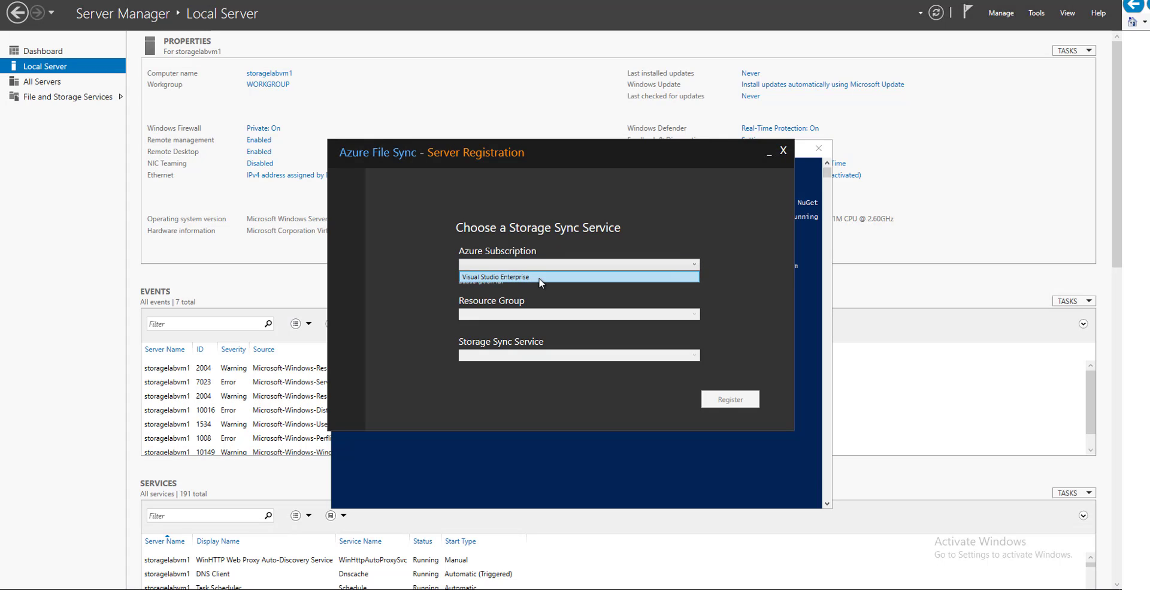
pyautogui.click(540, 279)
pyautogui.click(691, 314)
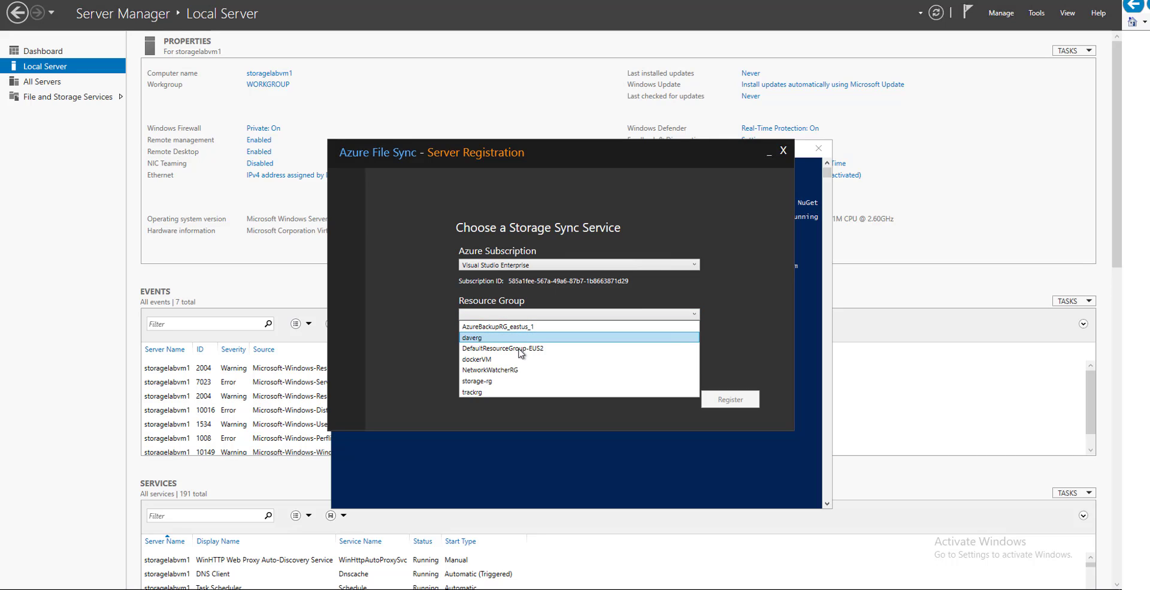
pyautogui.click(526, 381)
pyautogui.click(574, 355)
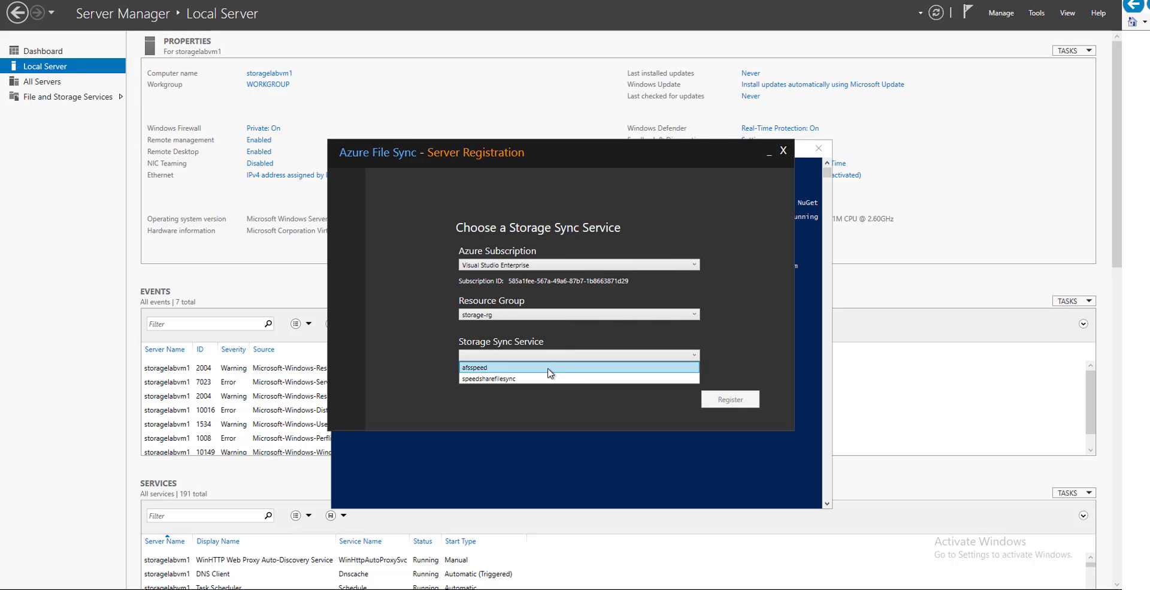
pyautogui.click(548, 368)
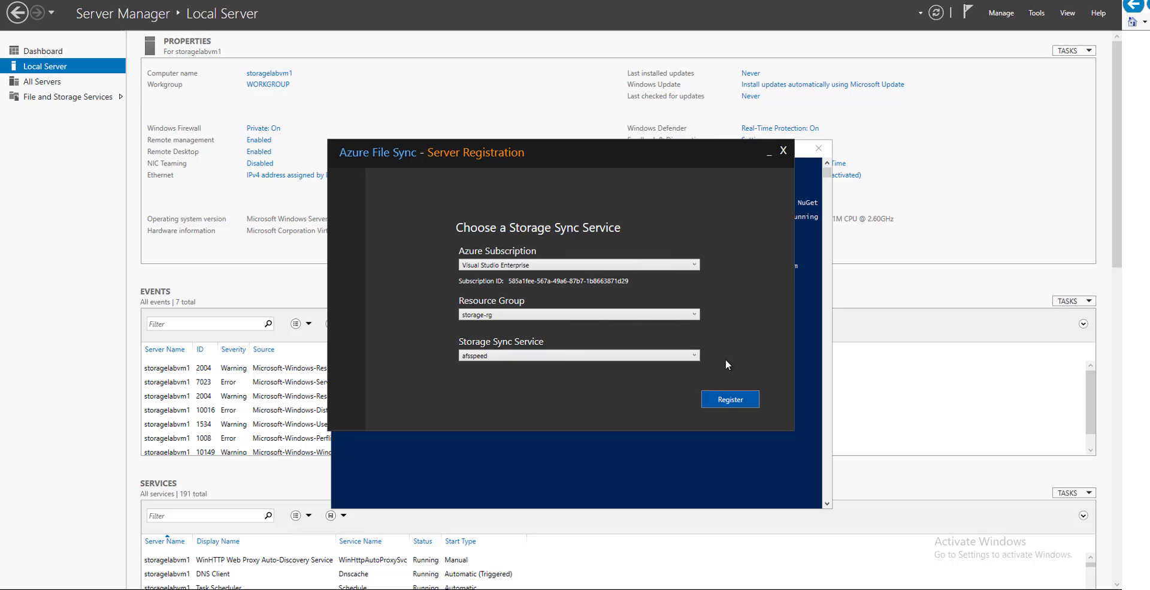
pyautogui.click(731, 404)
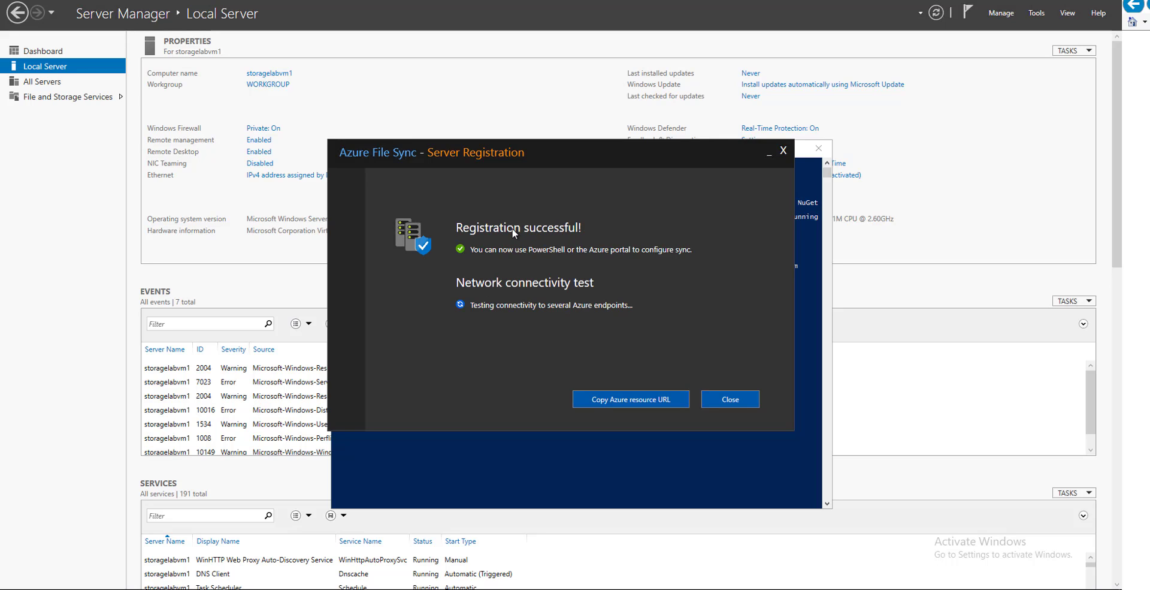
# Copy the Azure resource URL, review the network connectivity test report and close the server registration
pyautogui.click(640, 400)
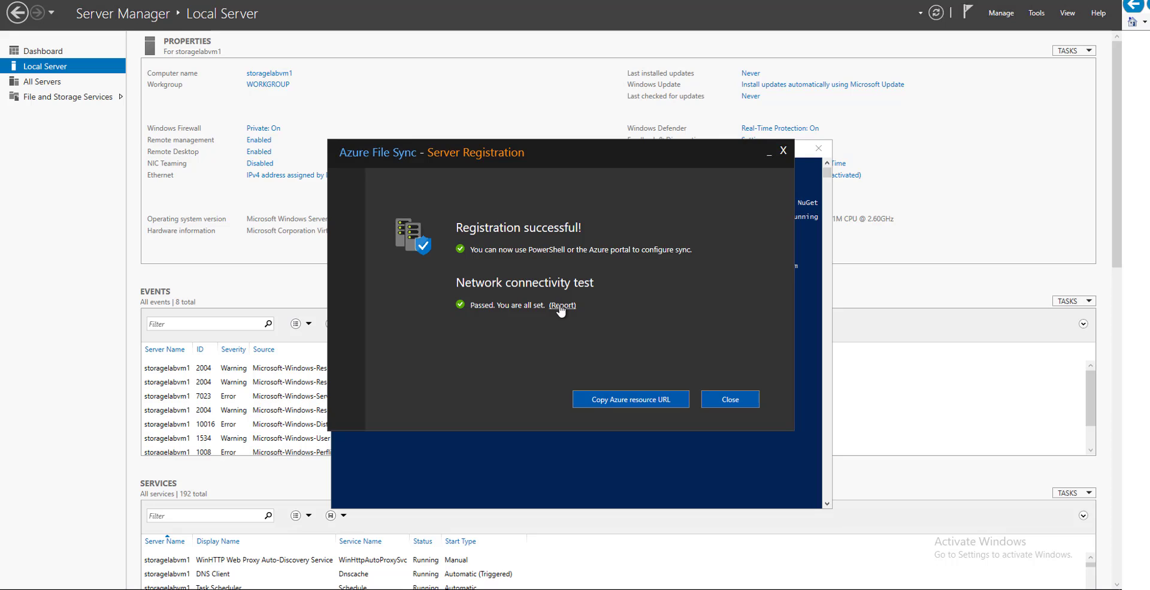
pyautogui.click(562, 305)
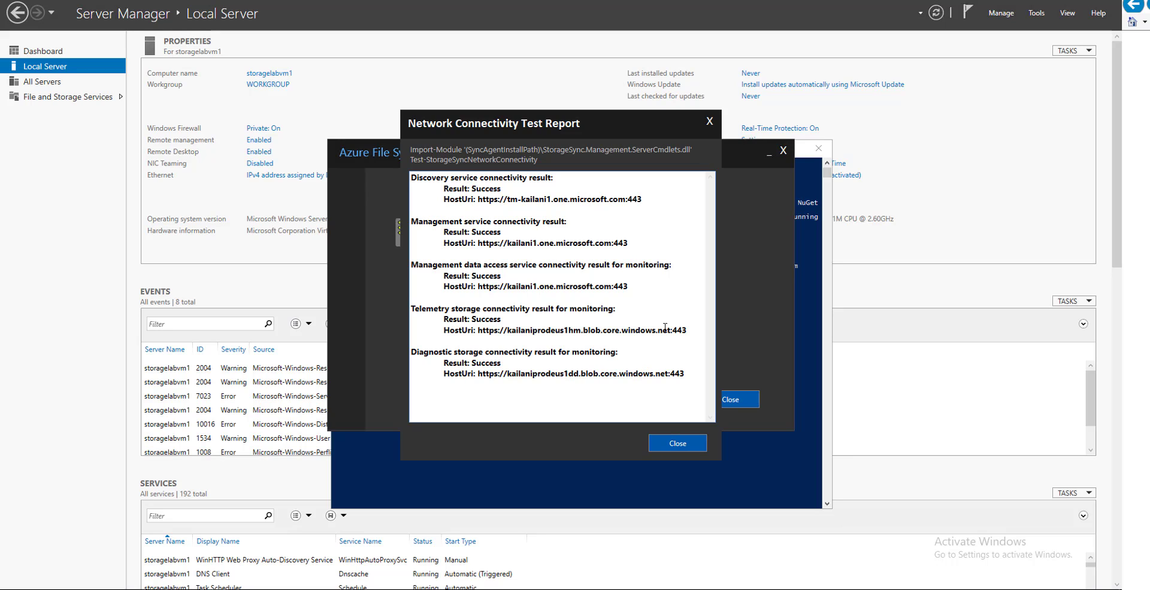
pyautogui.click(710, 121)
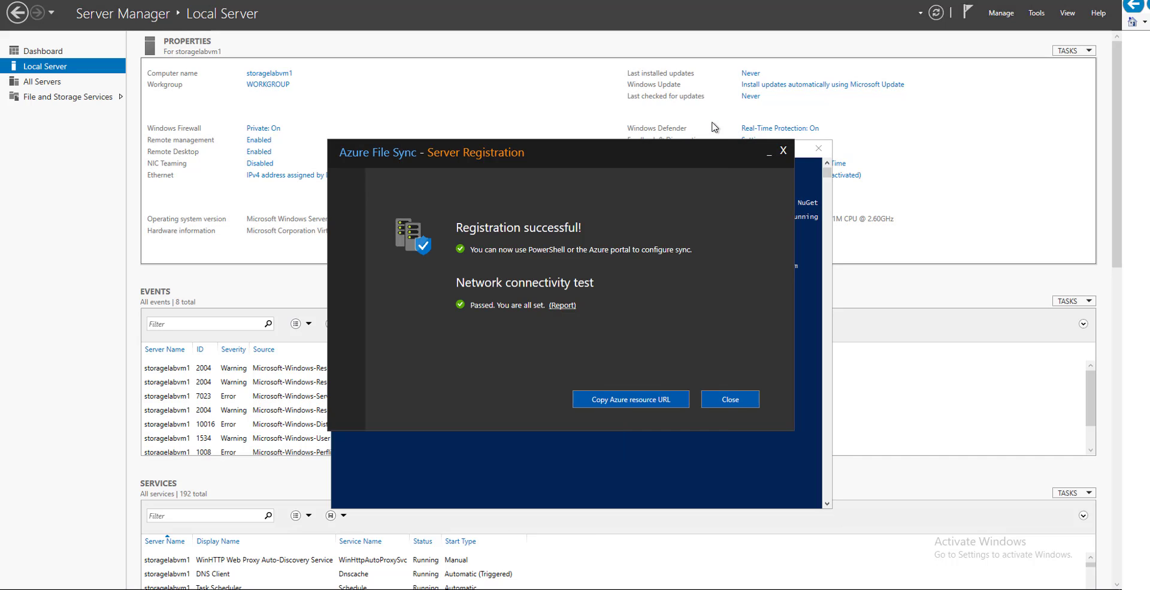
pyautogui.click(735, 402)
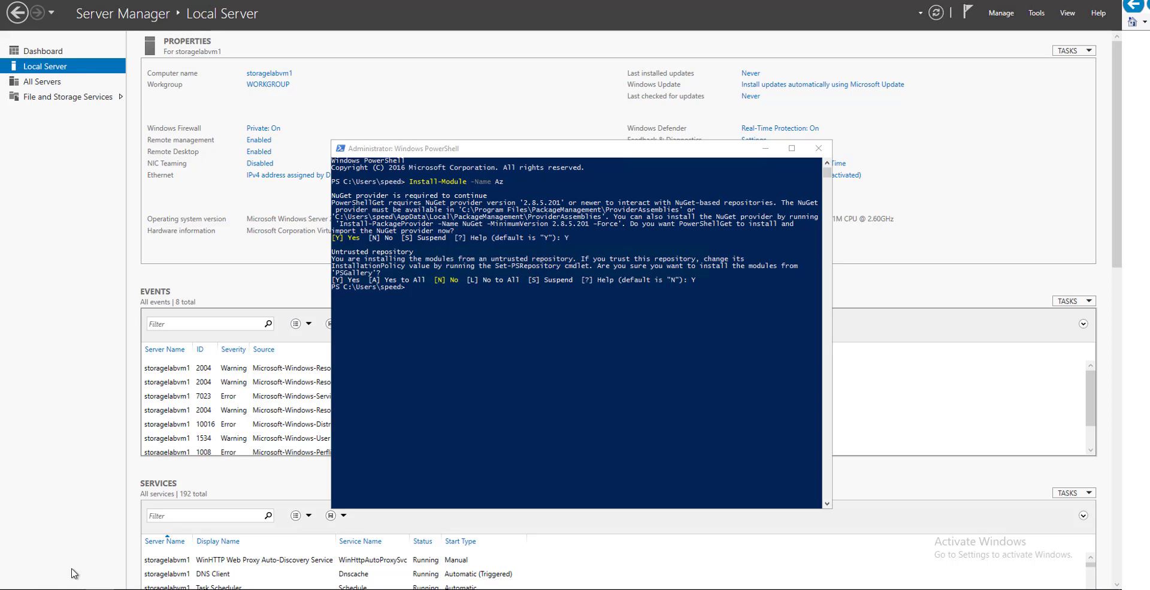
# Disconnect from the remote session, minimize the Downloads and Paint windows, and open the deployed afsspeed resource in the Azure portal
pyautogui.press('super+x')
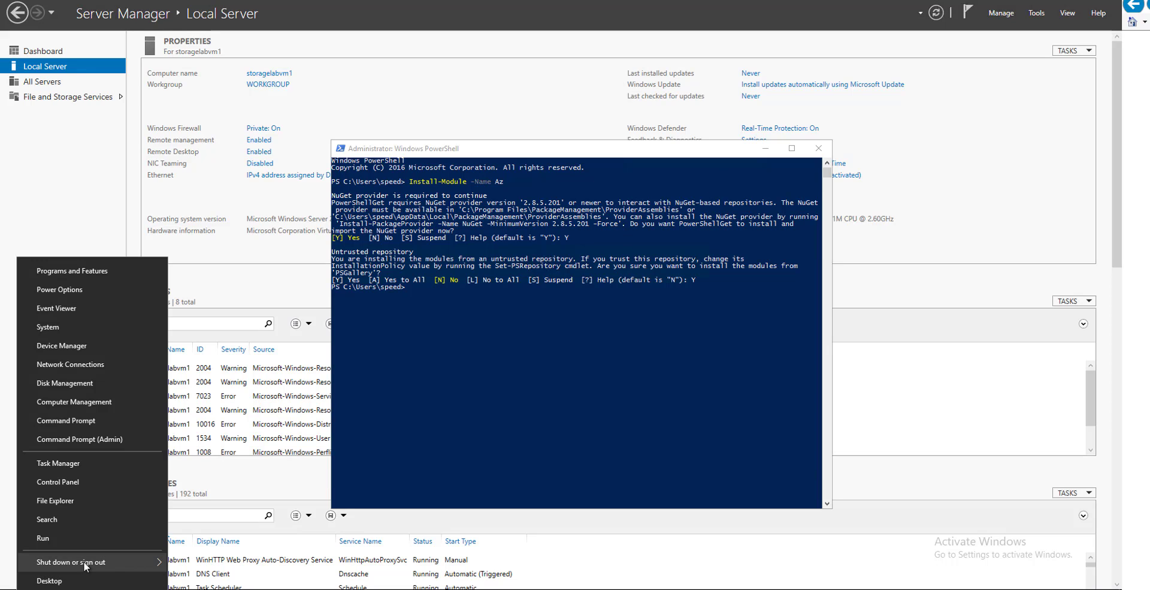
pyautogui.moveTo(84, 561)
pyautogui.click(226, 503)
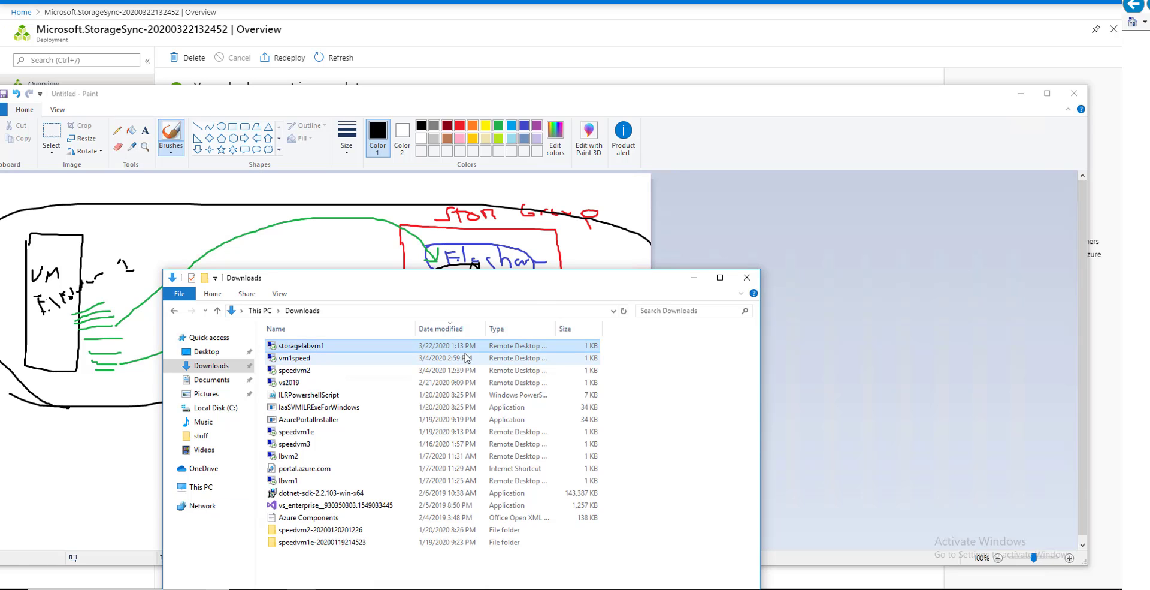
pyautogui.click(693, 278)
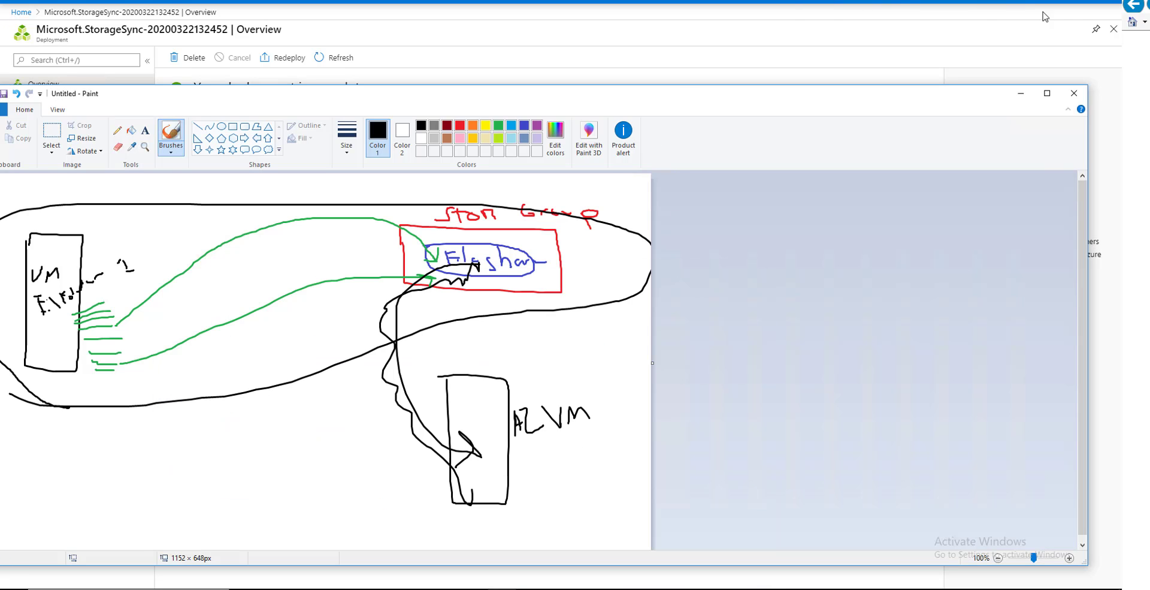
pyautogui.click(1024, 97)
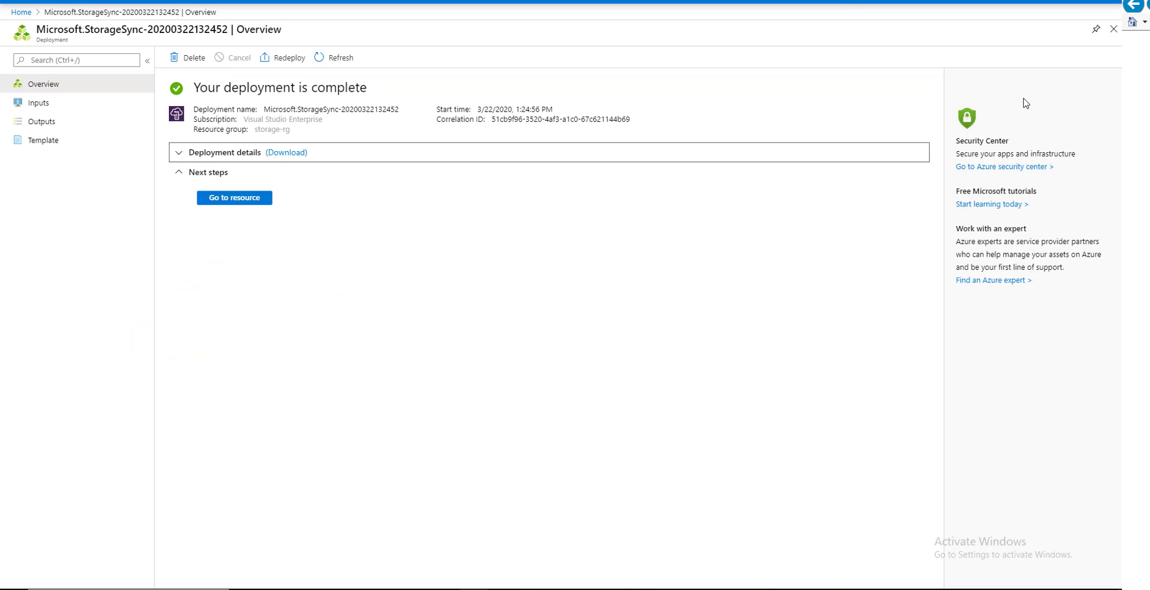
pyautogui.click(243, 204)
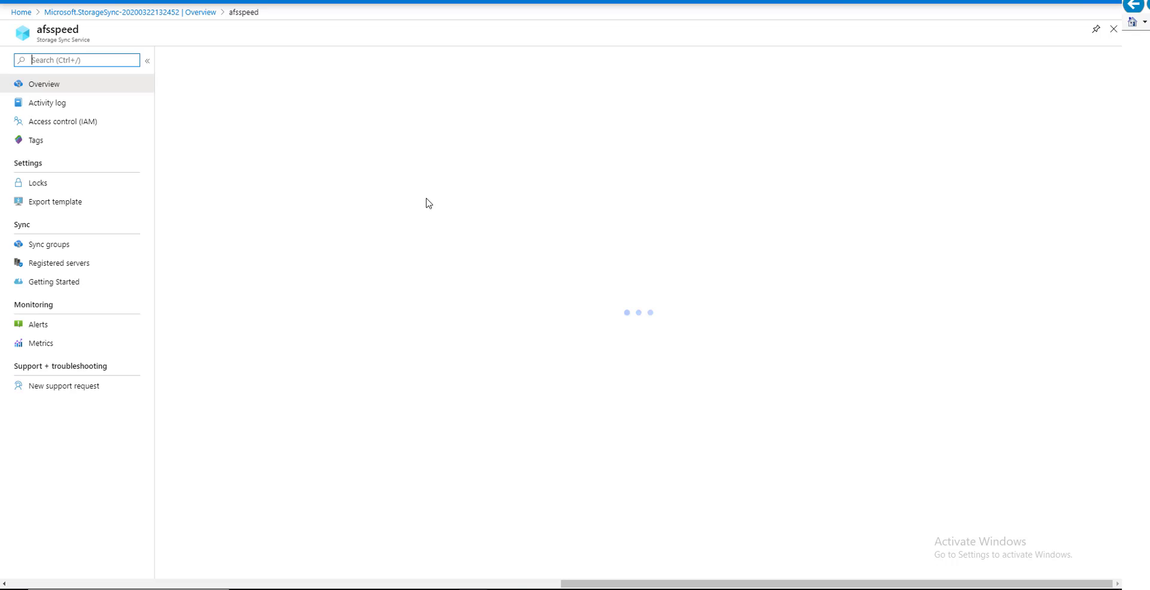
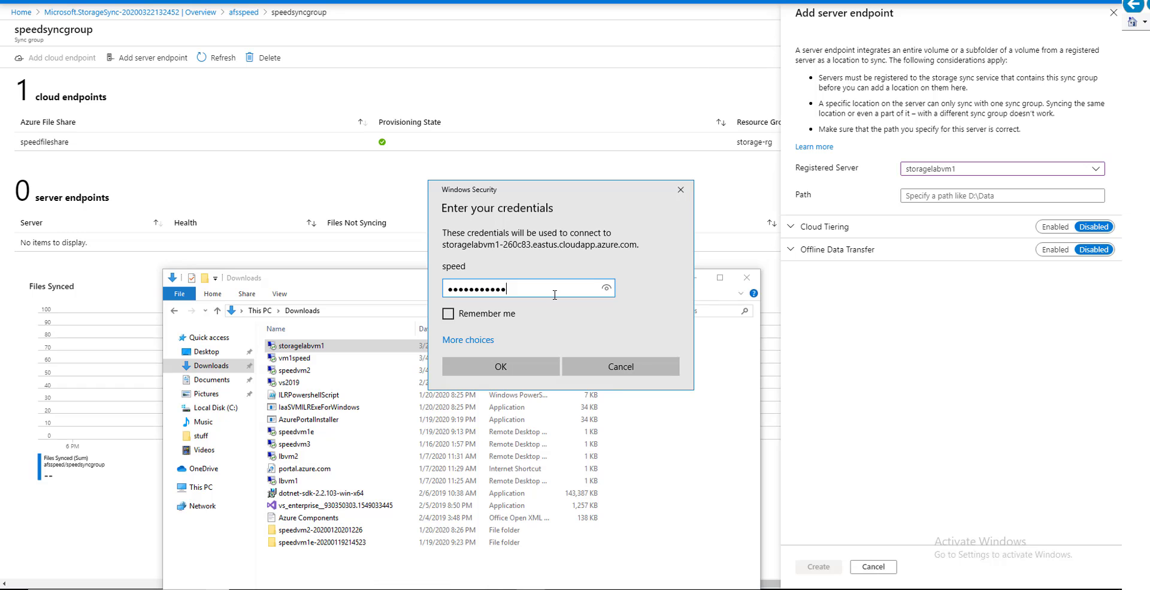
# Connect to storagelabvm1 despite the certificate errors, check the folder on New Volume (F:), and disconnect again
pyautogui.press('Return')
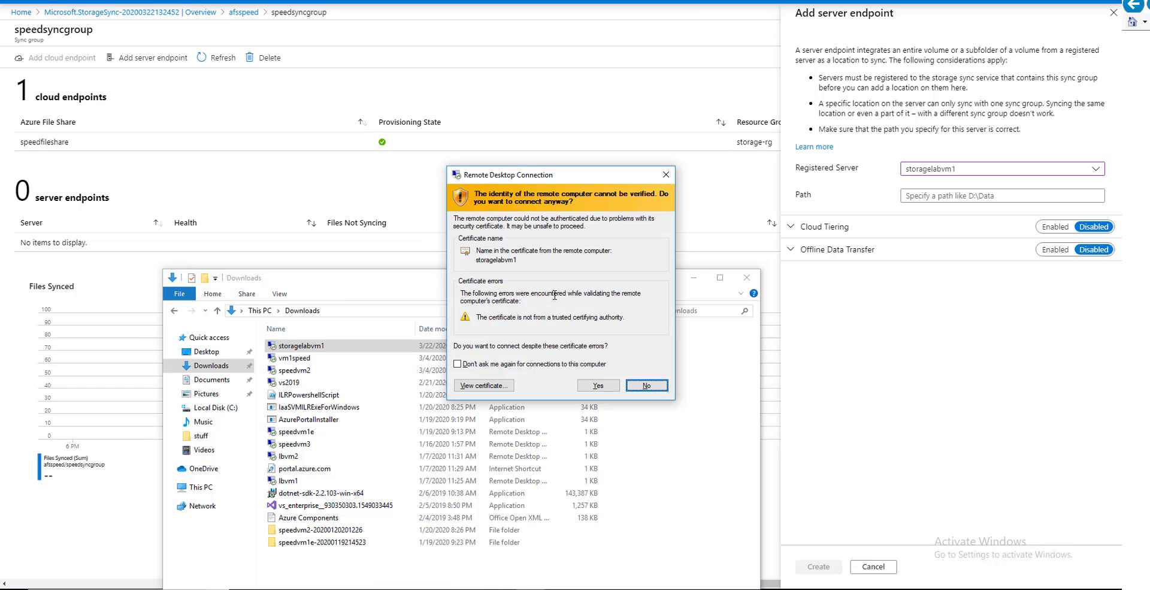
pyautogui.click(601, 386)
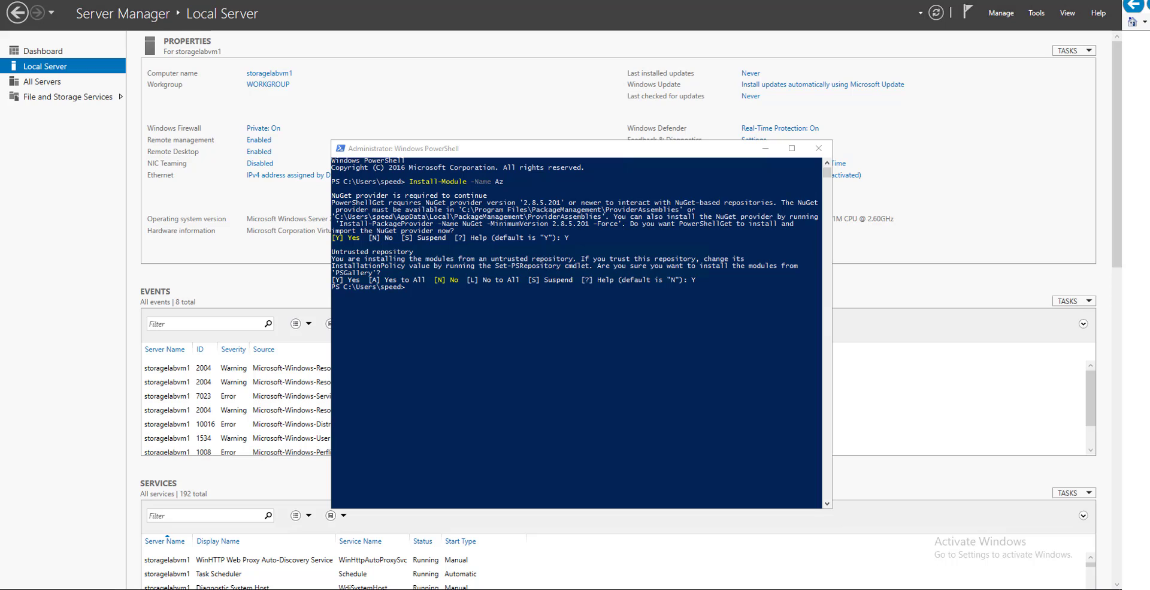
pyautogui.press('super+e')
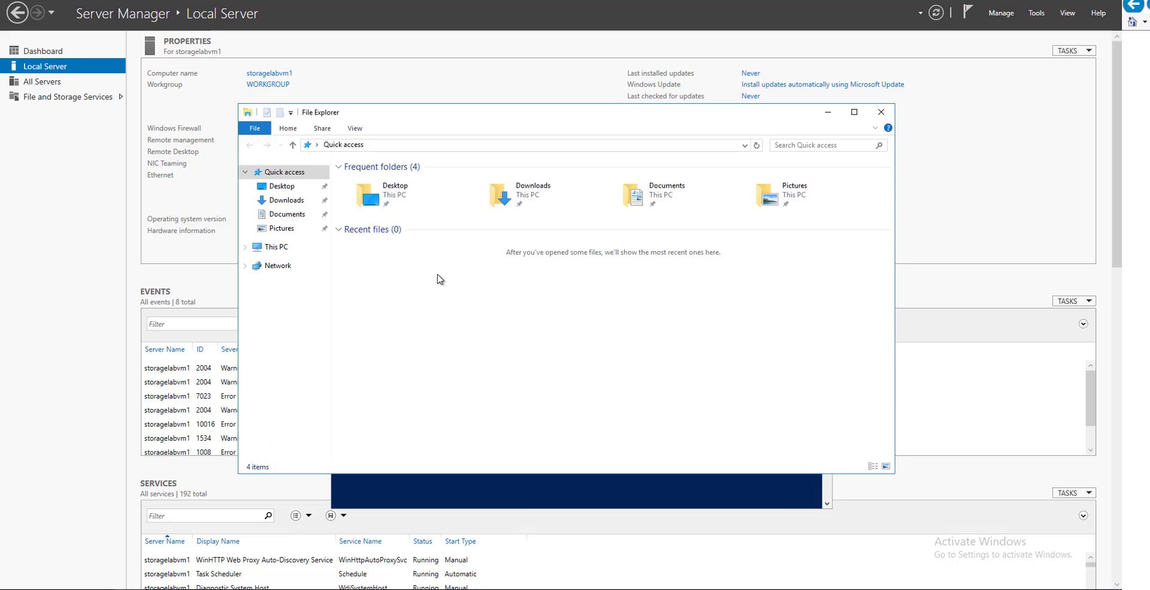
pyautogui.click(278, 248)
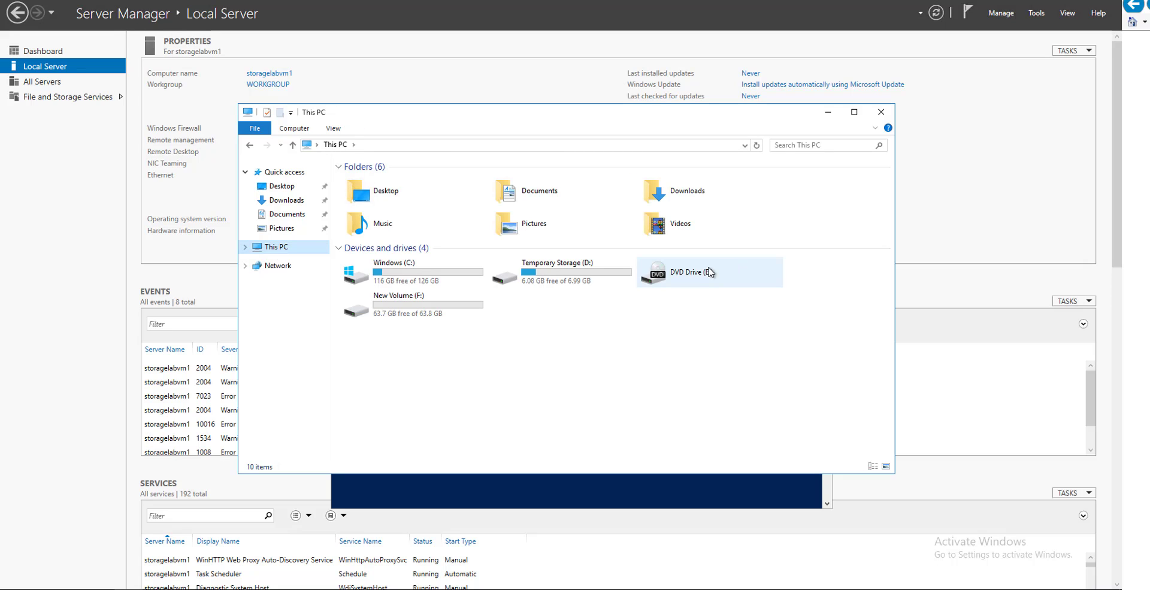
pyautogui.click(435, 304)
pyautogui.doubleClick(436, 304)
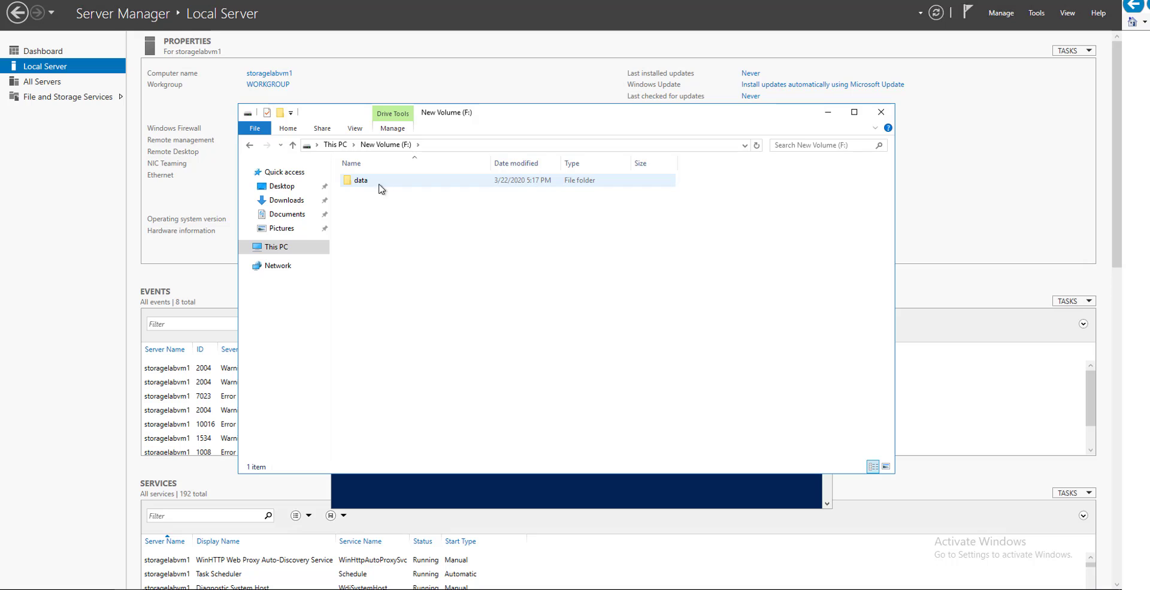
pyautogui.press('super+x')
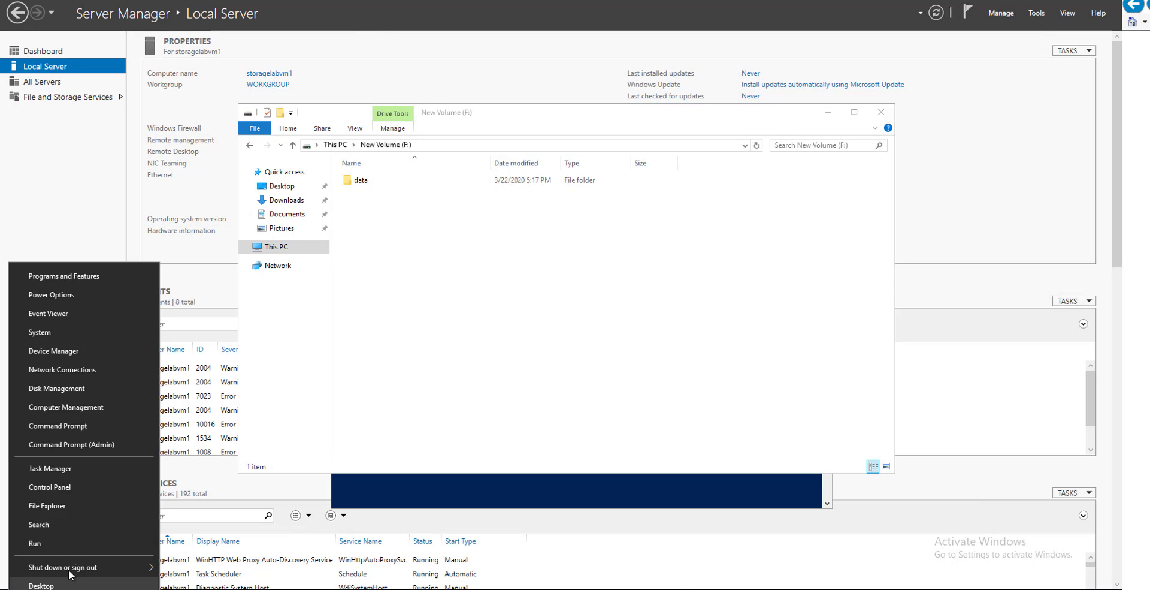
pyautogui.moveTo(80, 570)
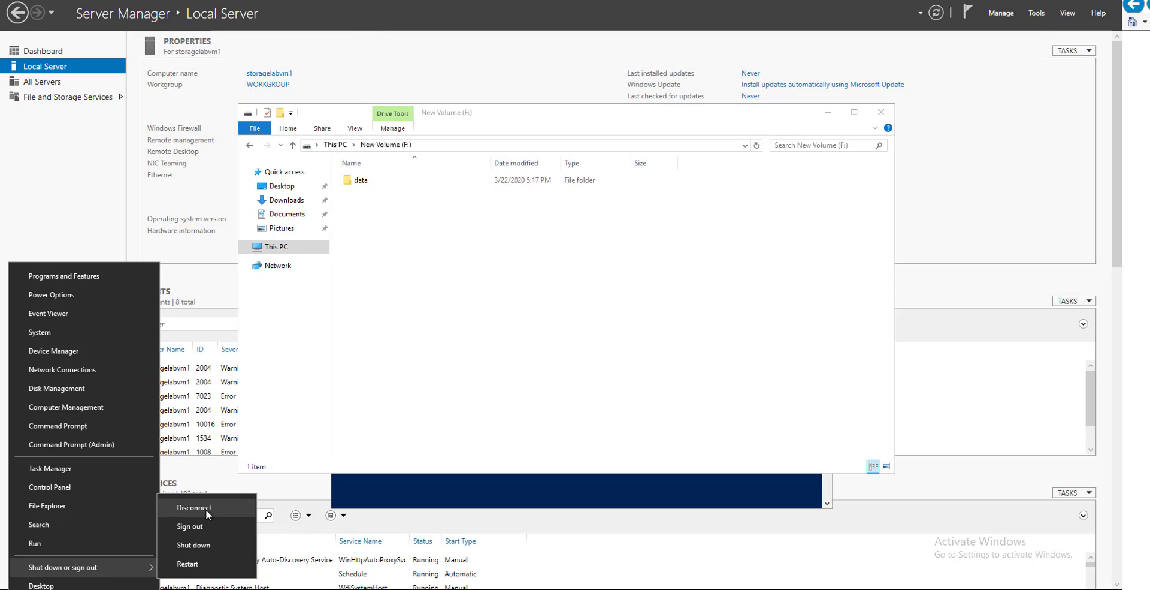
pyautogui.click(206, 509)
# Create the server endpoint for storagelabvm1 in speedsyncgroup with the path f:\data
pyautogui.click(945, 195)
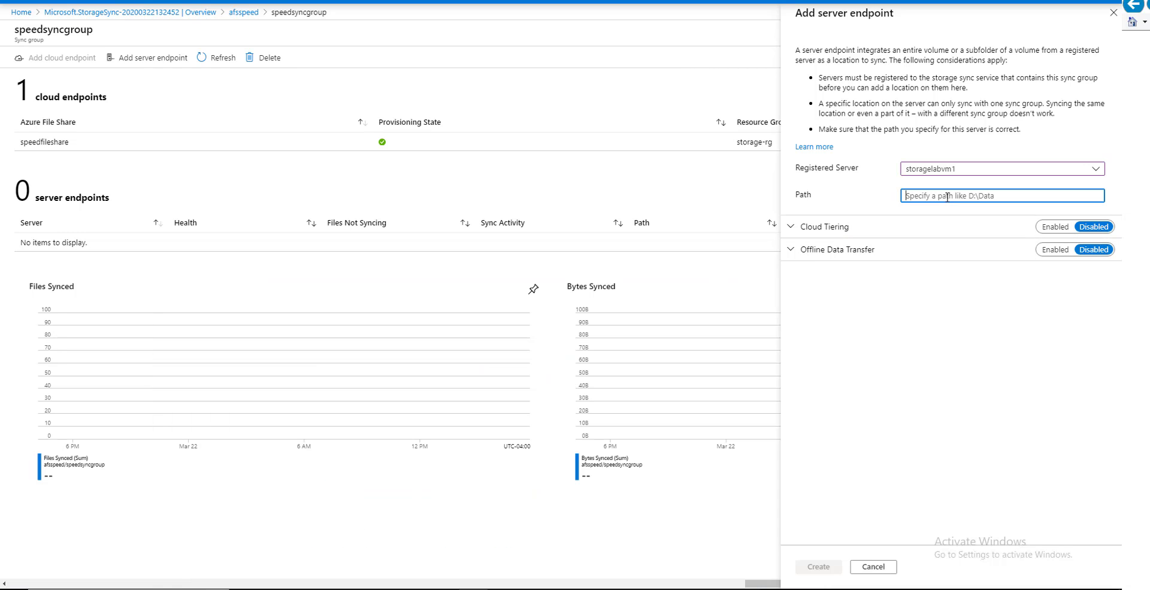
pyautogui.write('f:\\')
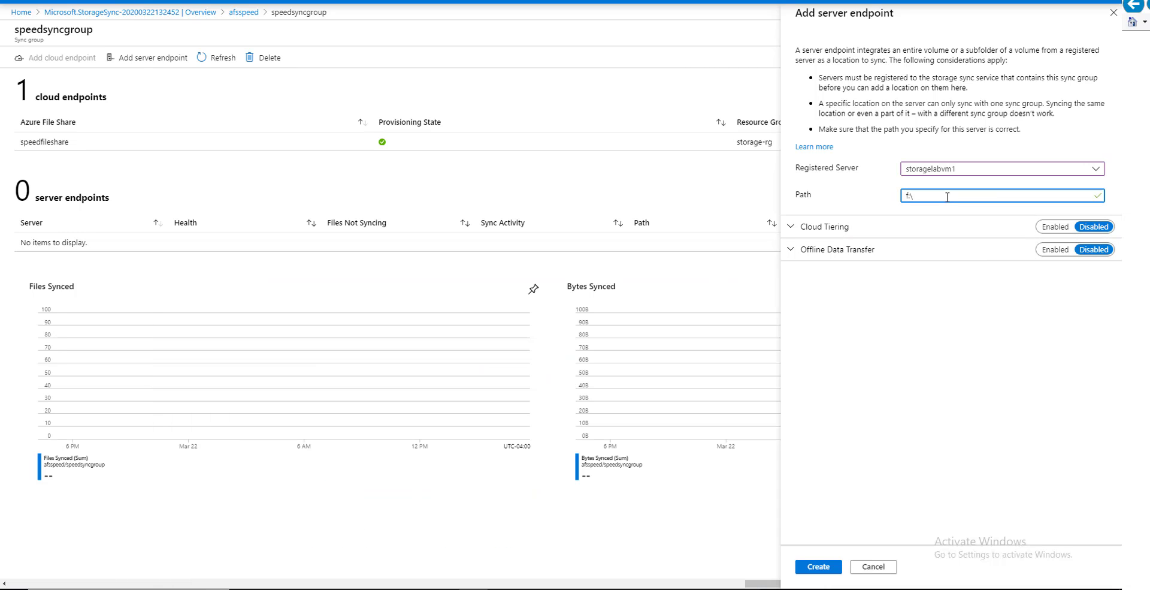
pyautogui.write('data')
pyautogui.click(831, 569)
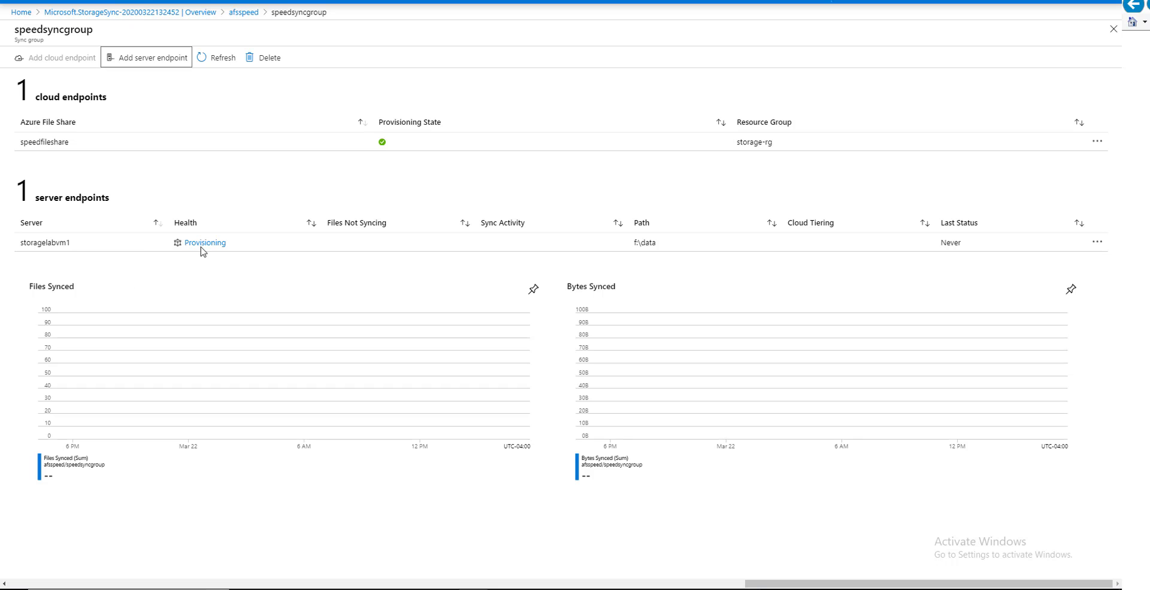
# Check the portal notifications for the progress of the server endpoint creation and close them
pyautogui.click(845, 4)
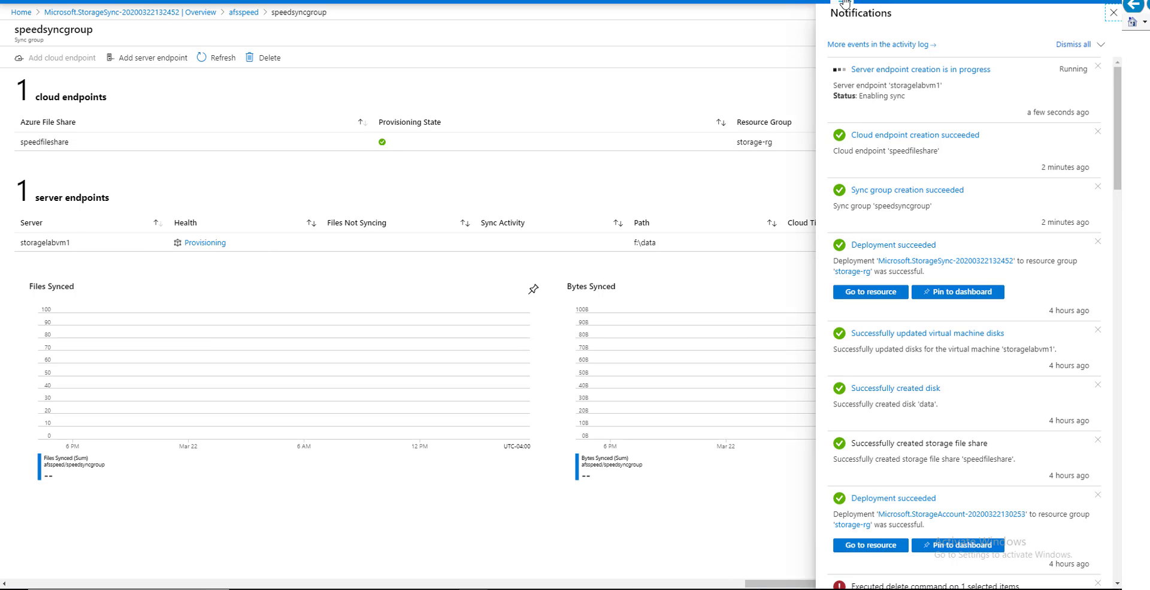
pyautogui.click(899, 71)
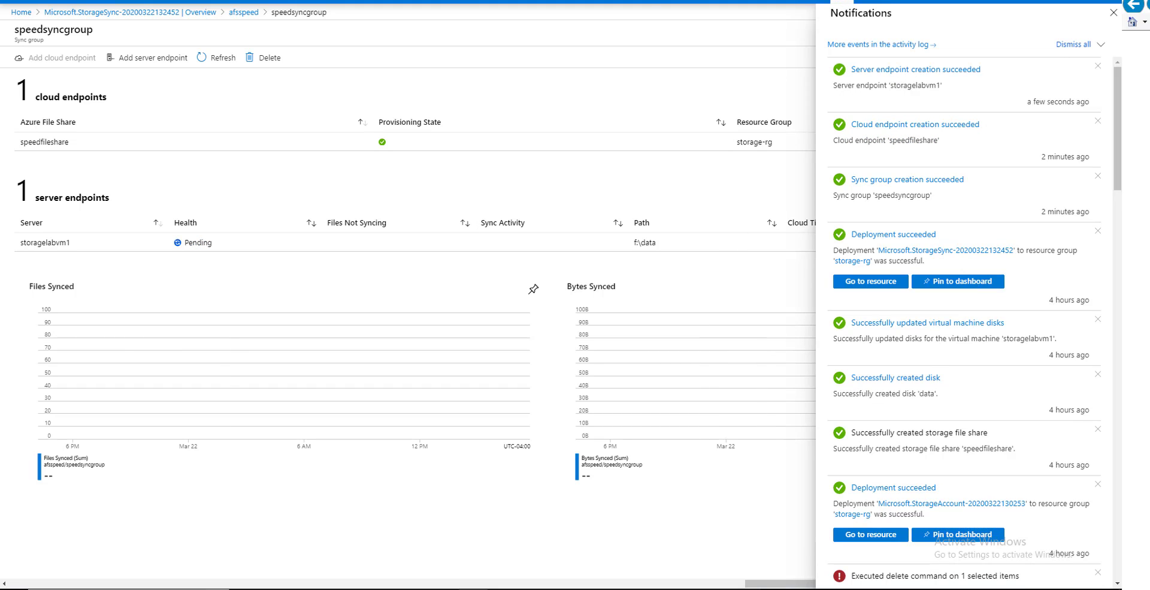
pyautogui.click(841, 2)
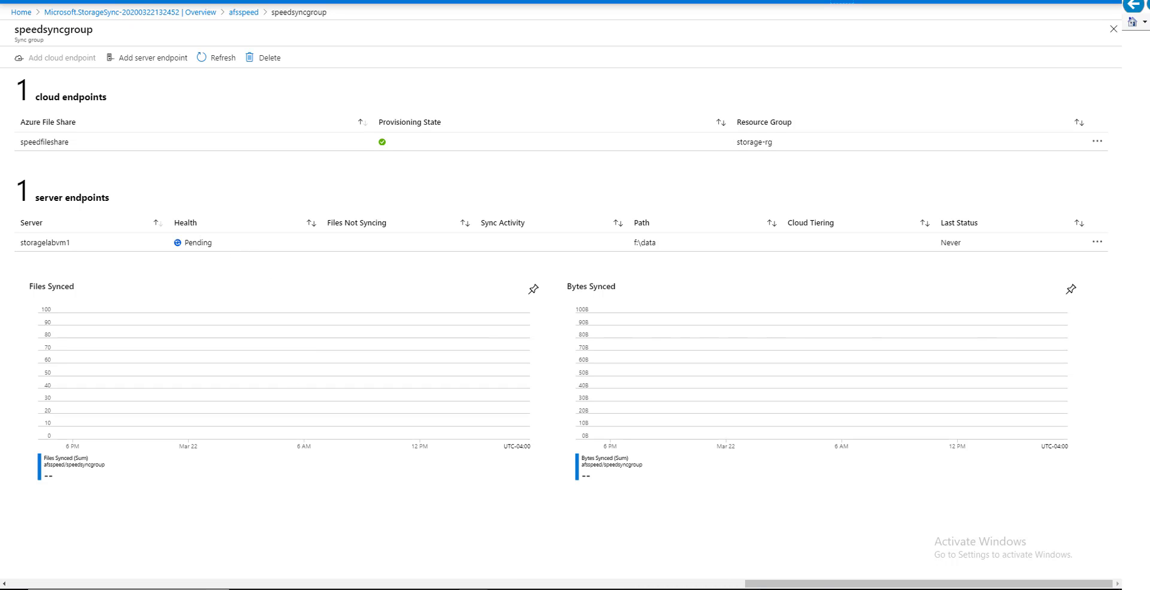
# In Paint, handwrite F:\DATA below the VM sketch, draw arrows linking it to the file share, and minimize the drawing
pyautogui.click(502, 588)
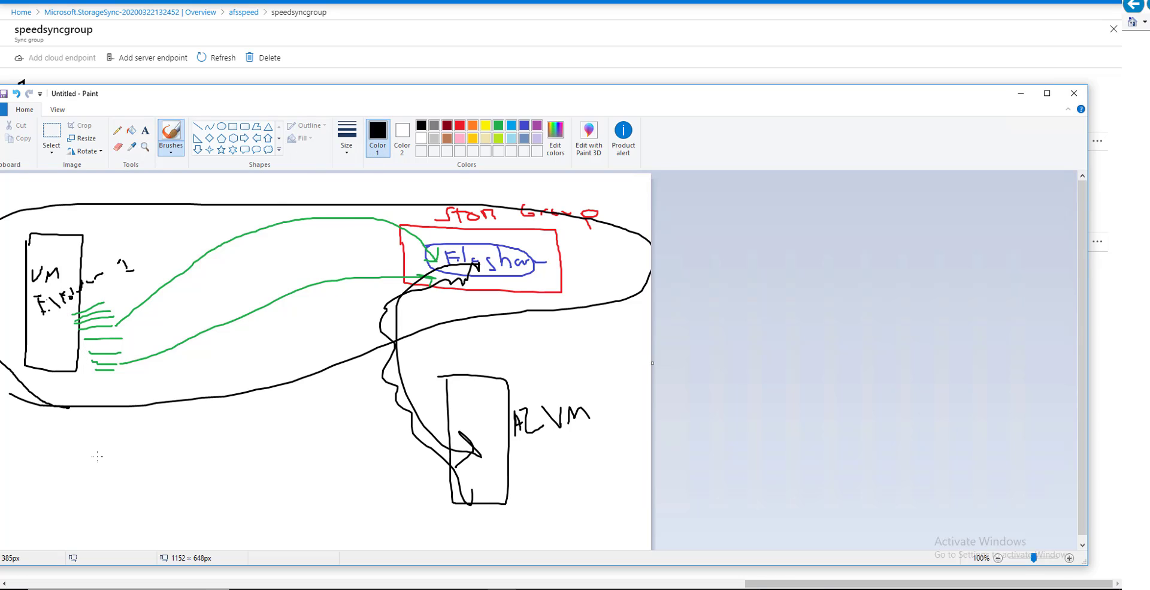
pyautogui.moveTo(120, 475)
pyautogui.mouseDown()
pyautogui.moveTo(113, 441)
pyautogui.moveTo(155, 464)
pyautogui.mouseUp()
pyautogui.moveTo(149, 443)
pyautogui.mouseDown()
pyautogui.moveTo(157, 463)
pyautogui.moveTo(163, 439)
pyautogui.mouseUp()
pyautogui.moveTo(168, 459)
pyautogui.mouseDown()
pyautogui.moveTo(173, 434)
pyautogui.moveTo(169, 448)
pyautogui.moveTo(213, 427)
pyautogui.mouseUp()
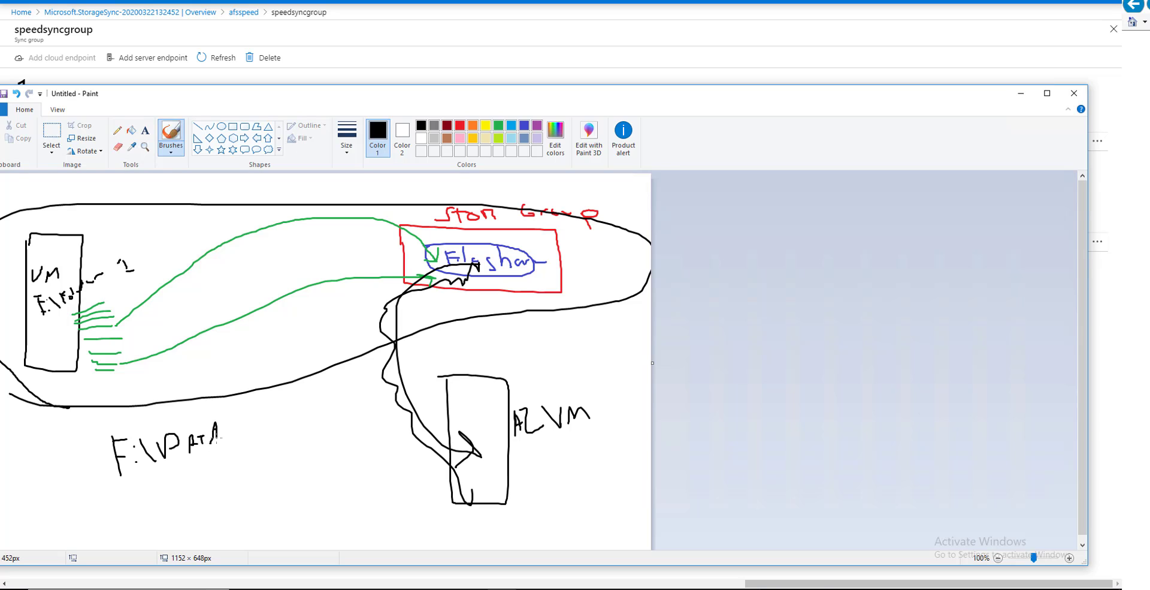
pyautogui.moveTo(75, 429)
pyautogui.mouseDown()
pyautogui.moveTo(184, 501)
pyautogui.moveTo(201, 486)
pyautogui.moveTo(244, 508)
pyautogui.moveTo(471, 259)
pyautogui.moveTo(449, 261)
pyautogui.mouseUp()
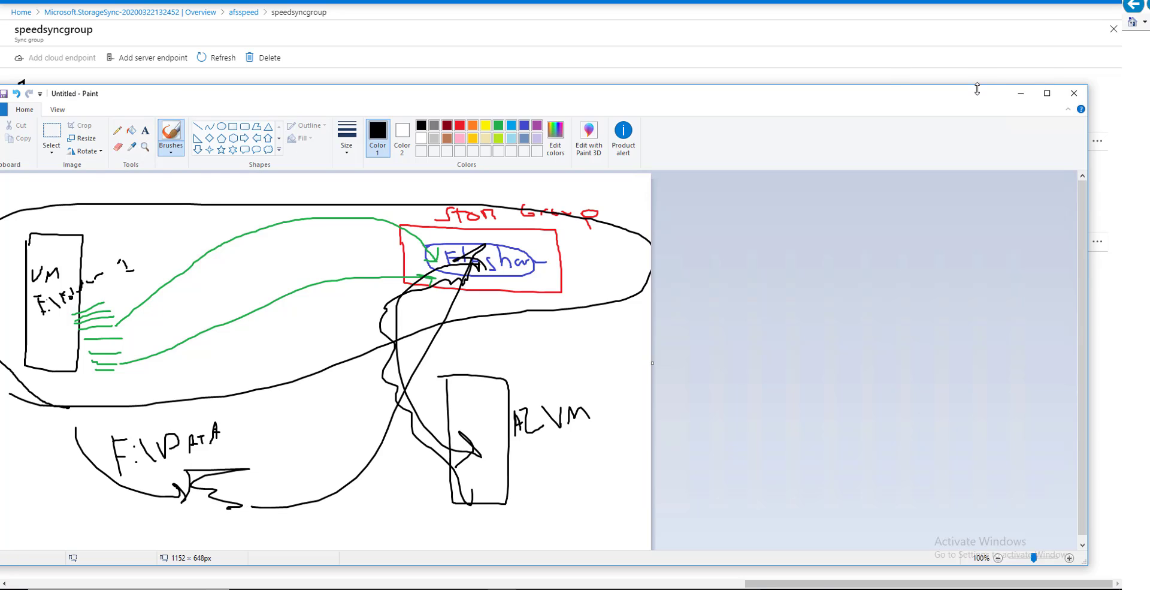
pyautogui.click(1021, 93)
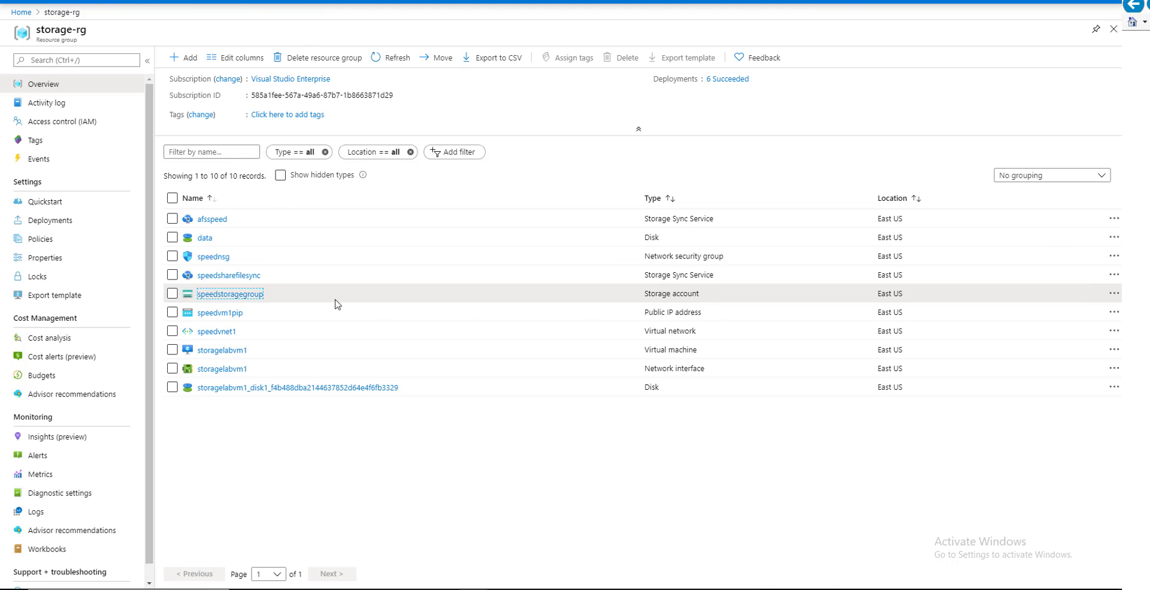
# Open the file share speedfileshare in the storage account speedstoragegroup to examine its contents
pyautogui.click(239, 295)
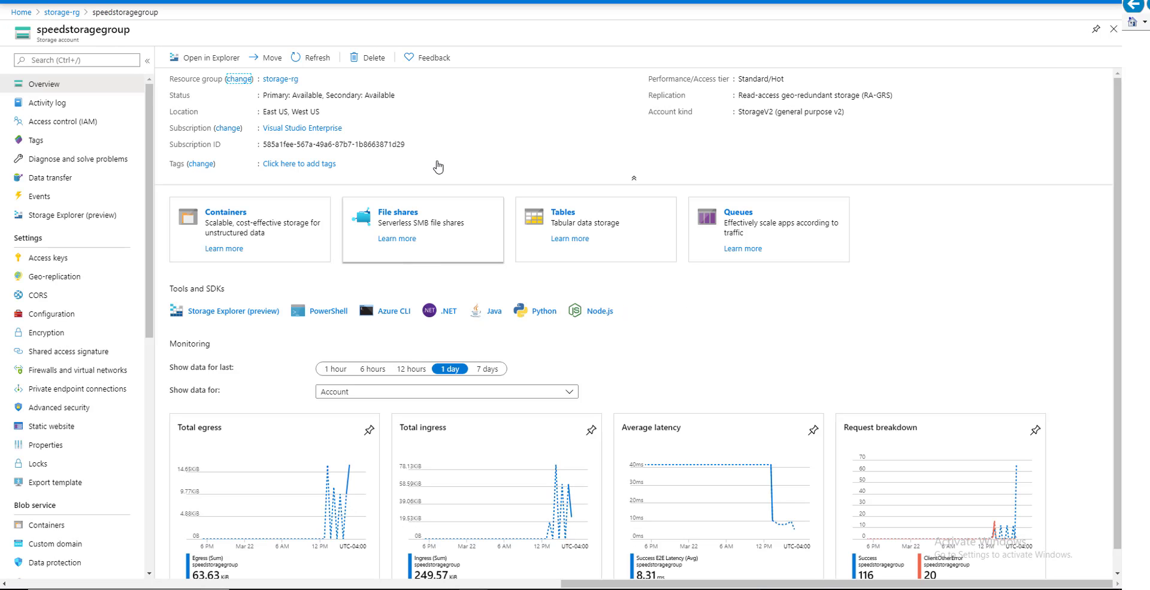
pyautogui.click(399, 214)
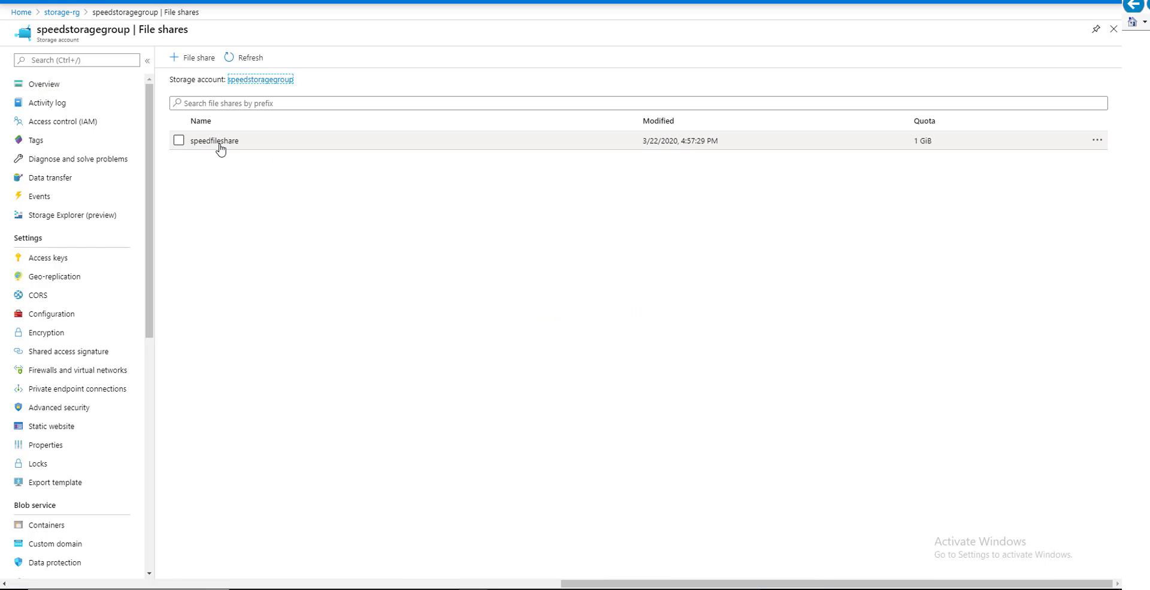
pyautogui.click(214, 141)
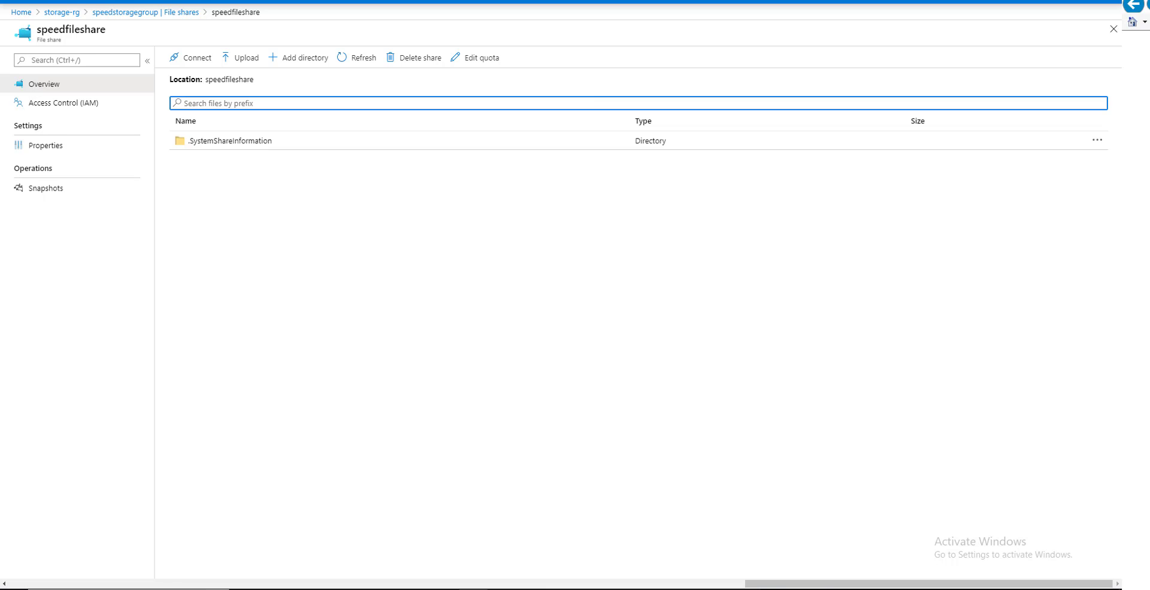
# Connect to storagelabvm1 by remote desktop from the Downloads folder, entering the account password and accepting the certificate warning
pyautogui.press('super+x')
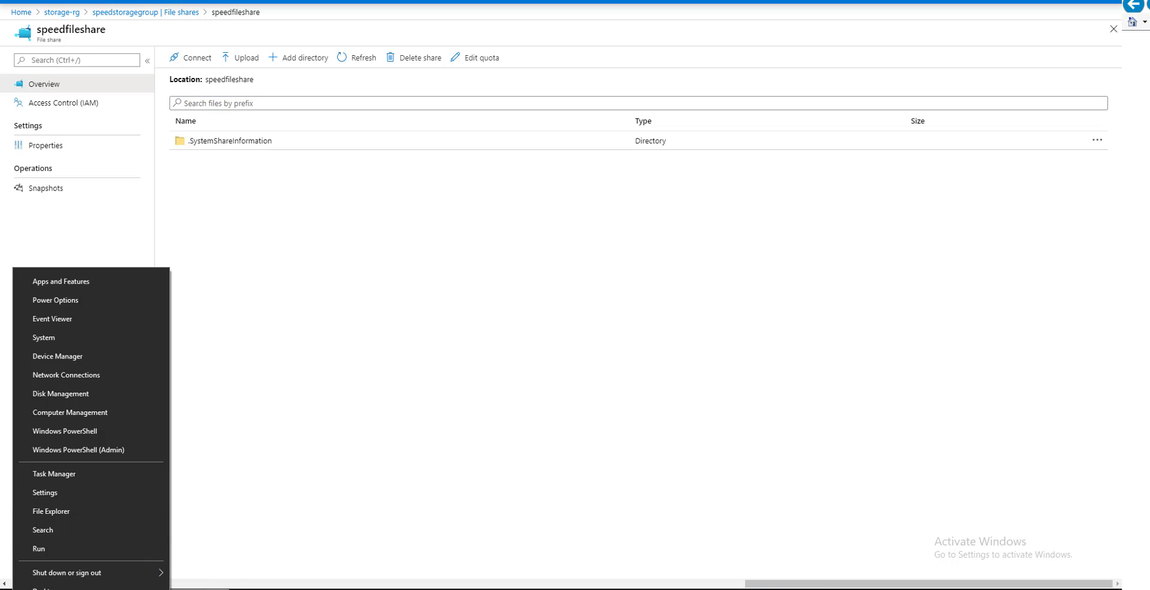
pyautogui.click(302, 589)
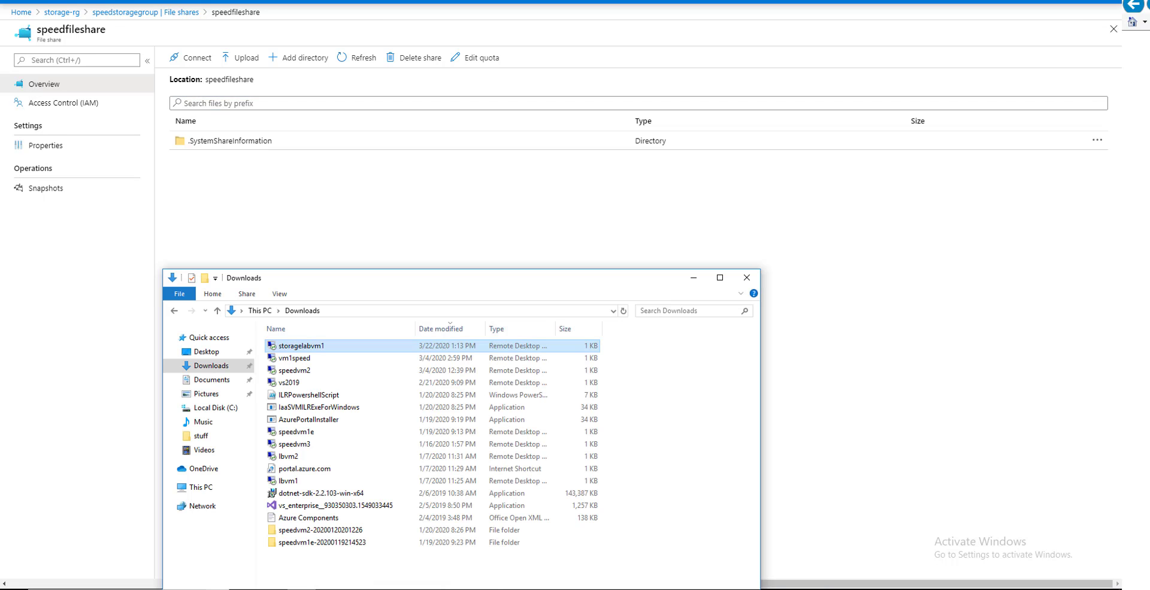
pyautogui.doubleClick(312, 351)
pyautogui.click(646, 360)
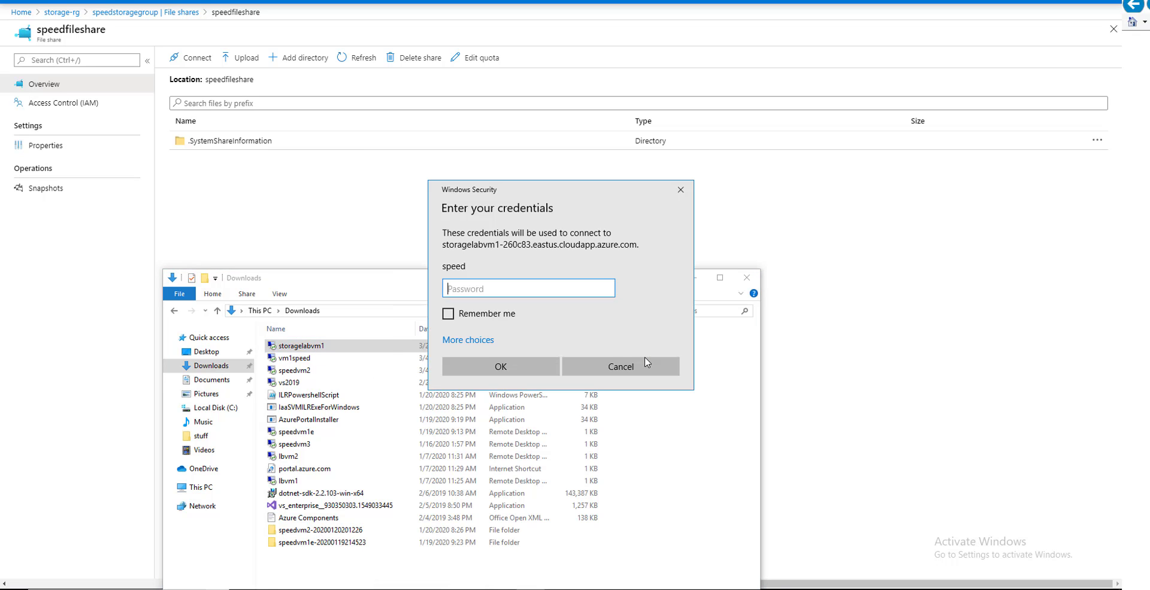
pyautogui.write('•••••••••••')
pyautogui.press('Return')
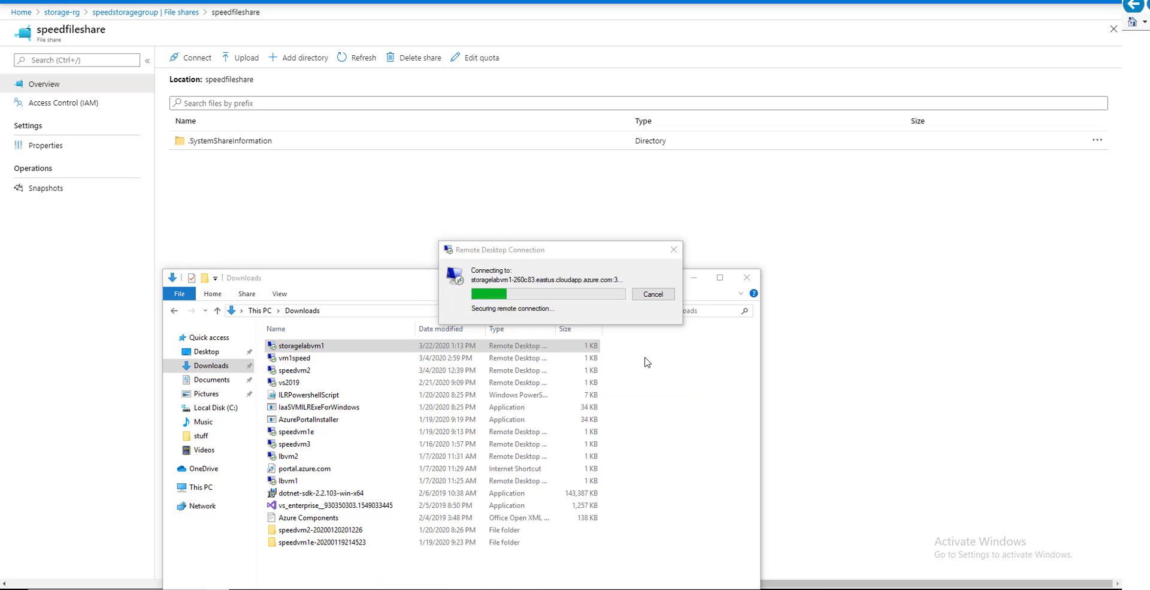
pyautogui.click(602, 393)
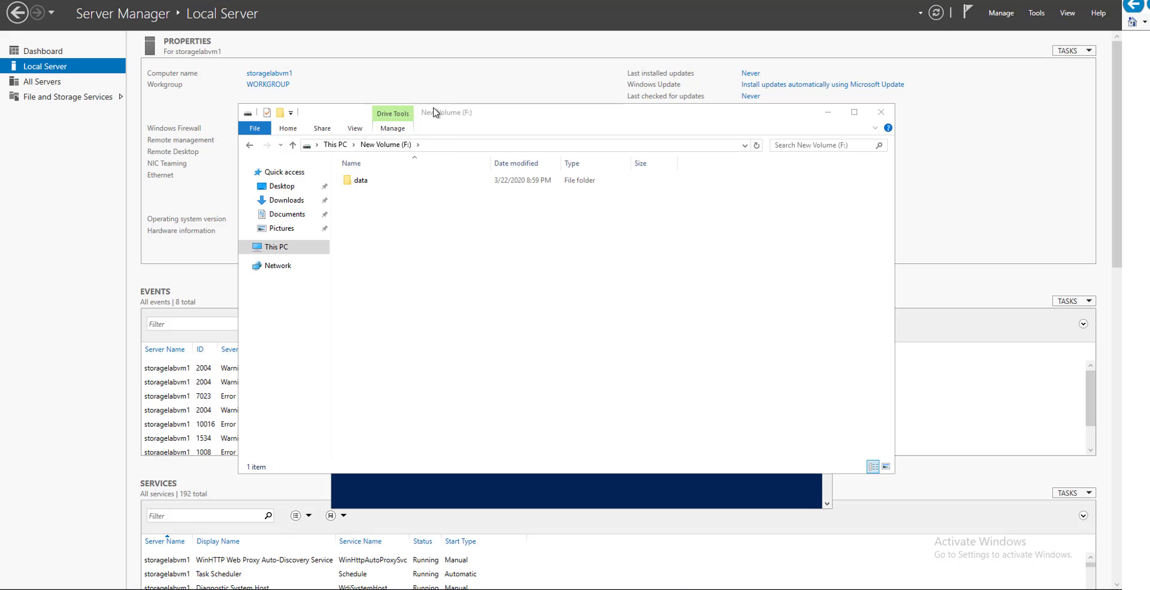
# Copy the WindowsAzure folder from Windows (C:) into the data folder on New Volume (F:)
pyautogui.moveTo(478, 112); pyautogui.dragTo(759, 148)
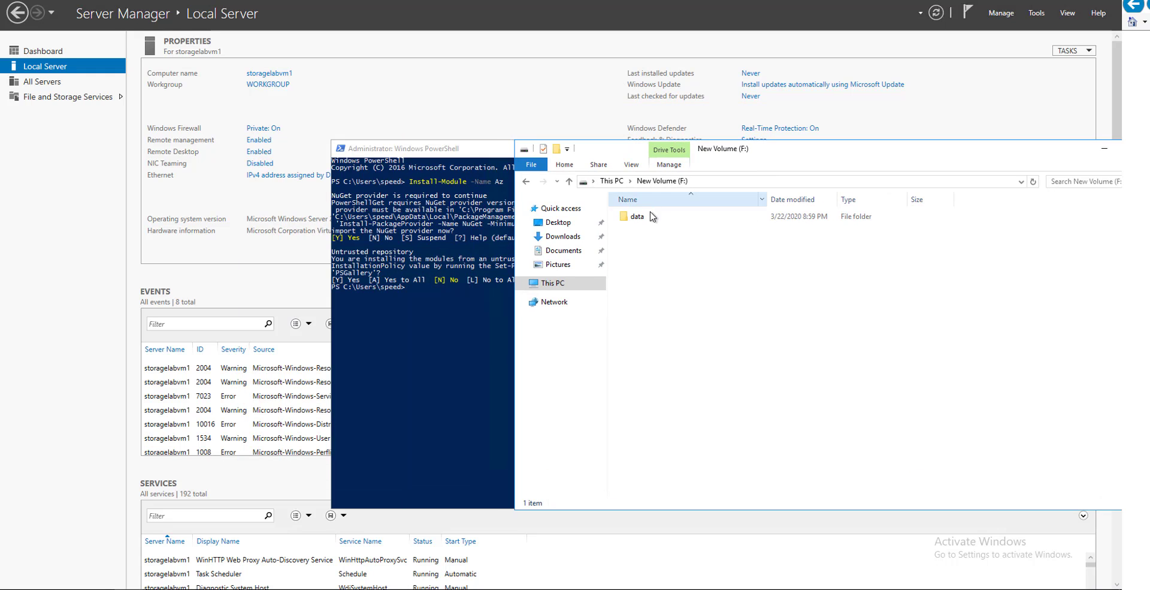
pyautogui.doubleClick(652, 218)
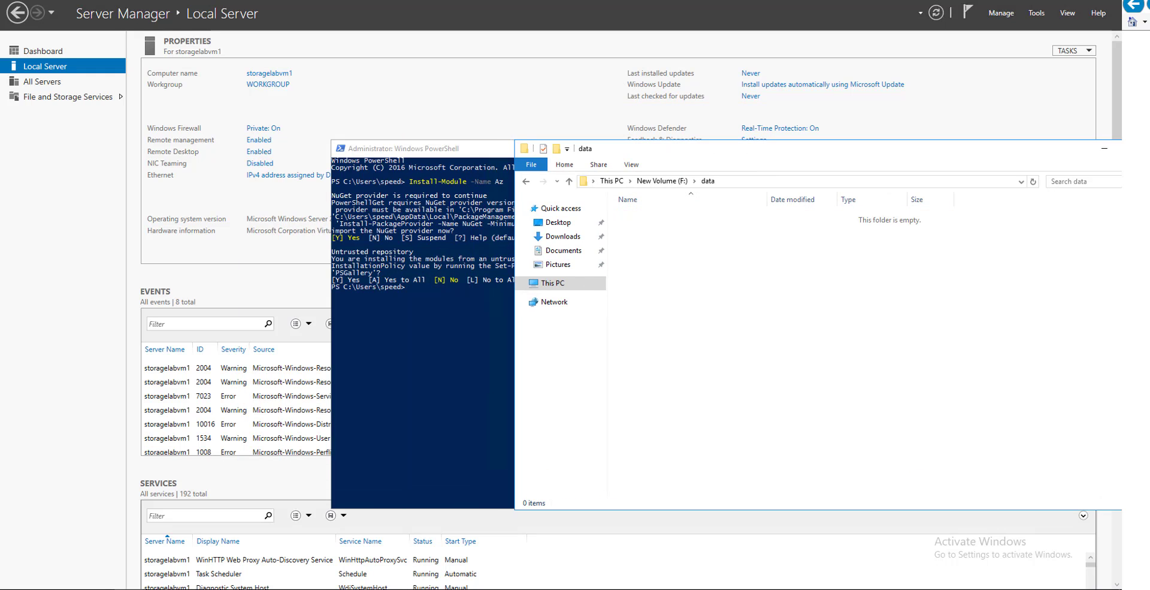
pyautogui.rightClick(128, 589)
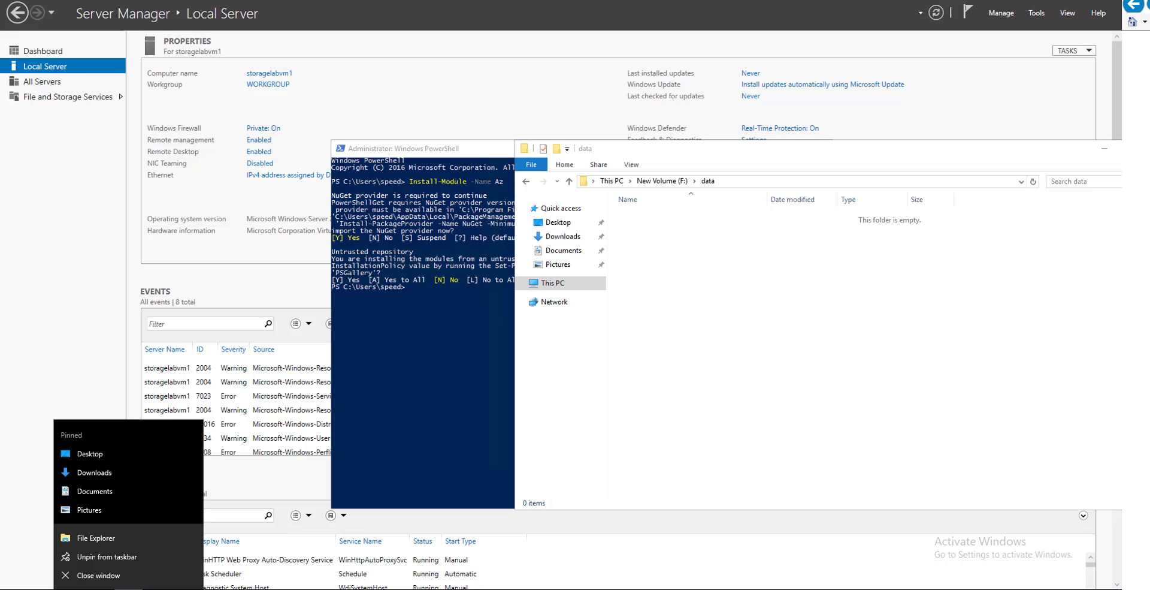
pyautogui.click(126, 544)
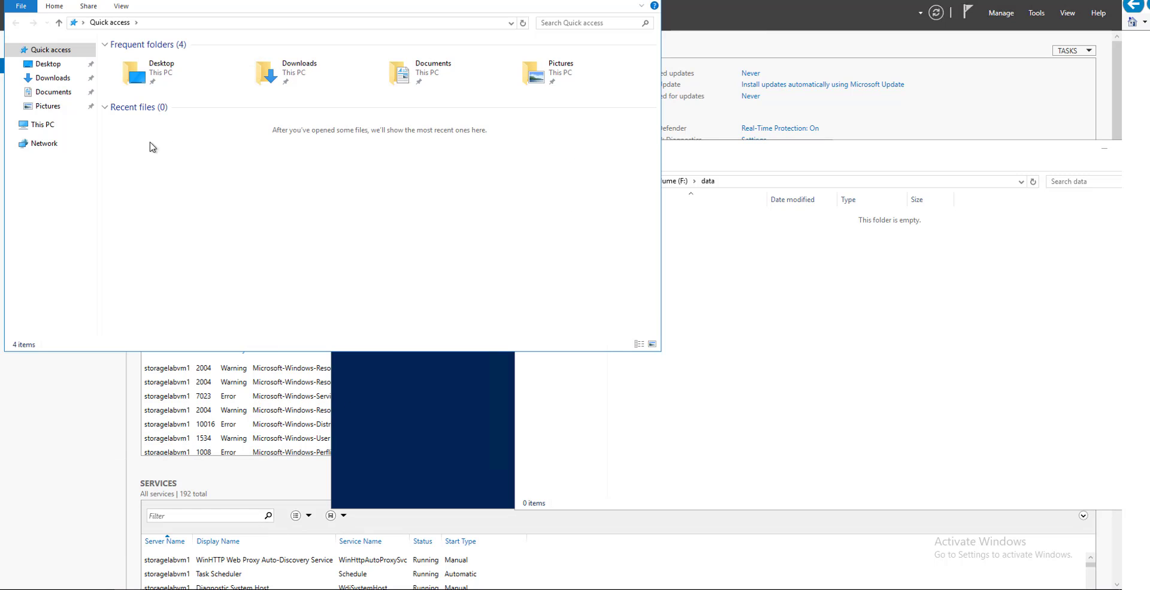
pyautogui.click(45, 126)
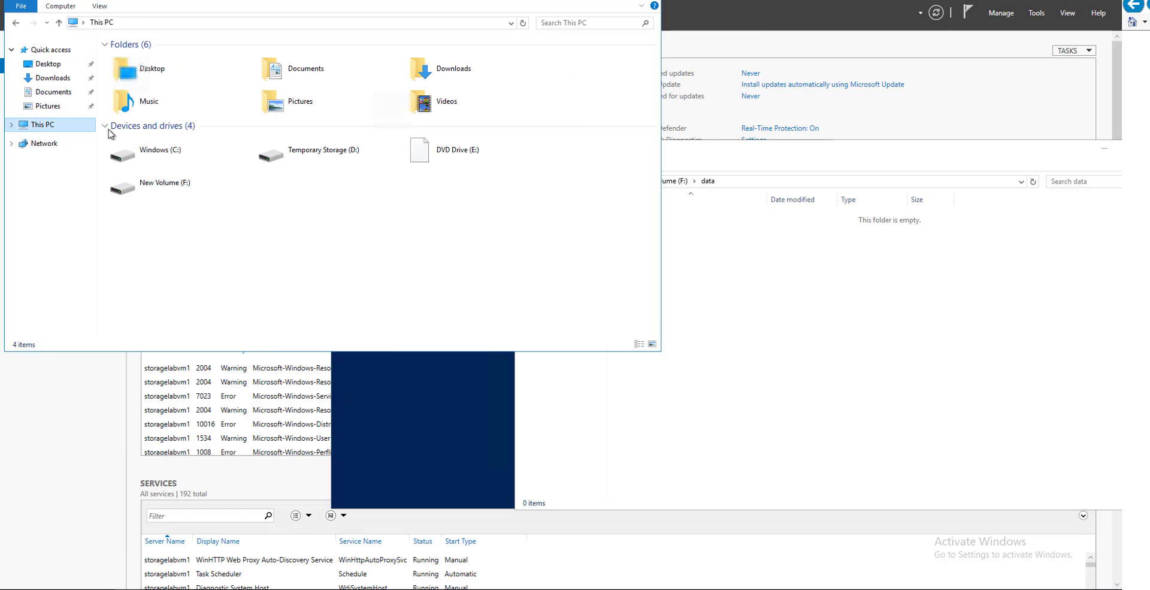
pyautogui.doubleClick(201, 160)
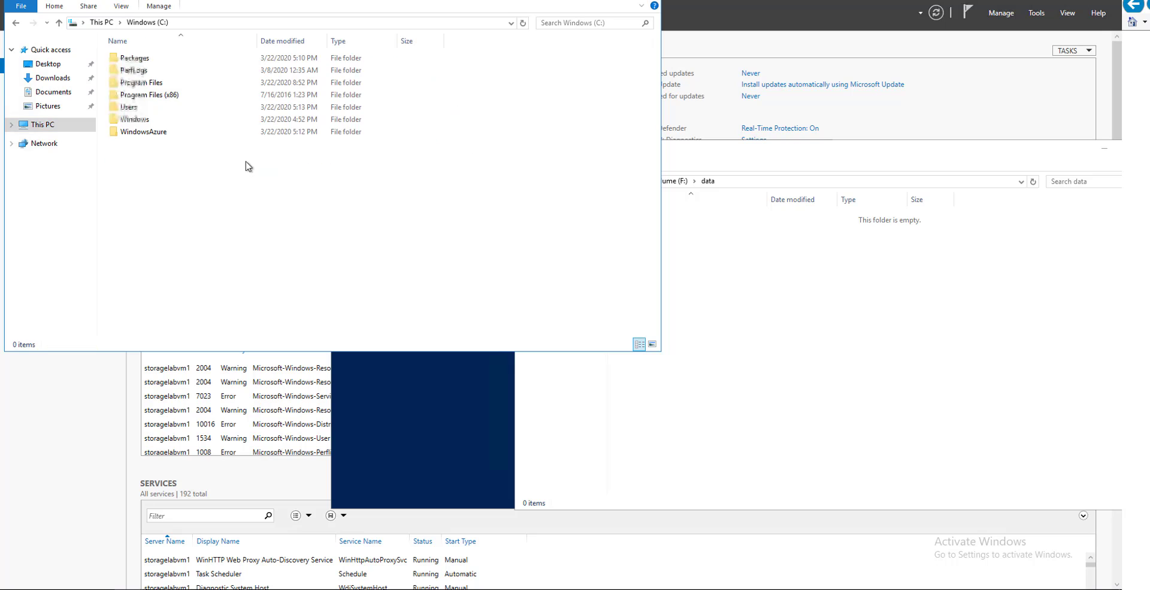
pyautogui.click(163, 133)
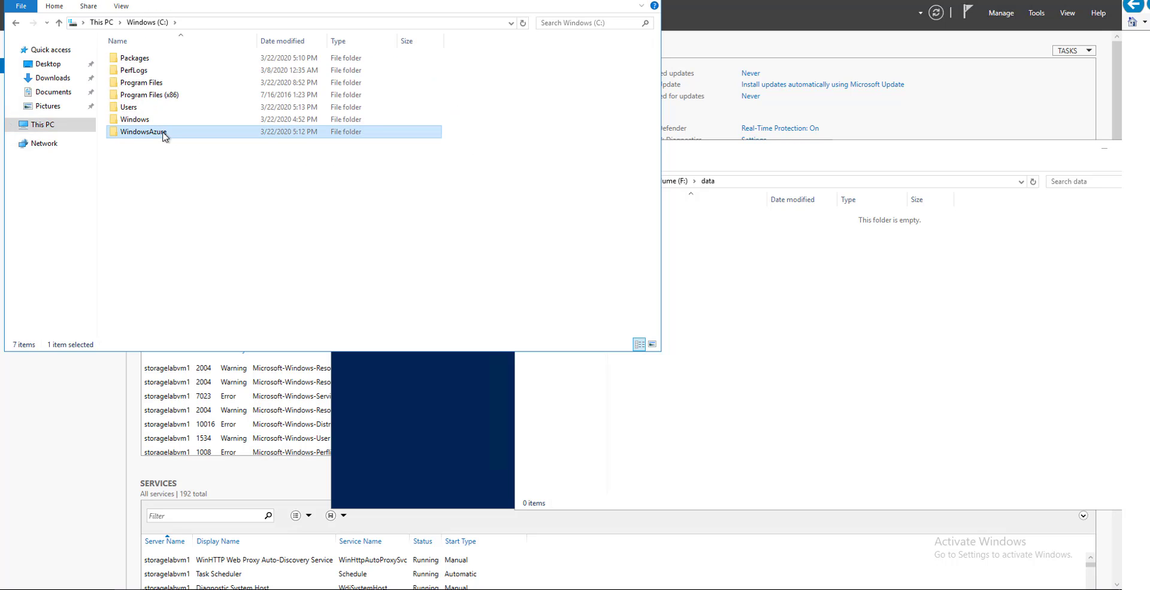
pyautogui.moveTo(165, 137); pyautogui.dragTo(800, 284)
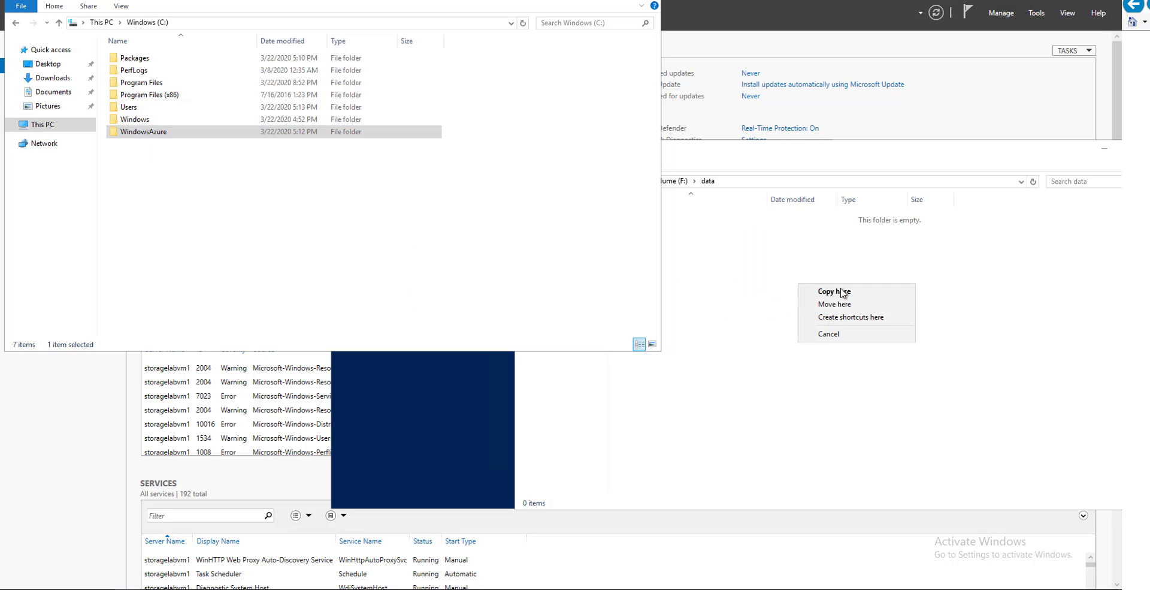
pyautogui.click(830, 291)
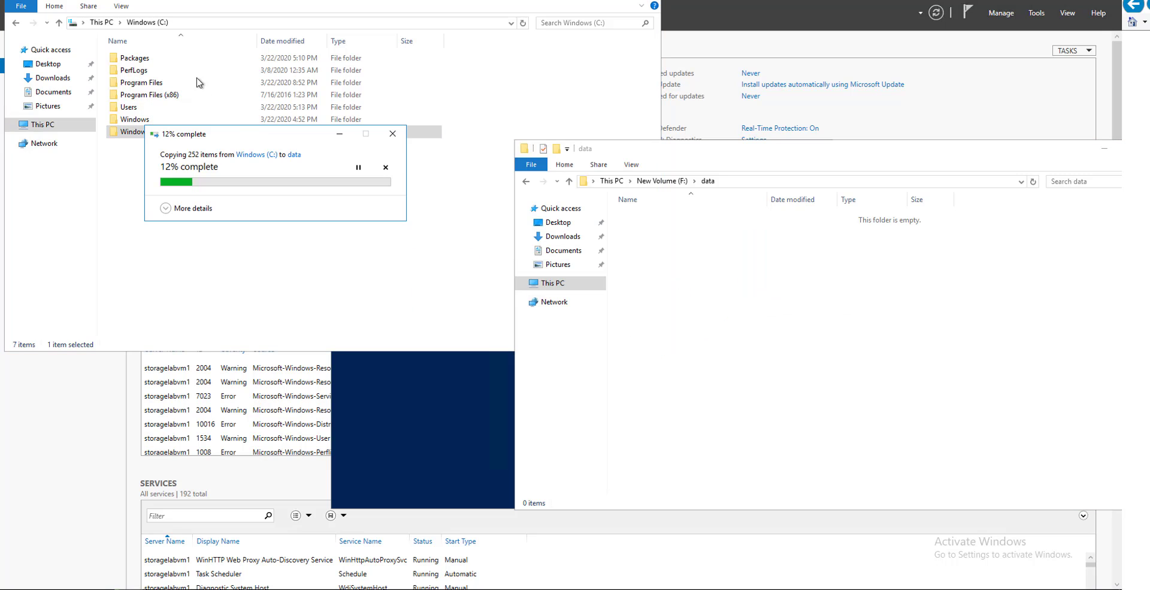
# Copy StorageSyncAgent_WS2016 from the VM's Downloads folder into F:\data, and disconnect the remote session
pyautogui.doubleClick(150, 57)
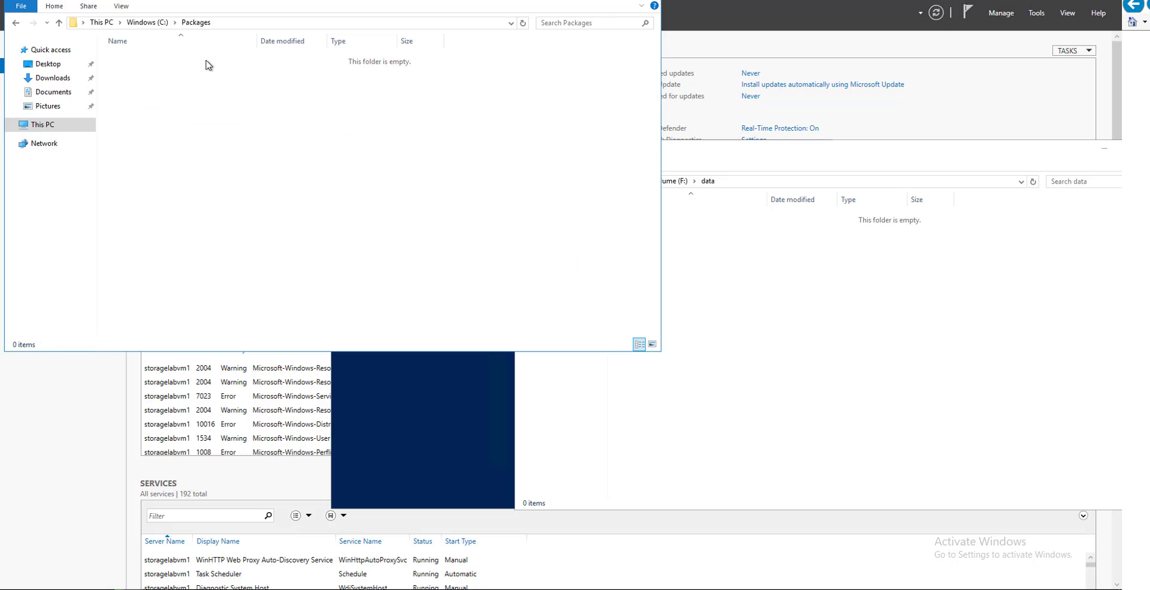
pyautogui.click(161, 23)
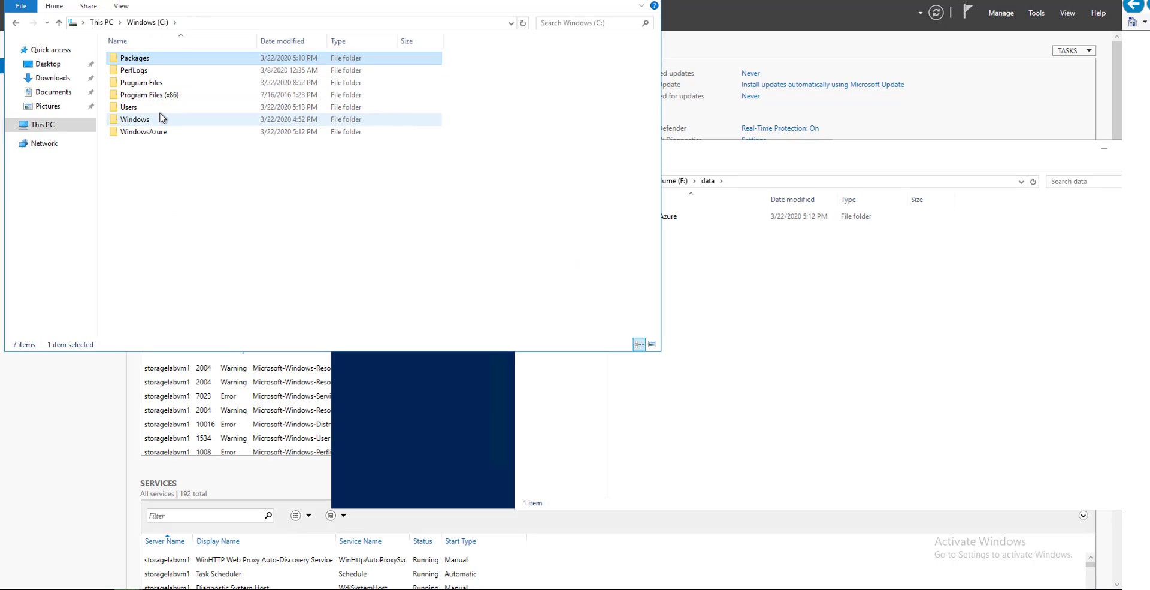
pyautogui.doubleClick(161, 108)
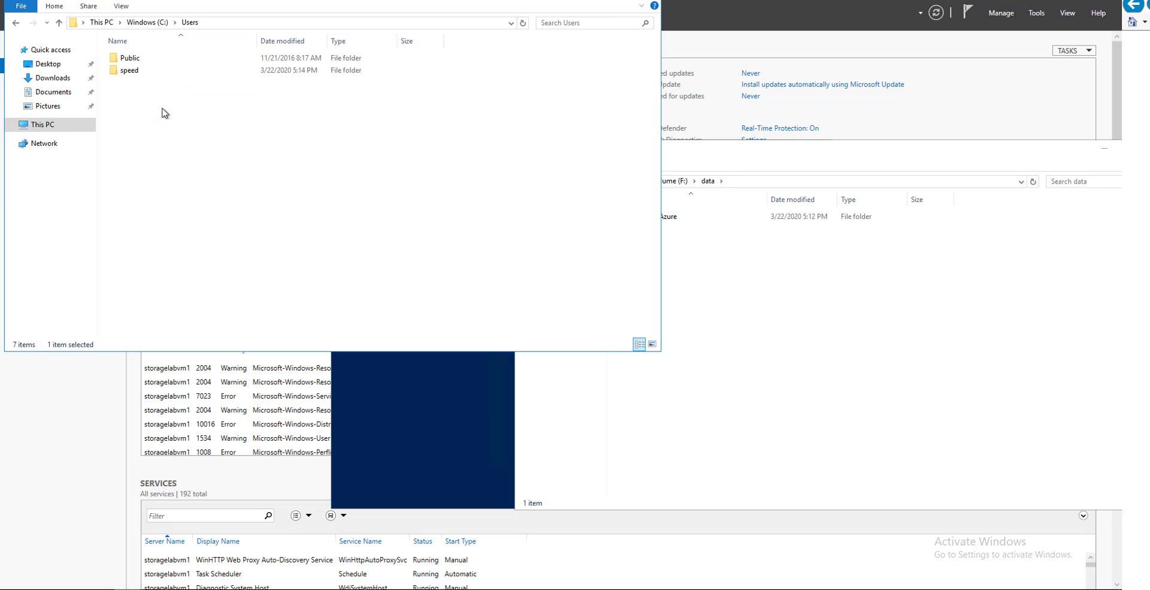
pyautogui.click(53, 78)
pyautogui.click(155, 61)
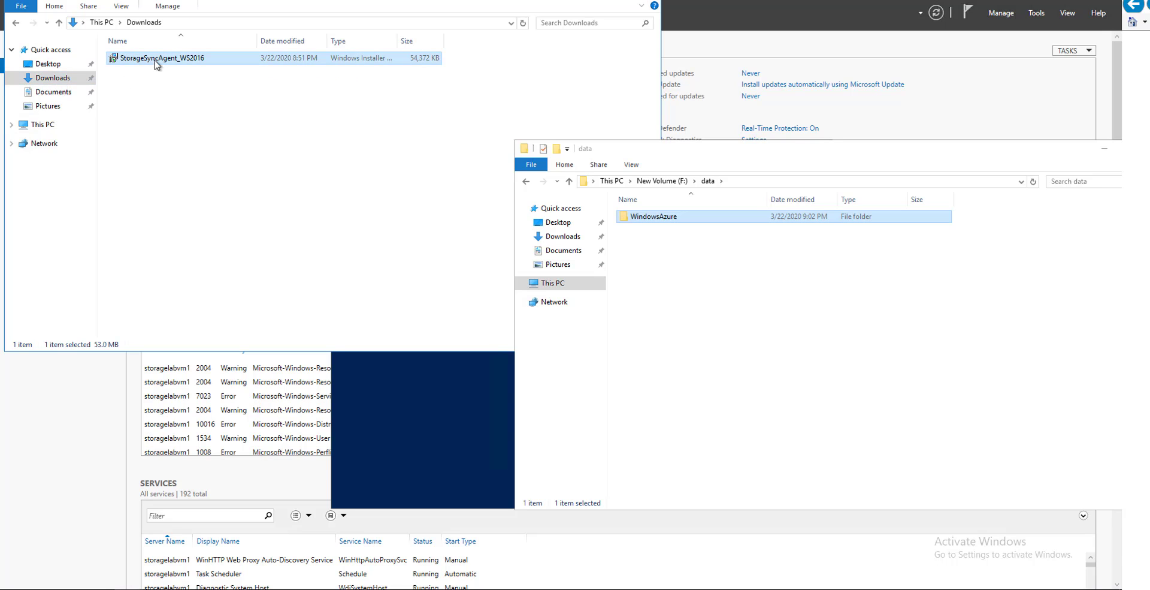
pyautogui.moveTo(157, 61); pyautogui.dragTo(718, 279)
pyautogui.click(768, 290)
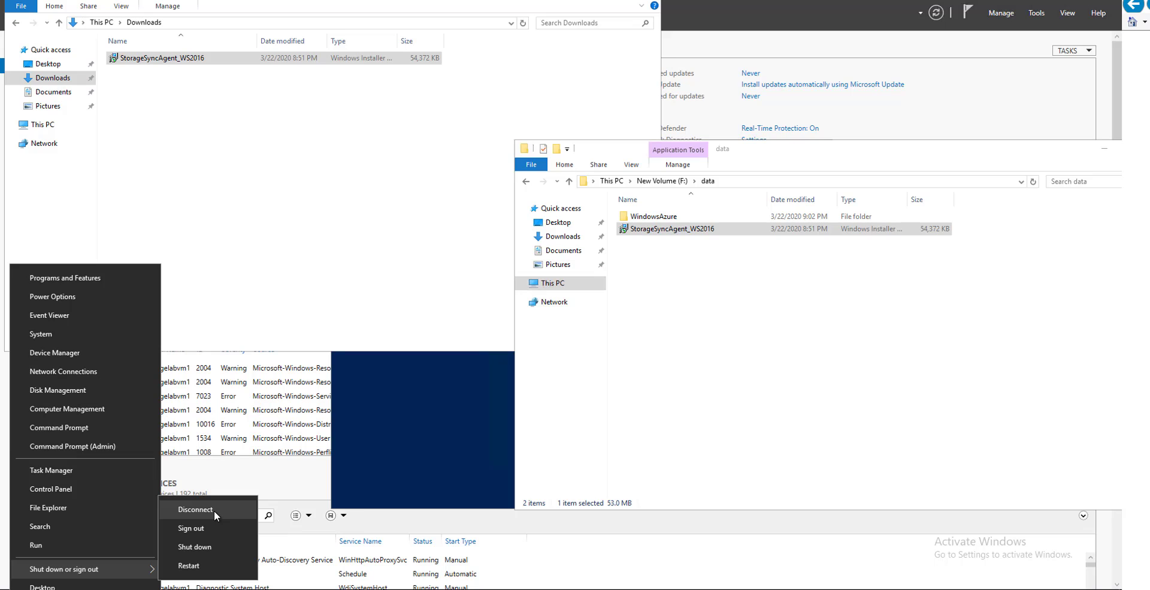
pyautogui.click(195, 510)
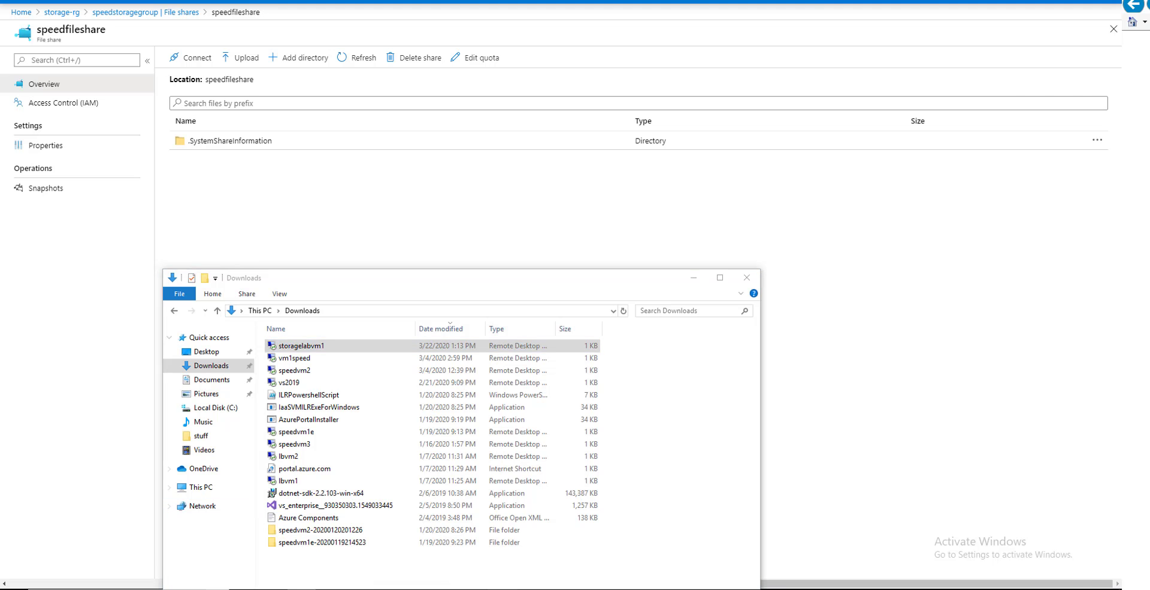
# Back in the Azure portal, refresh speedfileshare, examine its WindowsAzure\Logs directory, and return to the share's root
pyautogui.click(501, 588)
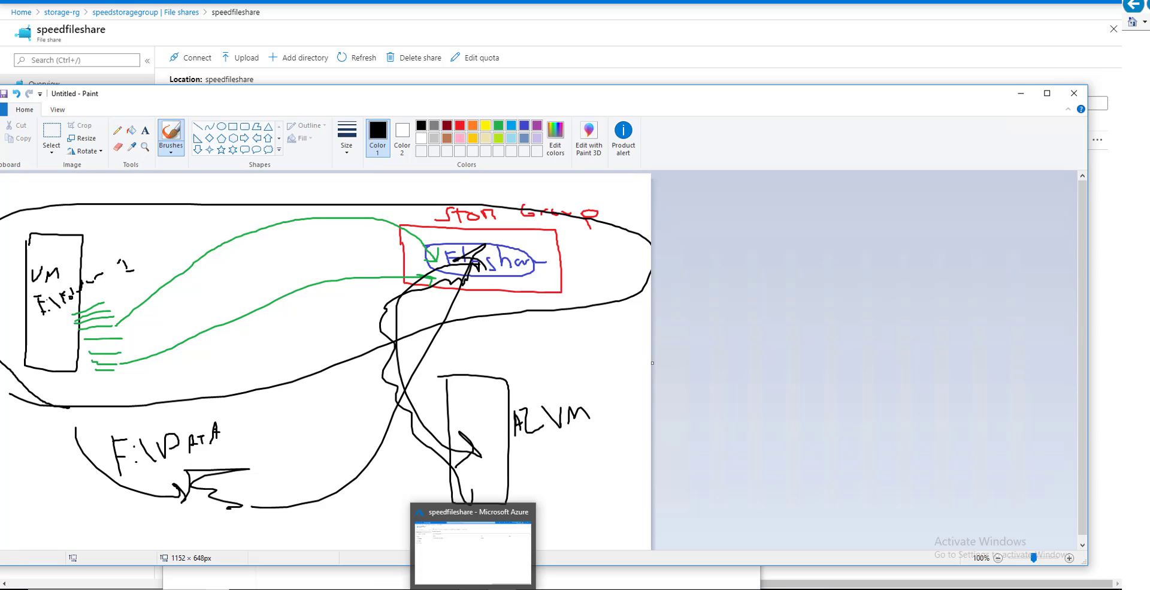
pyautogui.click(504, 578)
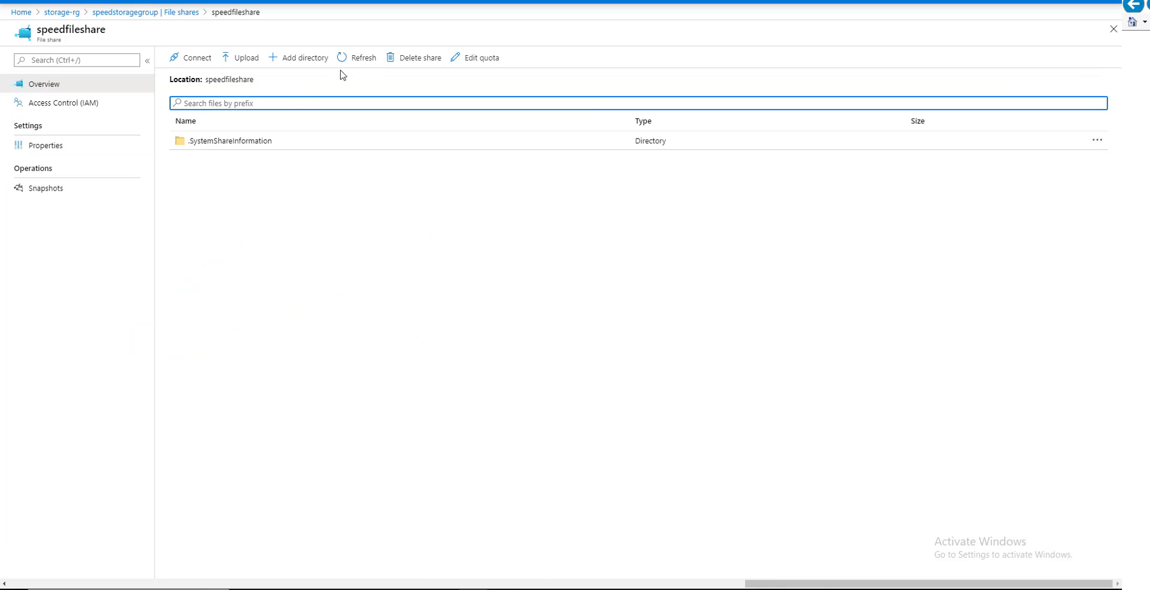
pyautogui.click(358, 61)
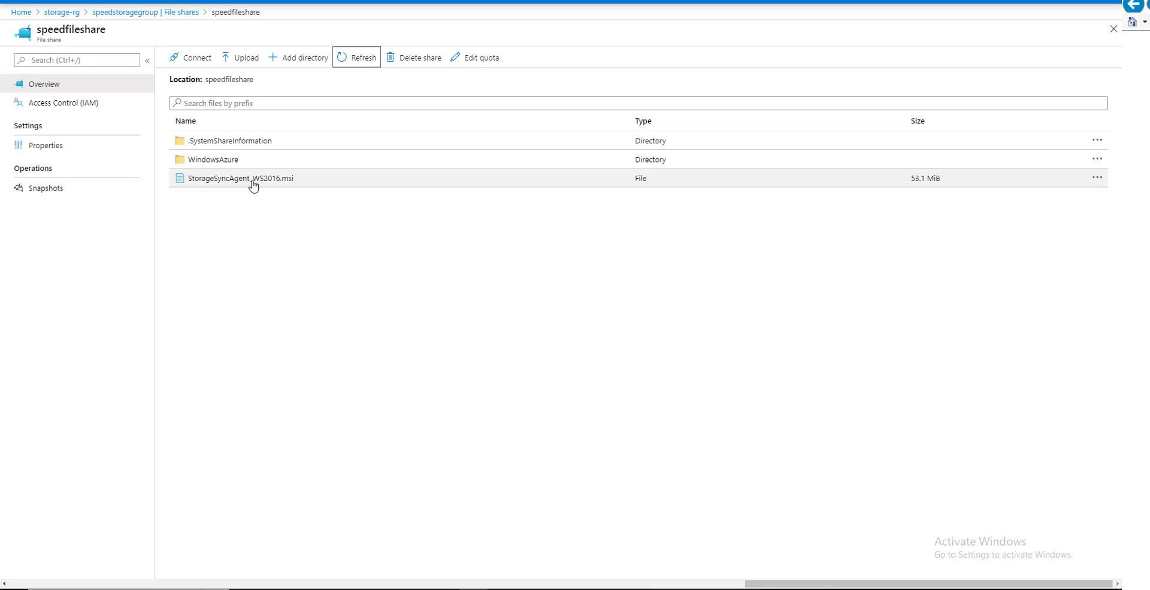
pyautogui.click(231, 159)
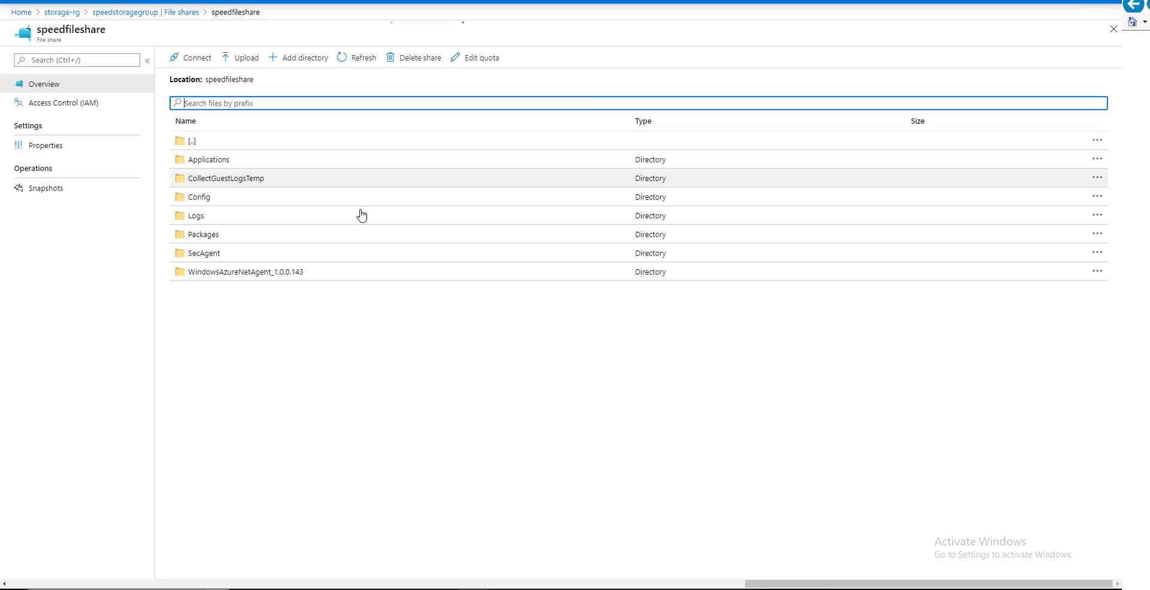
pyautogui.click(285, 217)
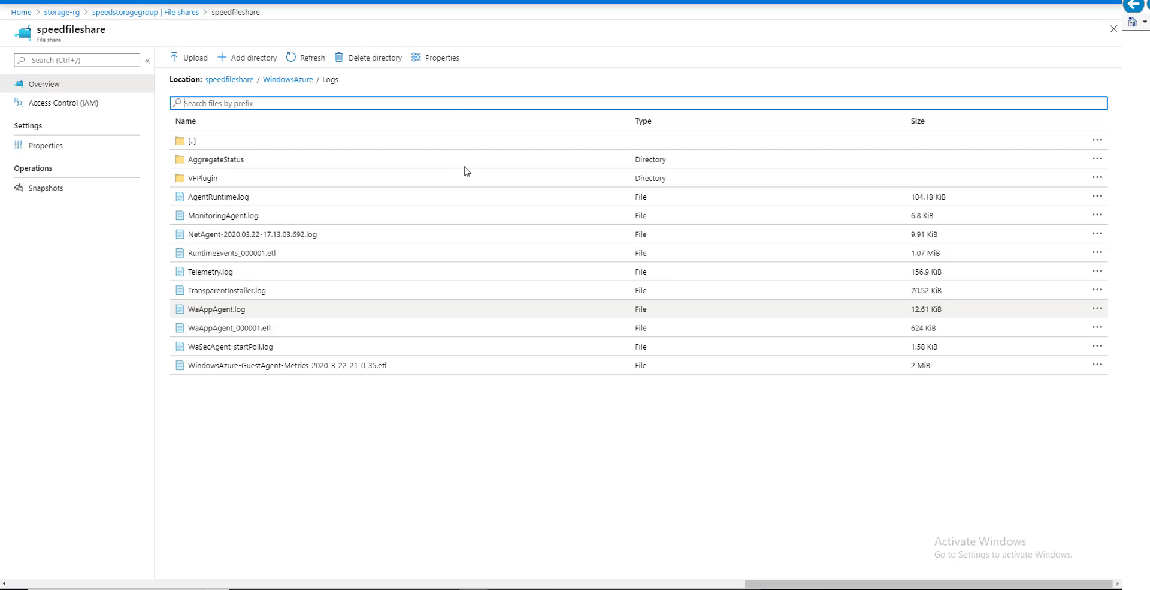
pyautogui.click(155, 13)
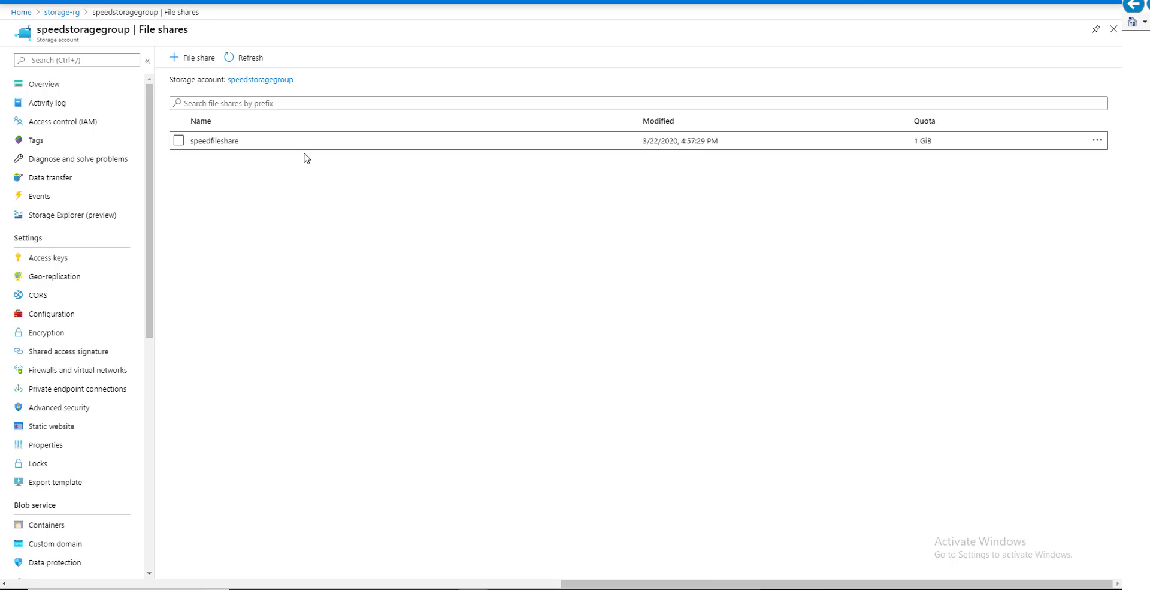
pyautogui.click(399, 153)
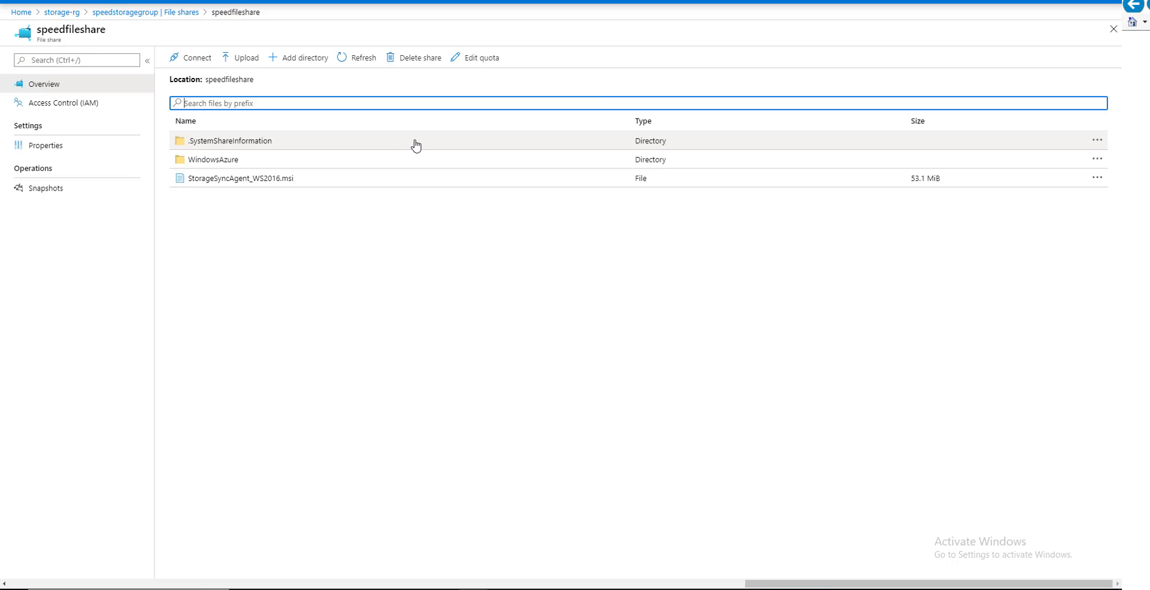
# Try to delete the file share speedfileshare, entering its name as confirmation, and return to the list of file shares
pyautogui.click(416, 66)
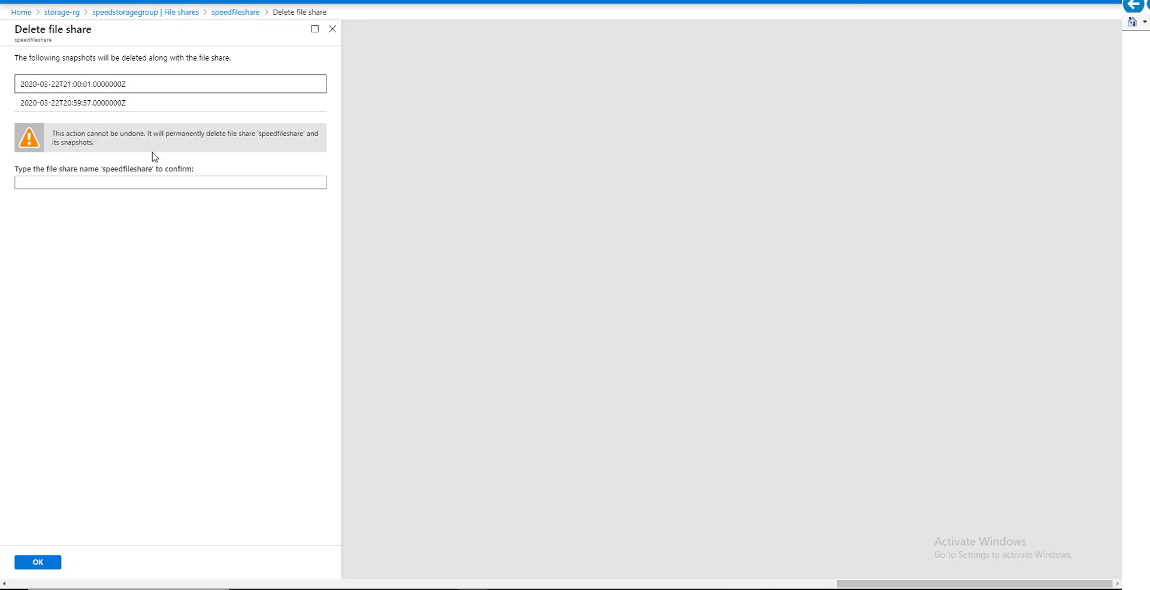
pyautogui.click(159, 181)
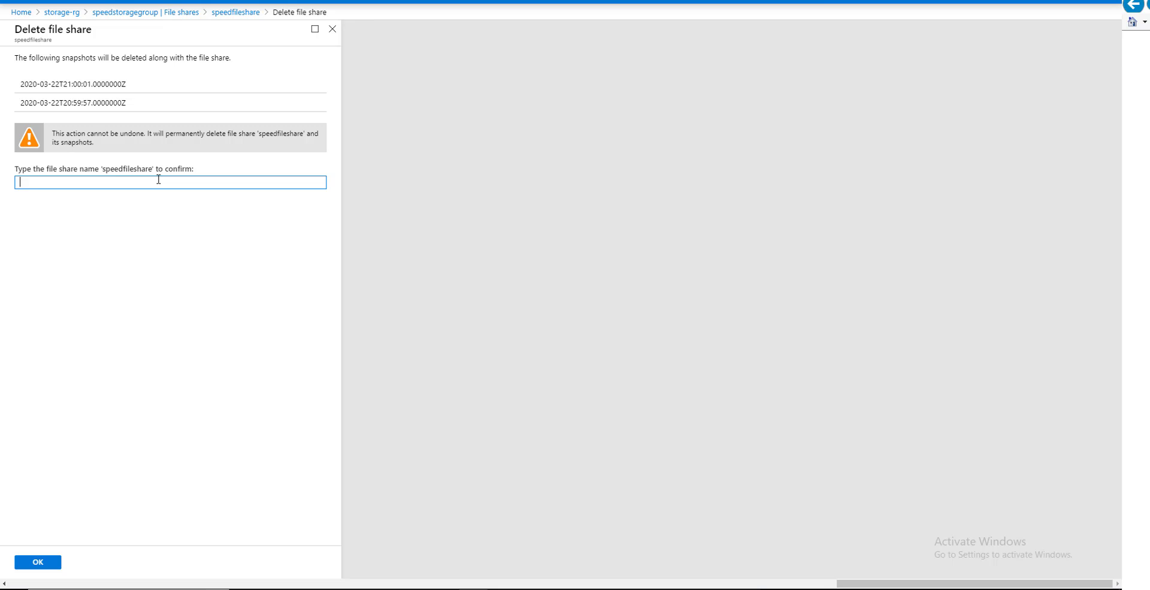
pyautogui.write('speedfileshare')
pyautogui.click(180, 12)
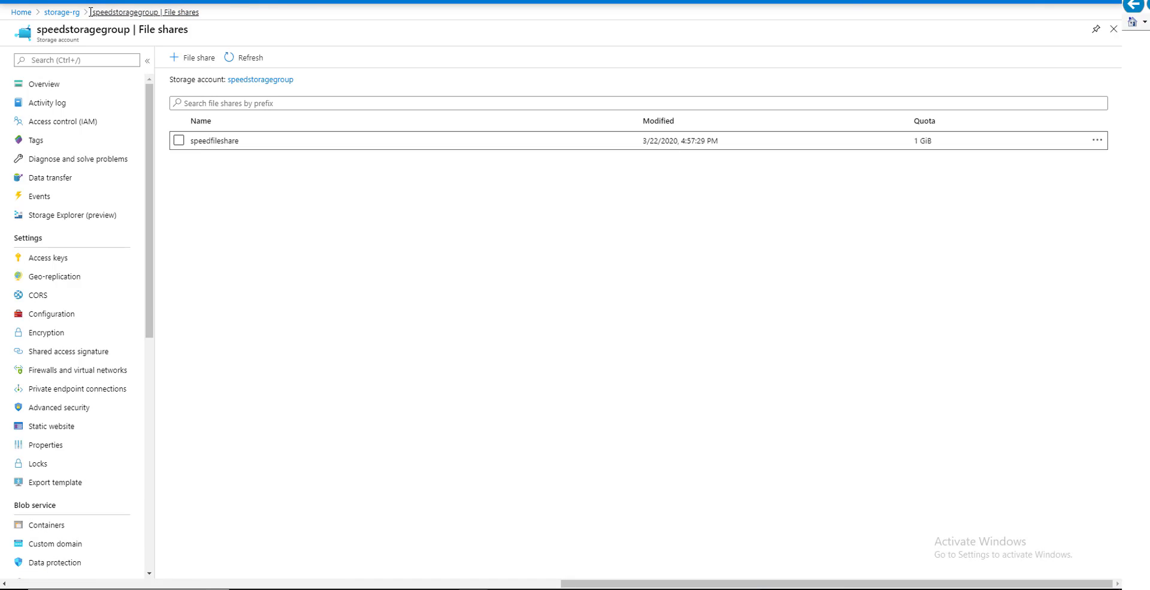
# Check the sync groups of the storage sync service speedsharefilesync in storage-rg, refresh the list, and return to the resource group
pyautogui.click(61, 12)
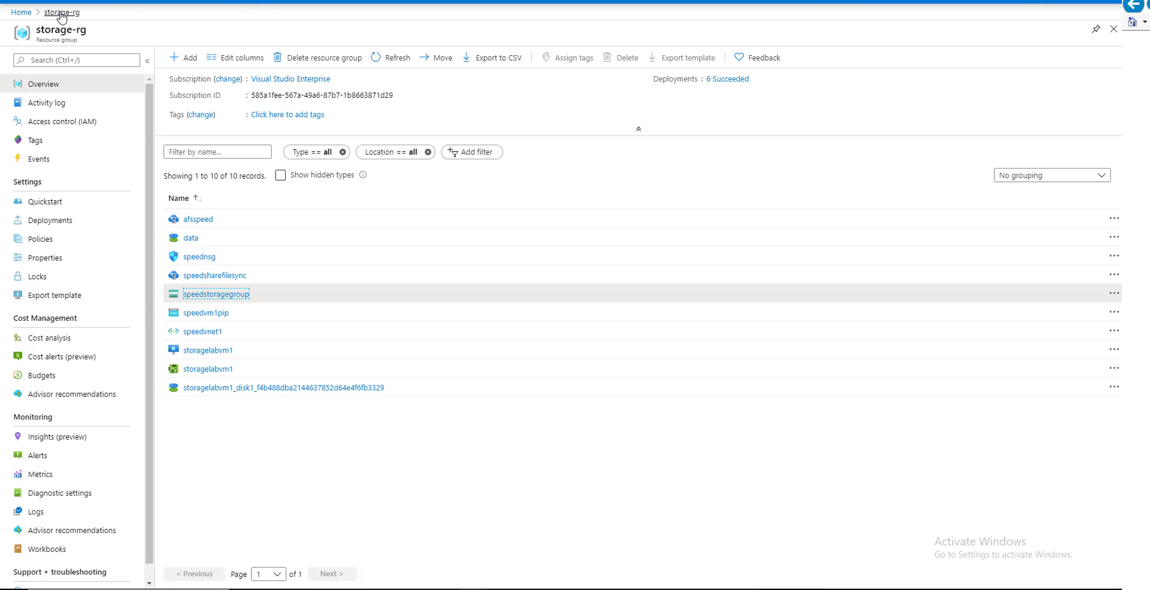
pyautogui.click(223, 275)
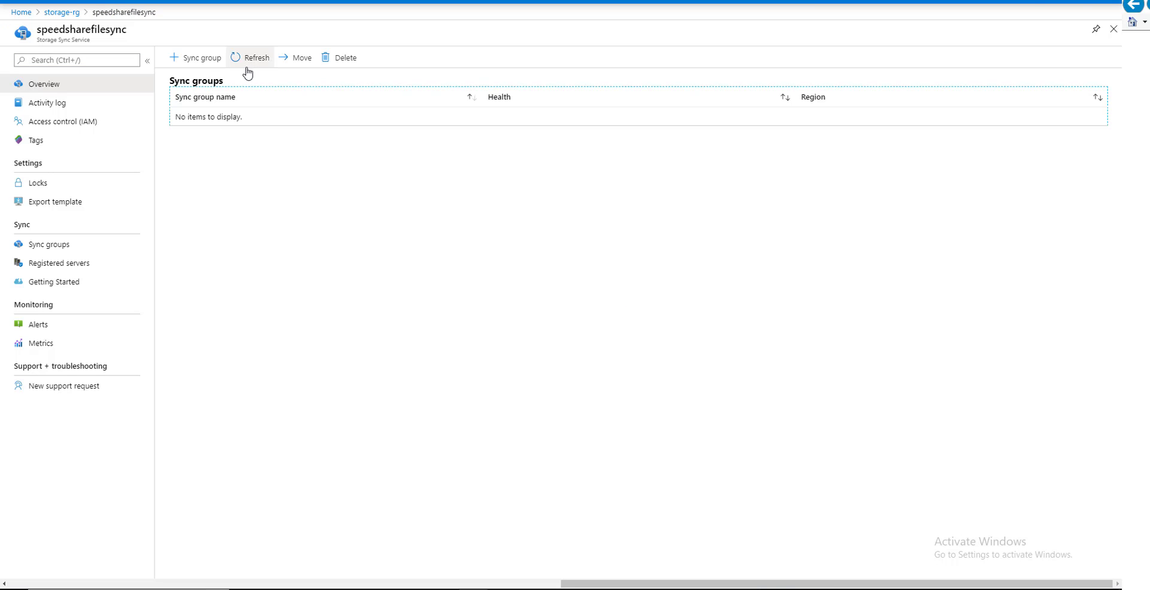
pyautogui.click(257, 60)
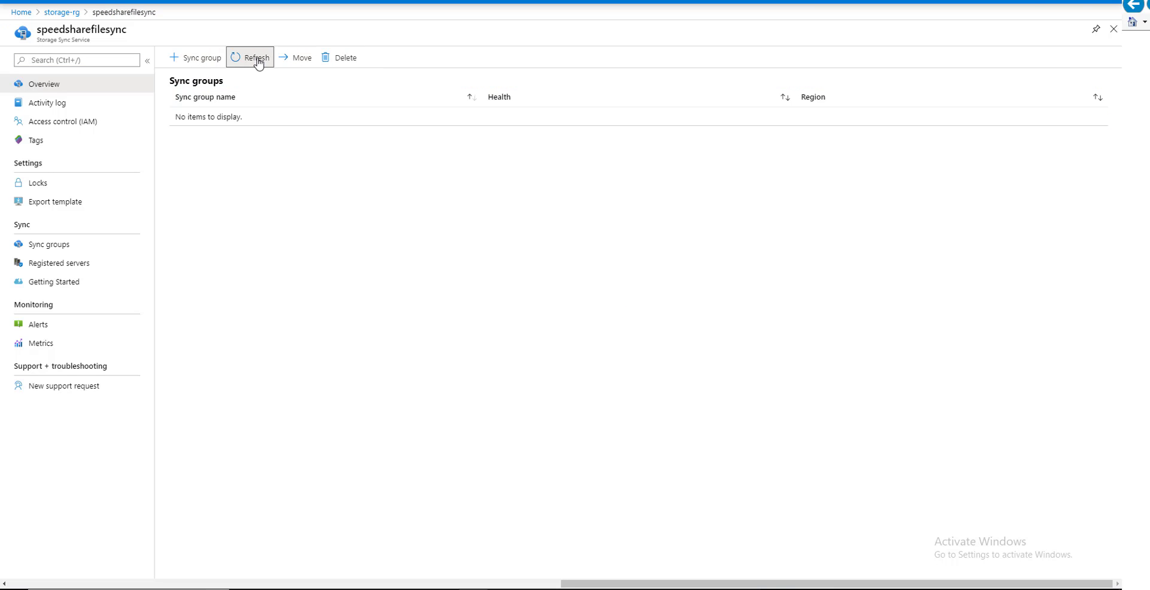
pyautogui.click(61, 12)
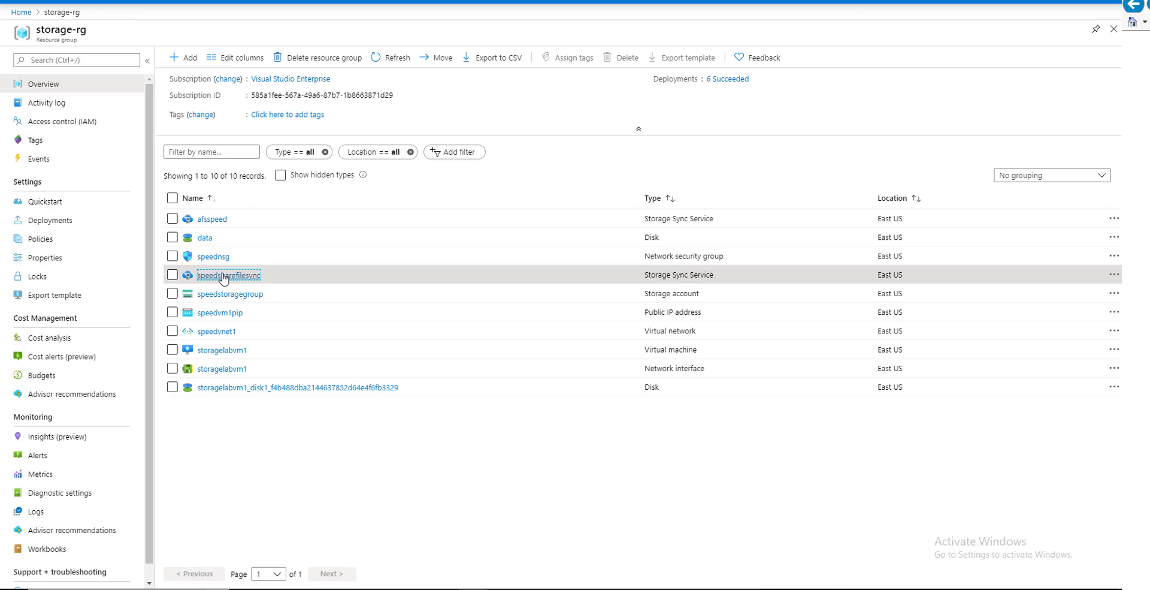
# Open speedsyncgroup in the storage sync service afsspeed, checking the deletion requirements of both the service and the sync group
pyautogui.click(219, 219)
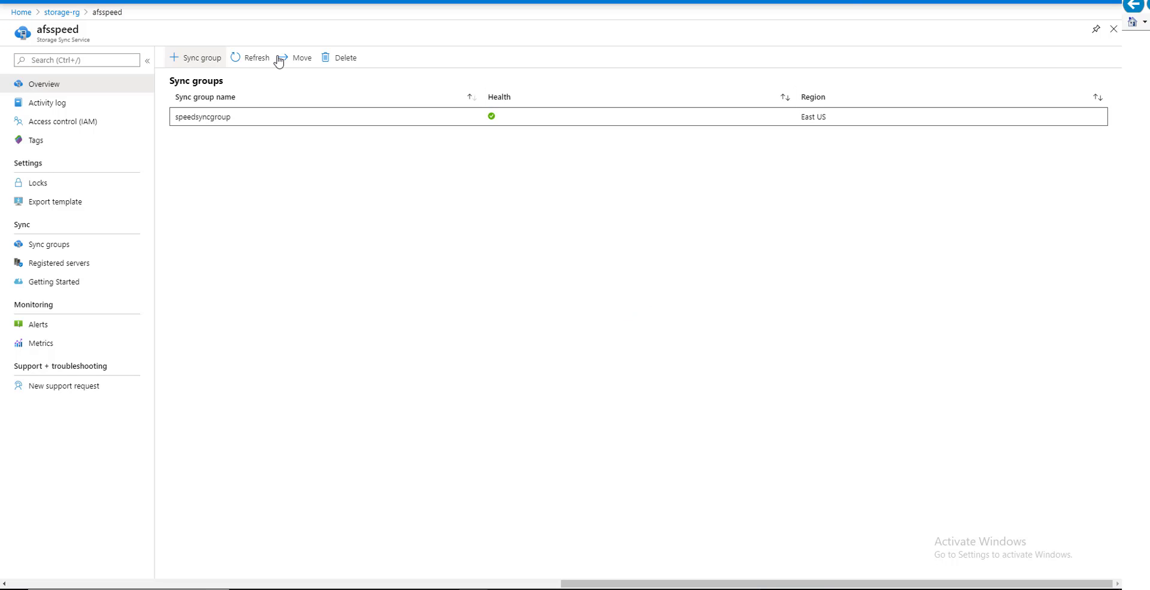
pyautogui.click(344, 57)
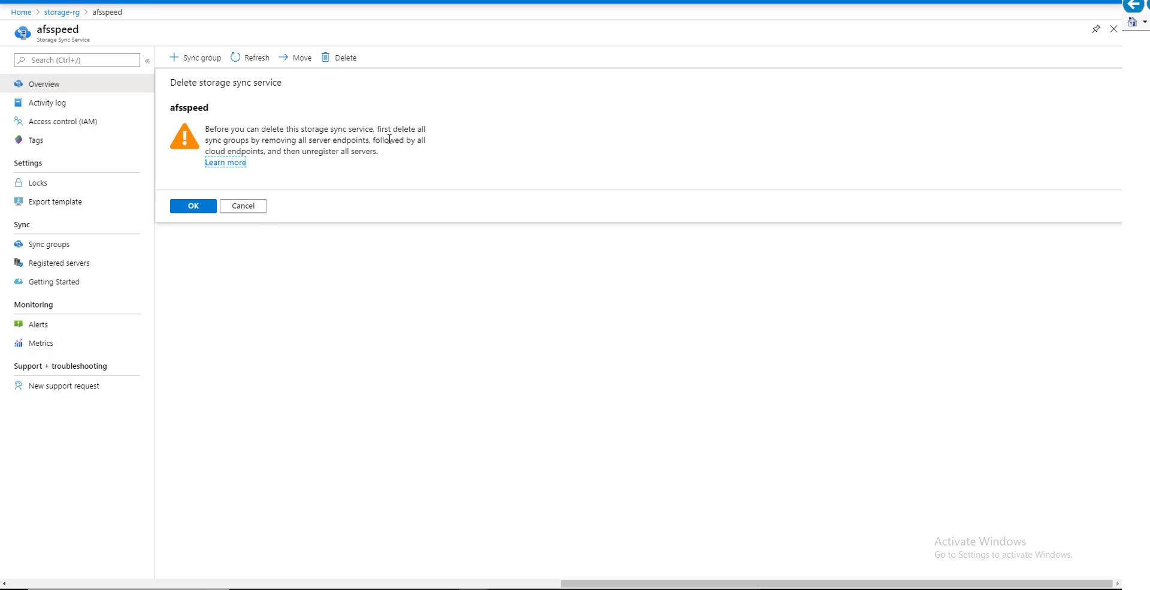
pyautogui.click(249, 207)
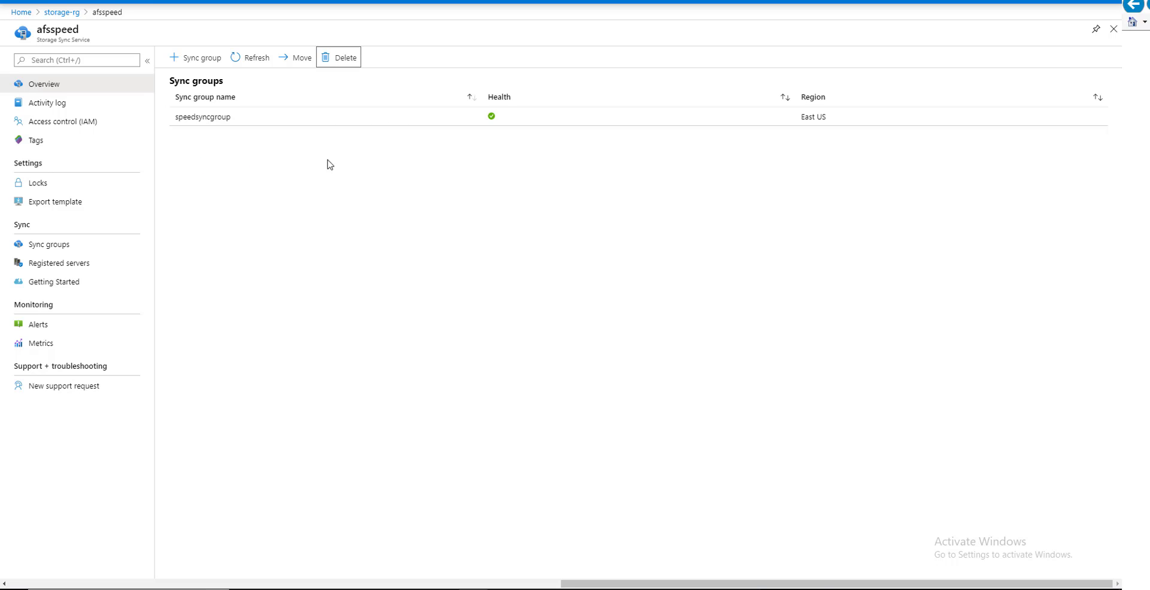
pyautogui.click(223, 117)
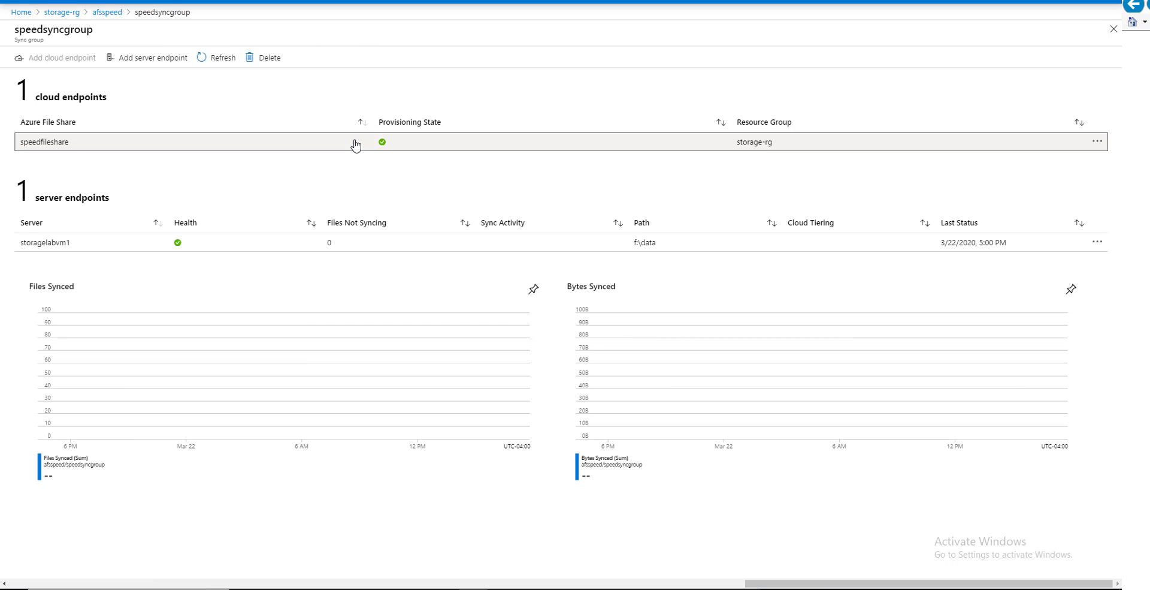
pyautogui.click(276, 62)
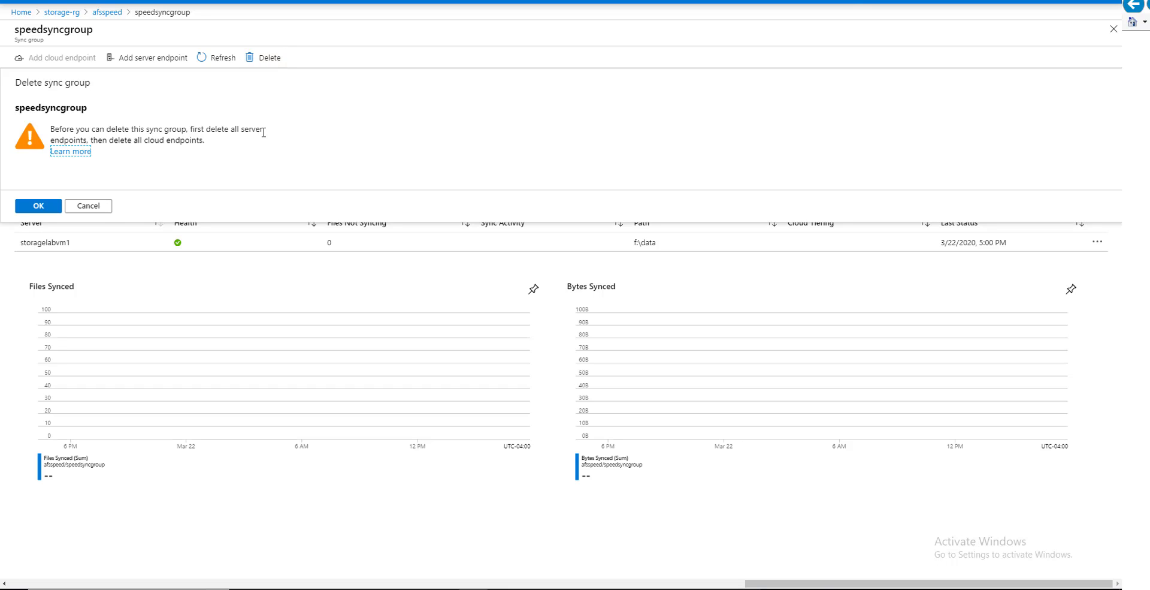
pyautogui.click(99, 207)
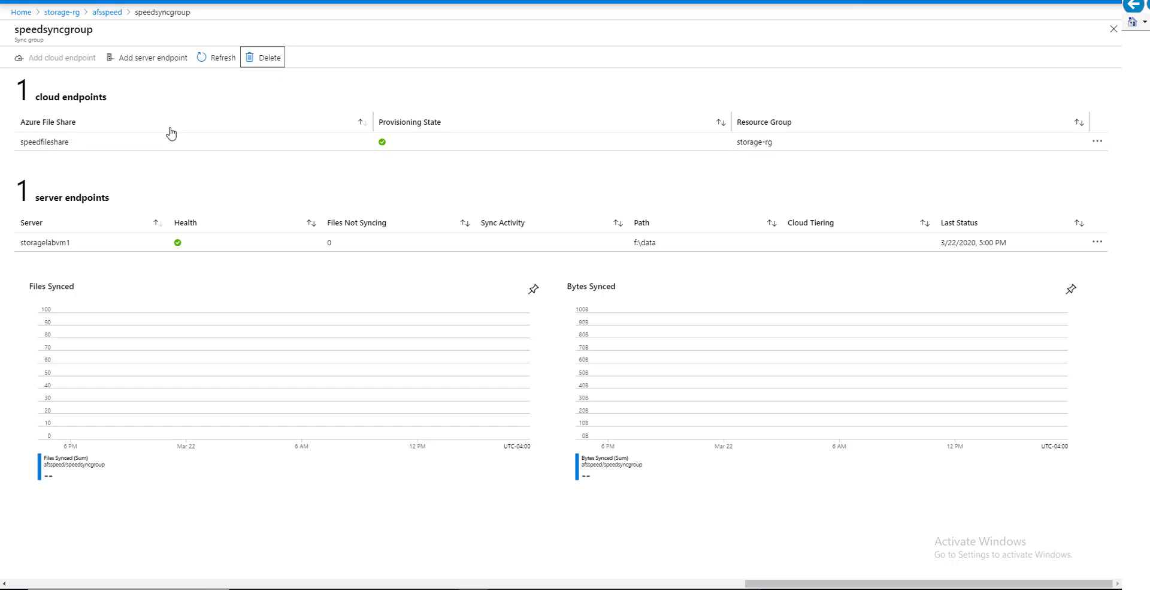
# Delete the server endpoint storagelabvm1 from speedsyncgroup, entering its name as confirmation, and refresh the sync group
pyautogui.click(233, 242)
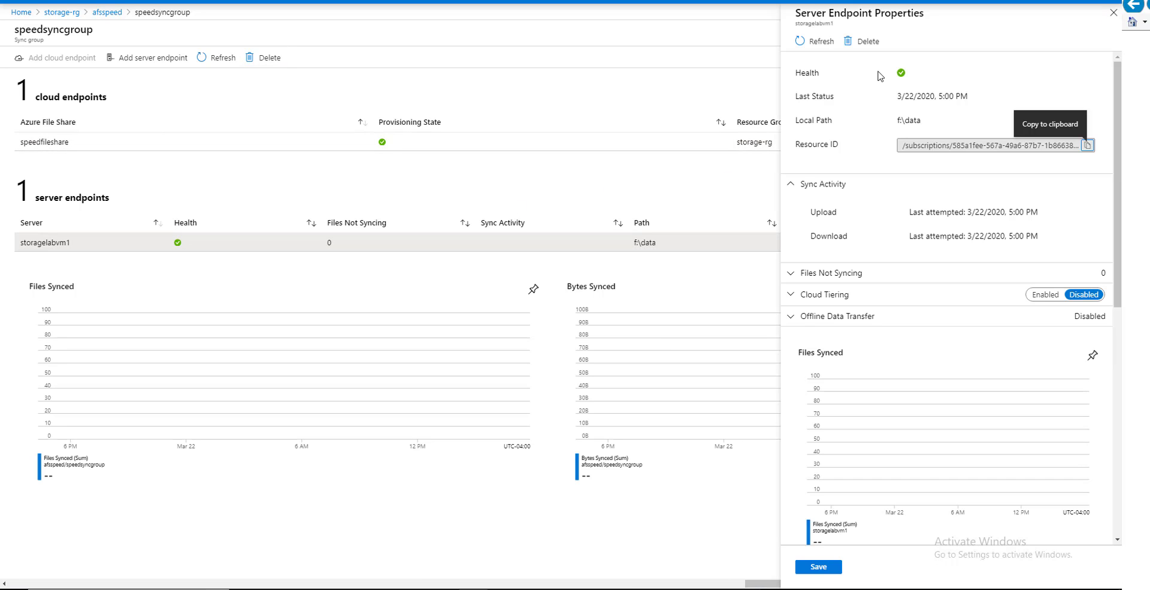
pyautogui.click(866, 42)
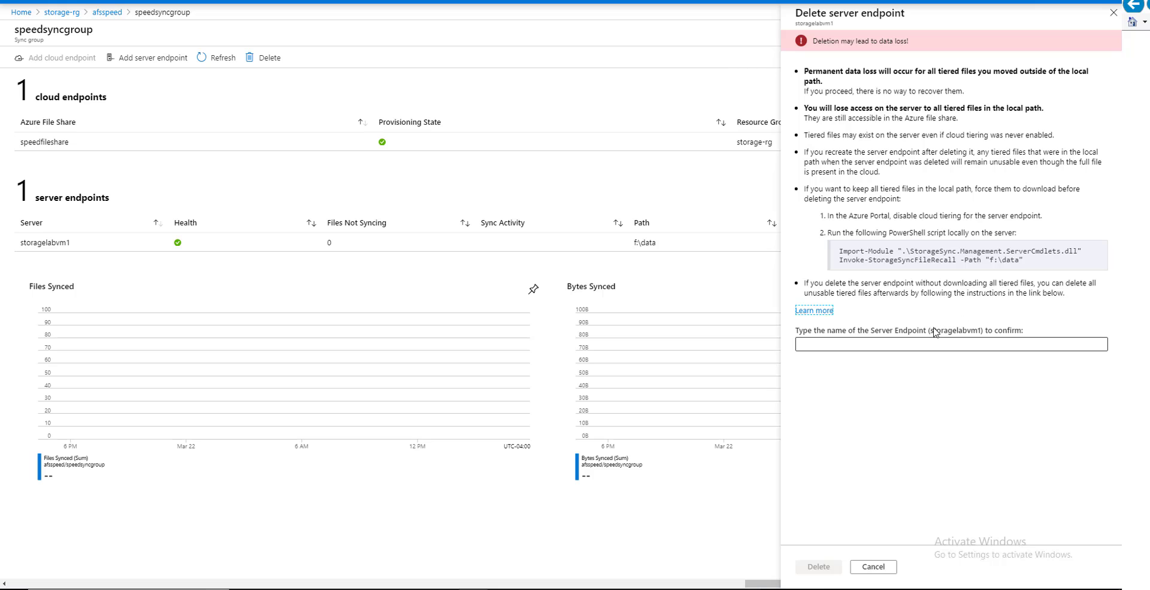
pyautogui.moveTo(930, 330); pyautogui.dragTo(983, 337)
pyautogui.hotkey('ctrl', 'c')
pyautogui.click(969, 336)
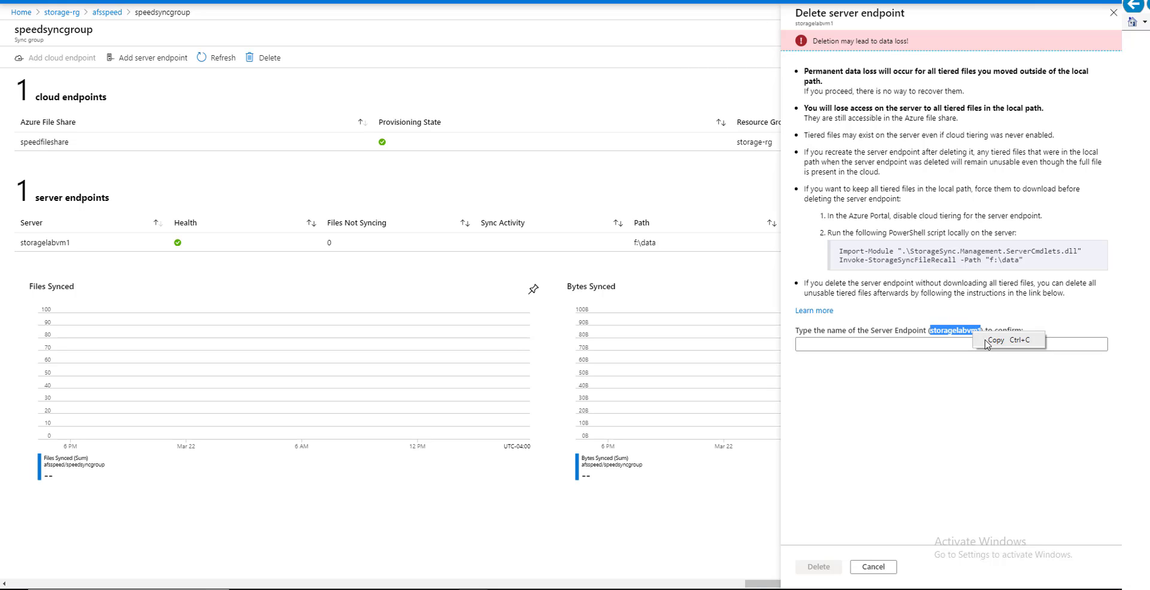
pyautogui.click(899, 341)
pyautogui.hotkey('ctrl', 'v')
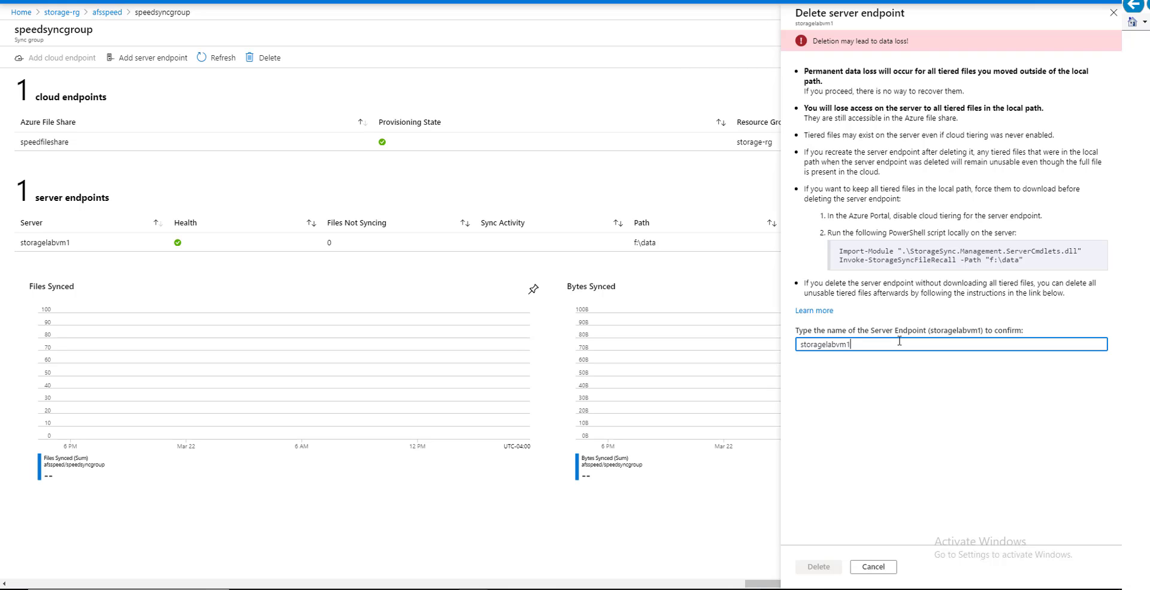
pyautogui.click(819, 567)
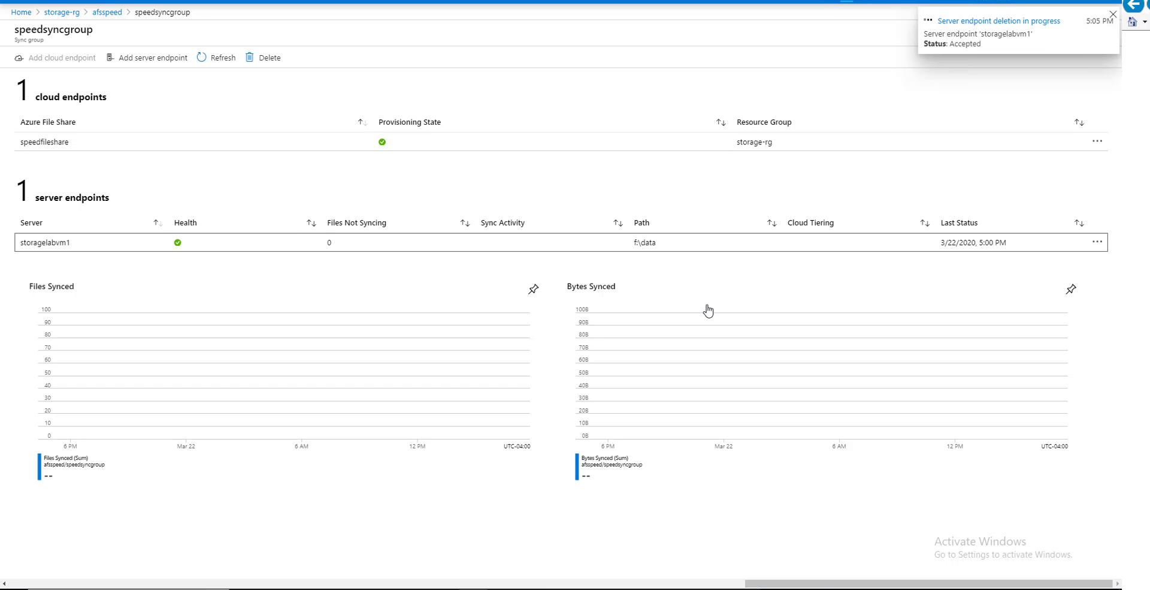
pyautogui.click(217, 58)
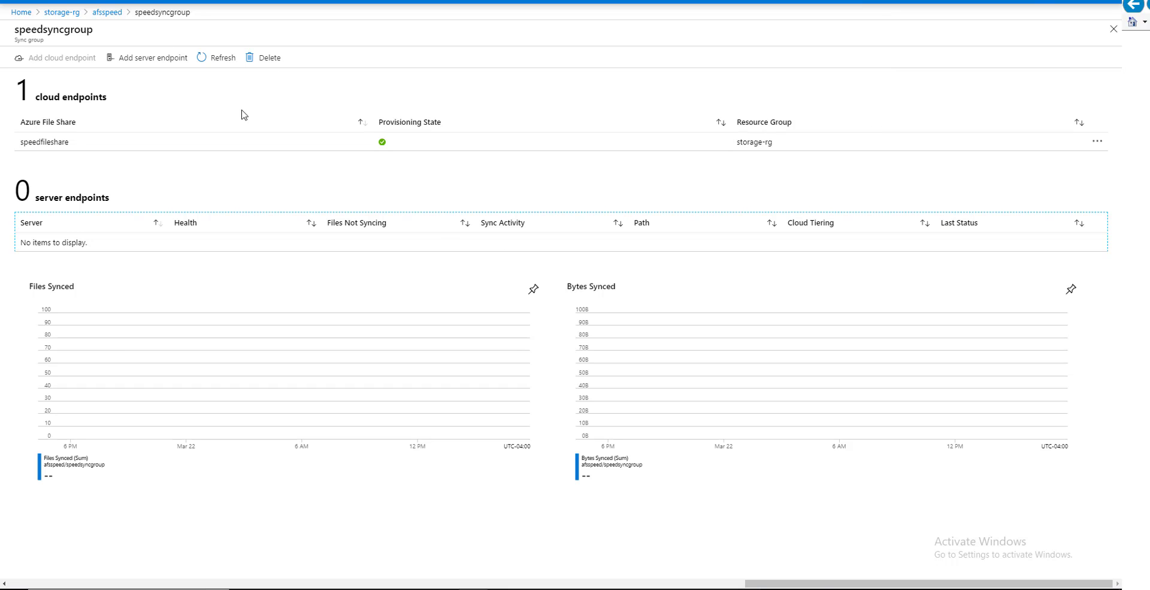
# Delete the cloud endpoint speedfileshare from speedsyncgroup
pyautogui.click(323, 145)
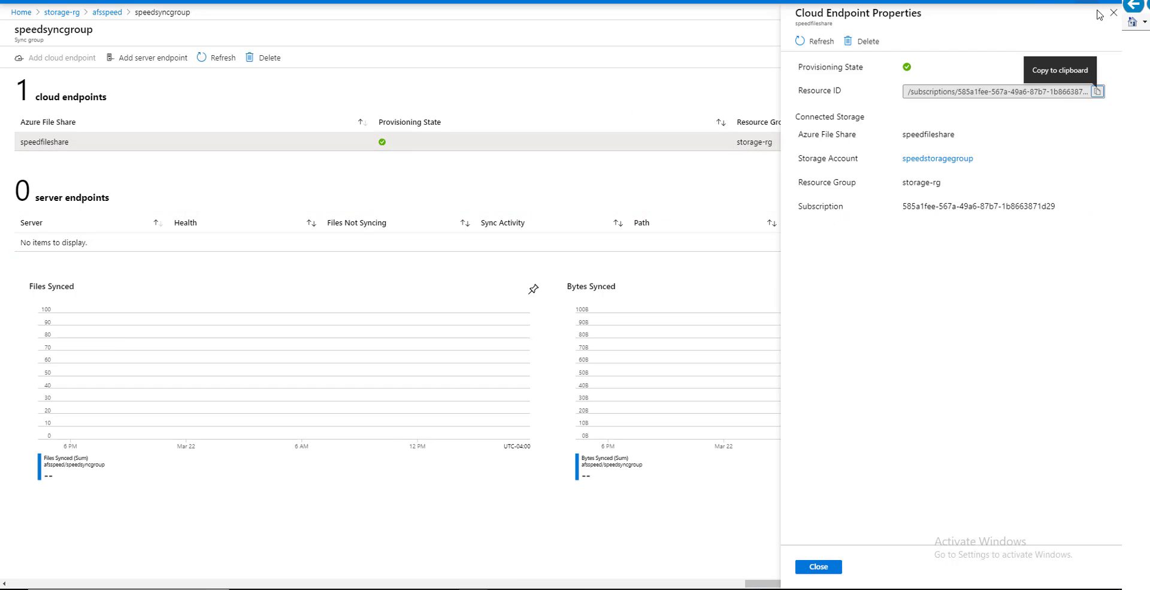
pyautogui.click(863, 40)
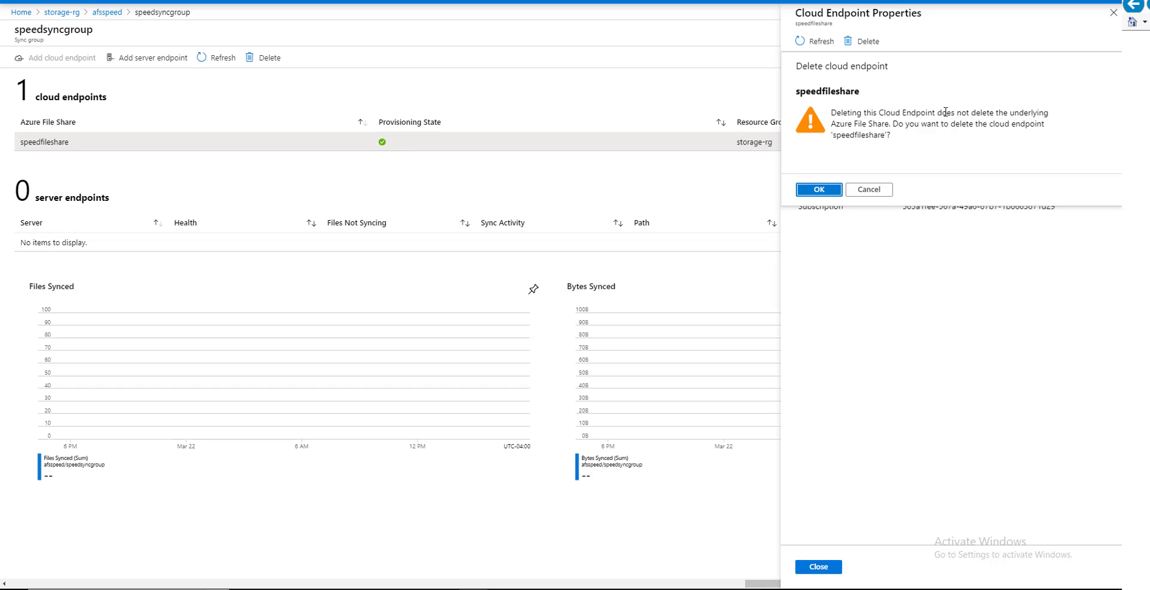
pyautogui.click(825, 187)
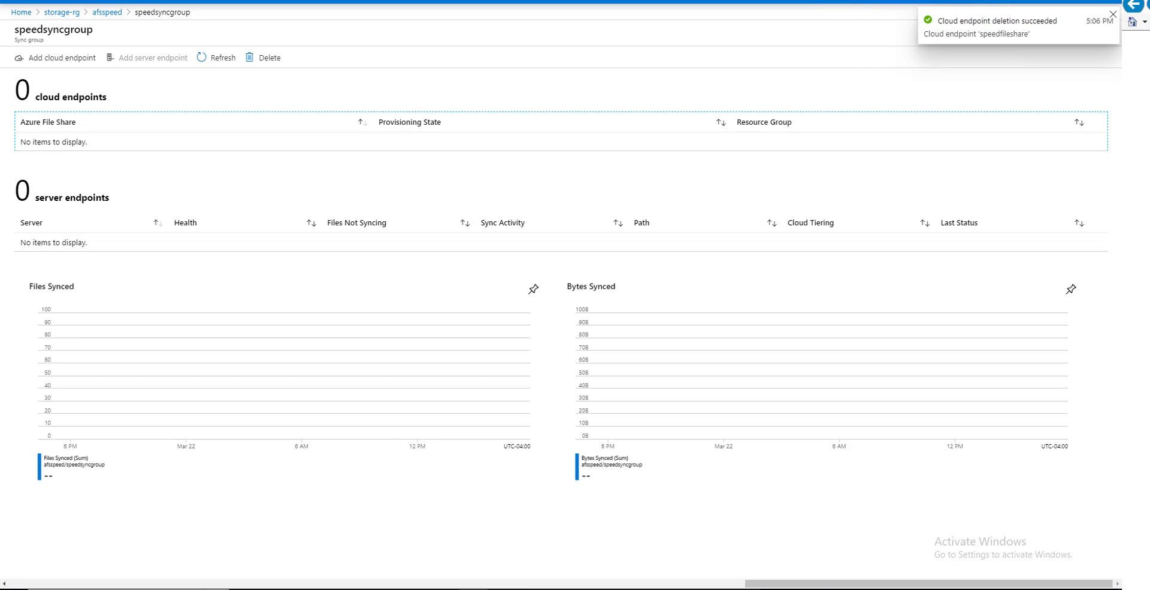
pyautogui.click(107, 13)
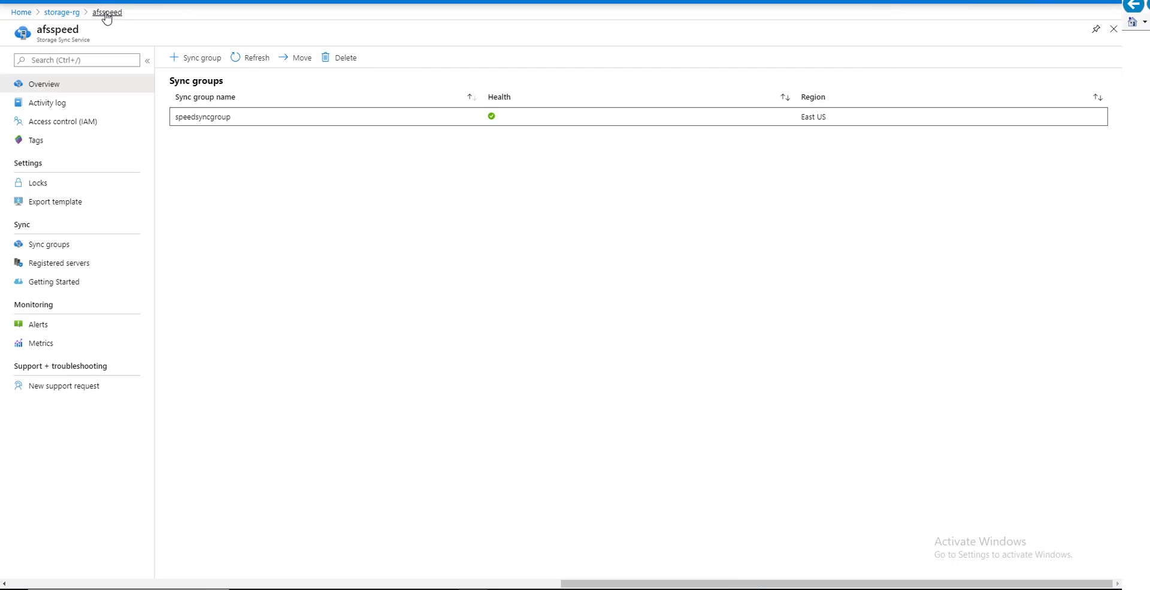
pyautogui.click(351, 60)
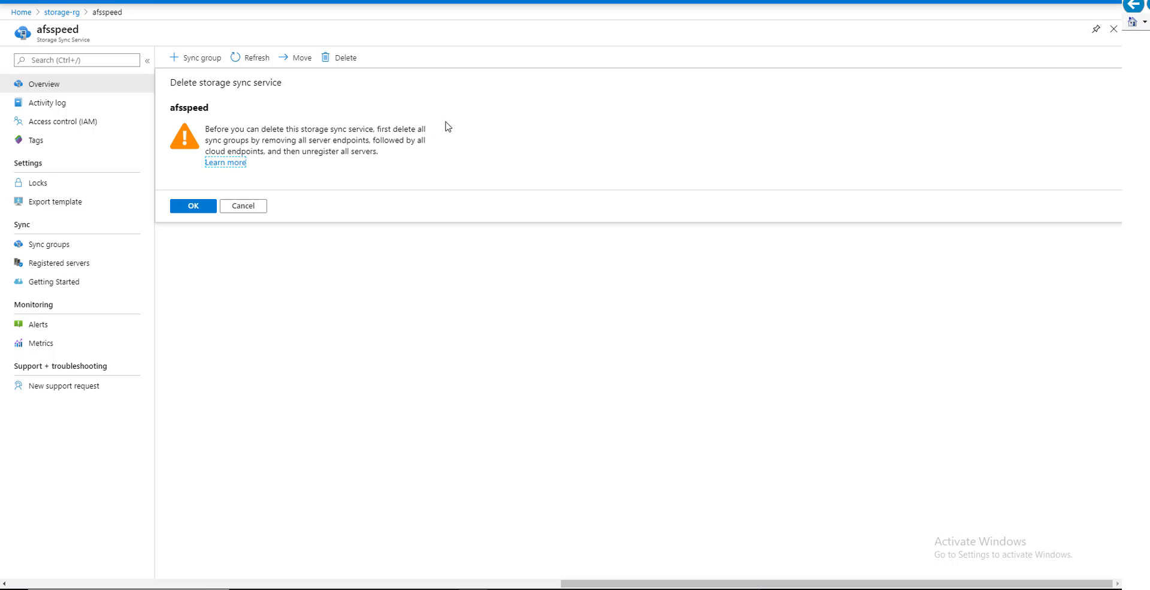
pyautogui.click(253, 209)
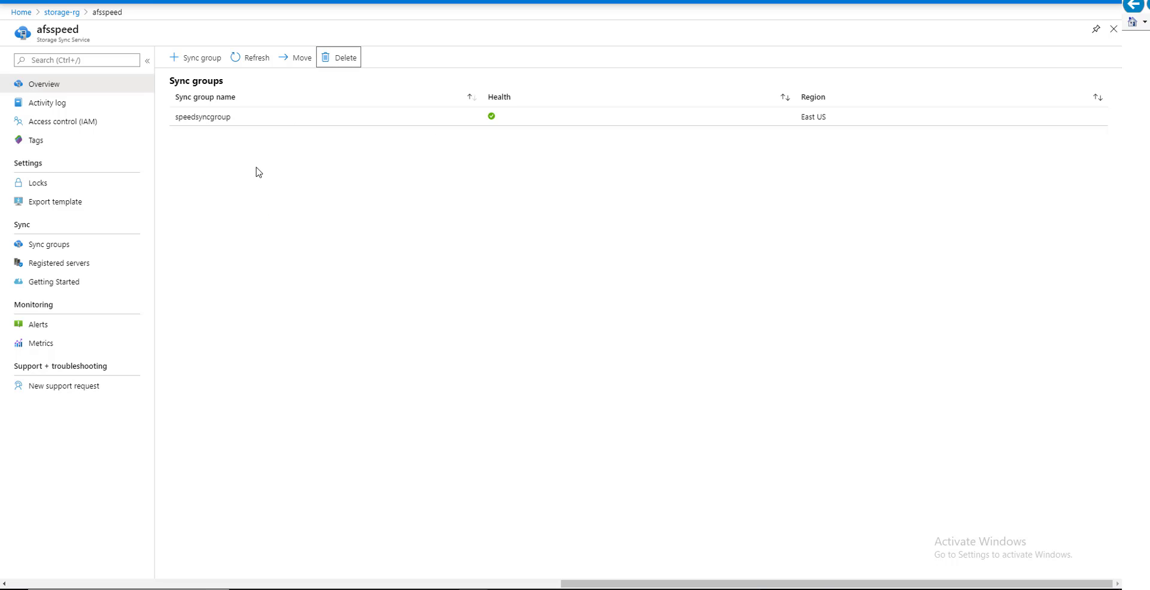
# Delete the sync group speedsyncgroup from the storage sync service afsspeed
pyautogui.click(226, 118)
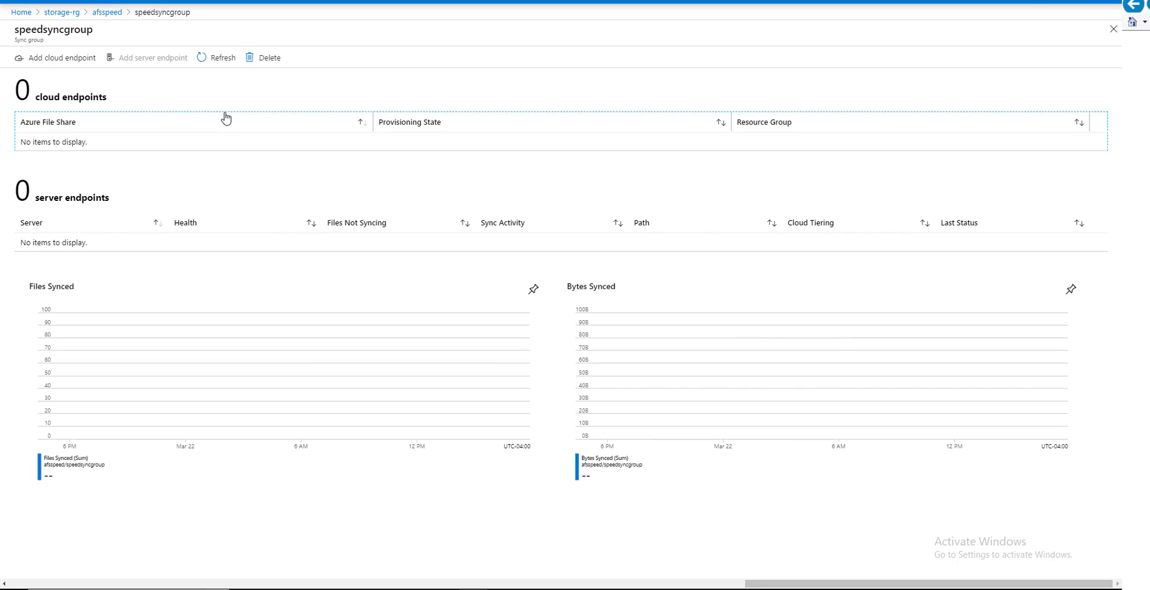
pyautogui.click(269, 59)
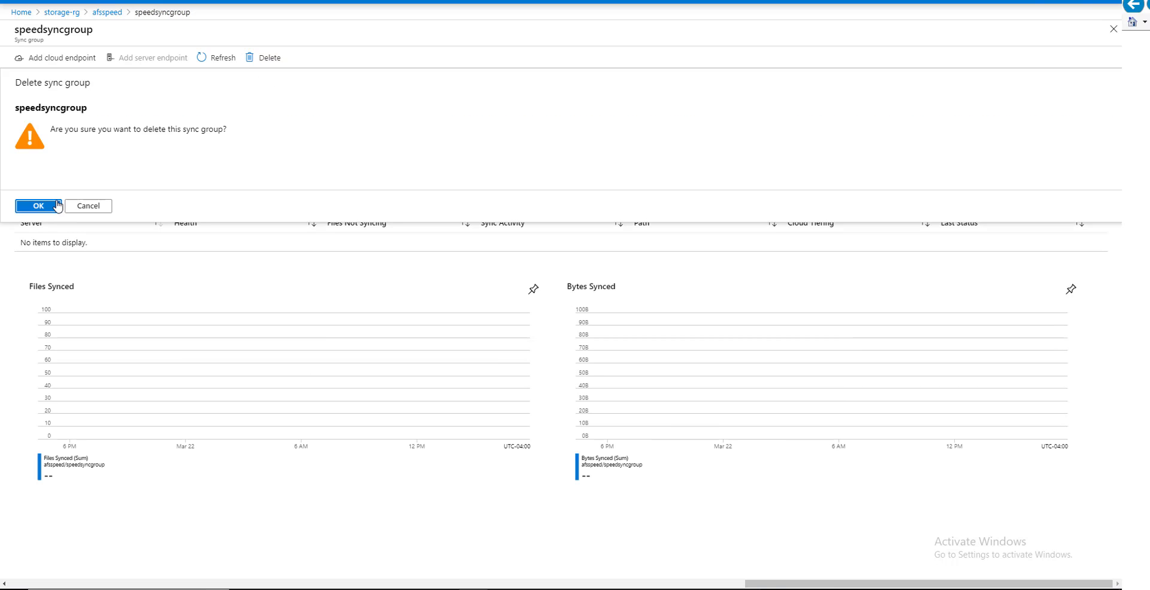
pyautogui.click(38, 205)
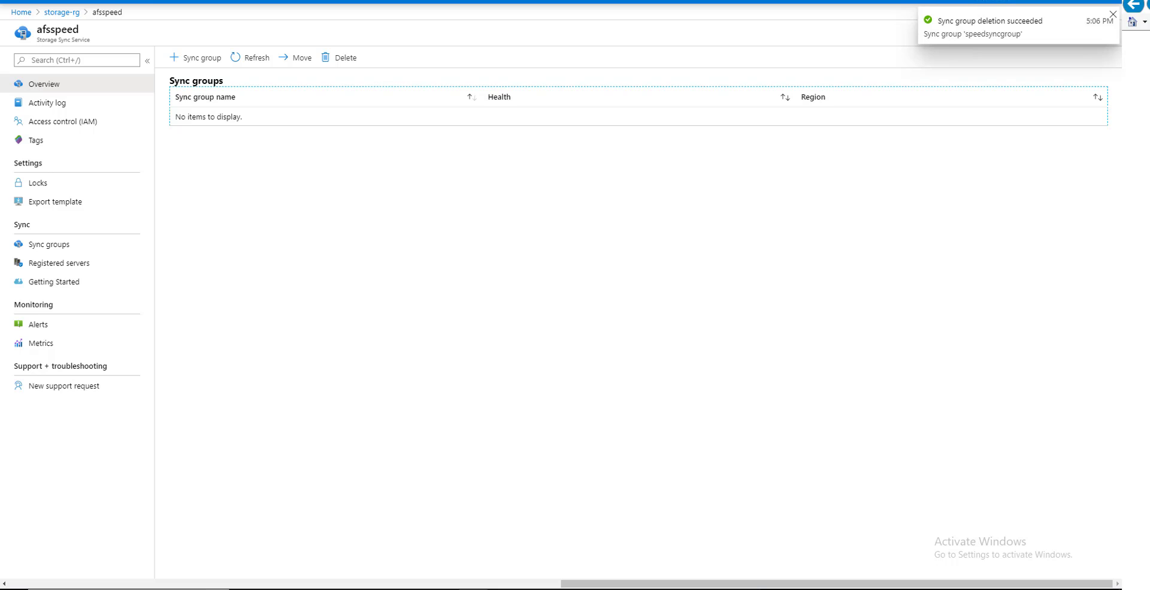
# Try to delete the storage sync service afsspeed and reopen its deletion requirements
pyautogui.click(334, 64)
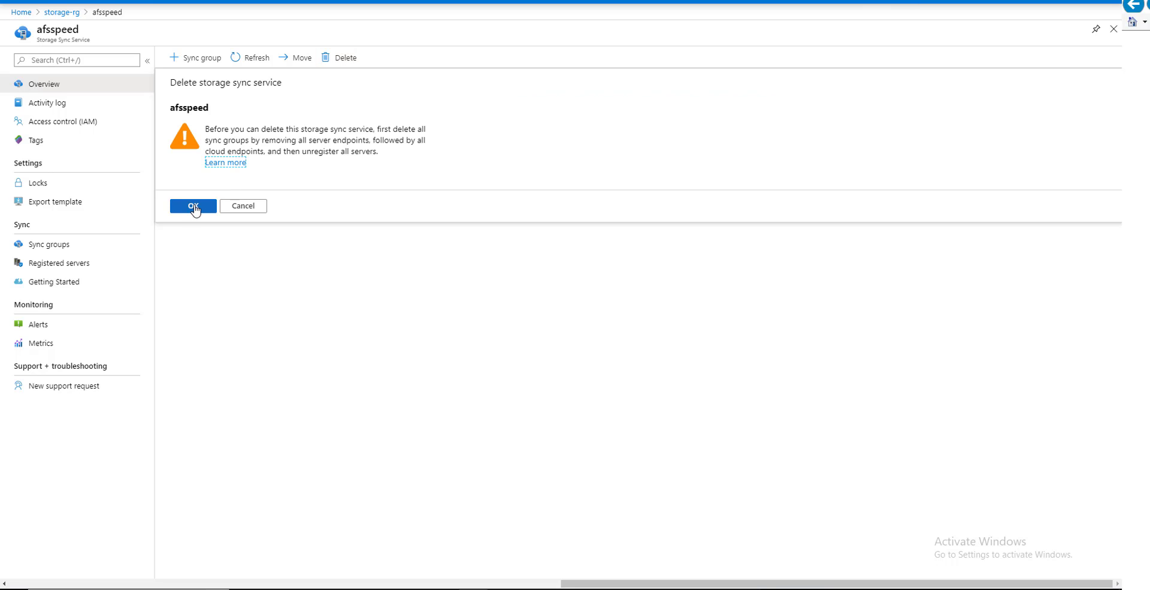
pyautogui.click(193, 207)
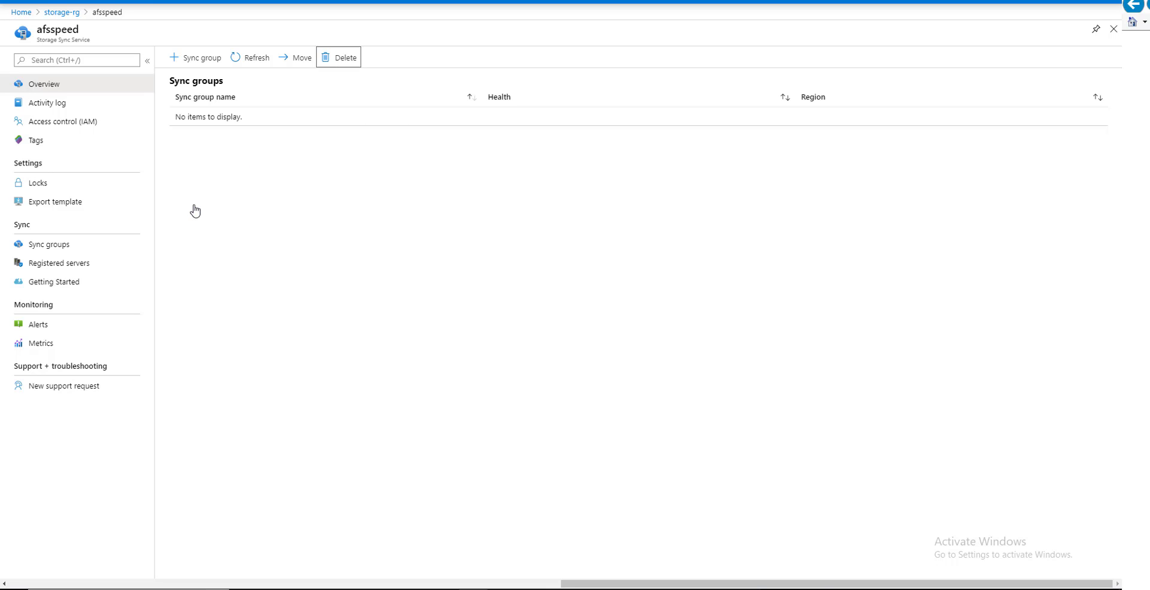
pyautogui.click(337, 62)
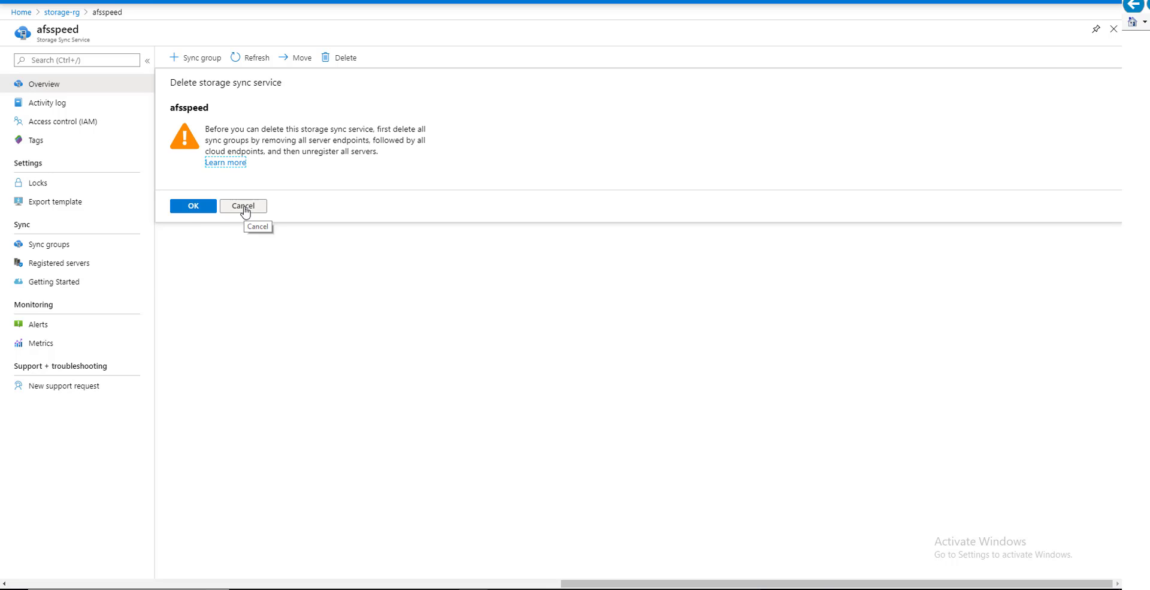
# Unregister the server storagelabvm1 from afsspeed, entering its name as confirmation, and go to the service's sync groups
pyautogui.click(83, 264)
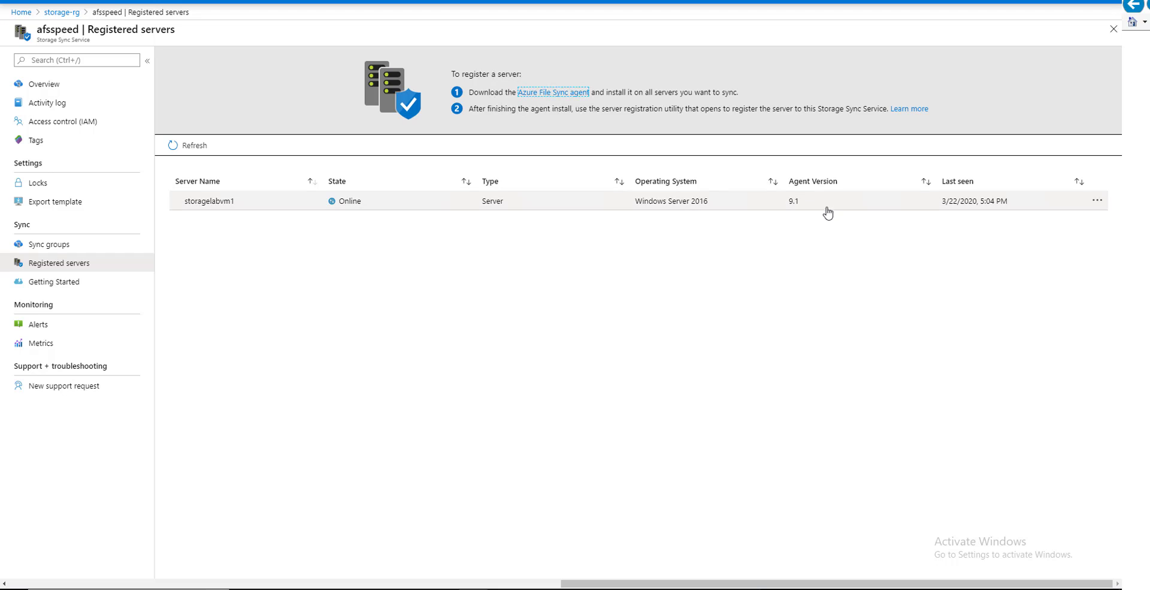
pyautogui.click(1098, 201)
pyautogui.click(1003, 229)
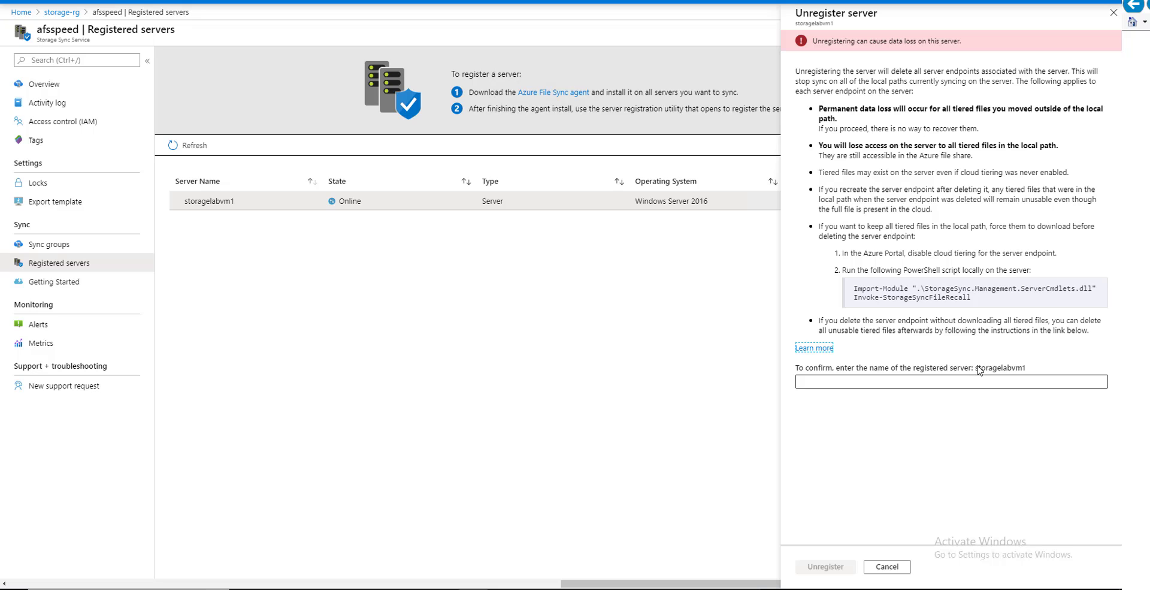
pyautogui.moveTo(978, 368); pyautogui.dragTo(1027, 372)
pyautogui.press('super+c')
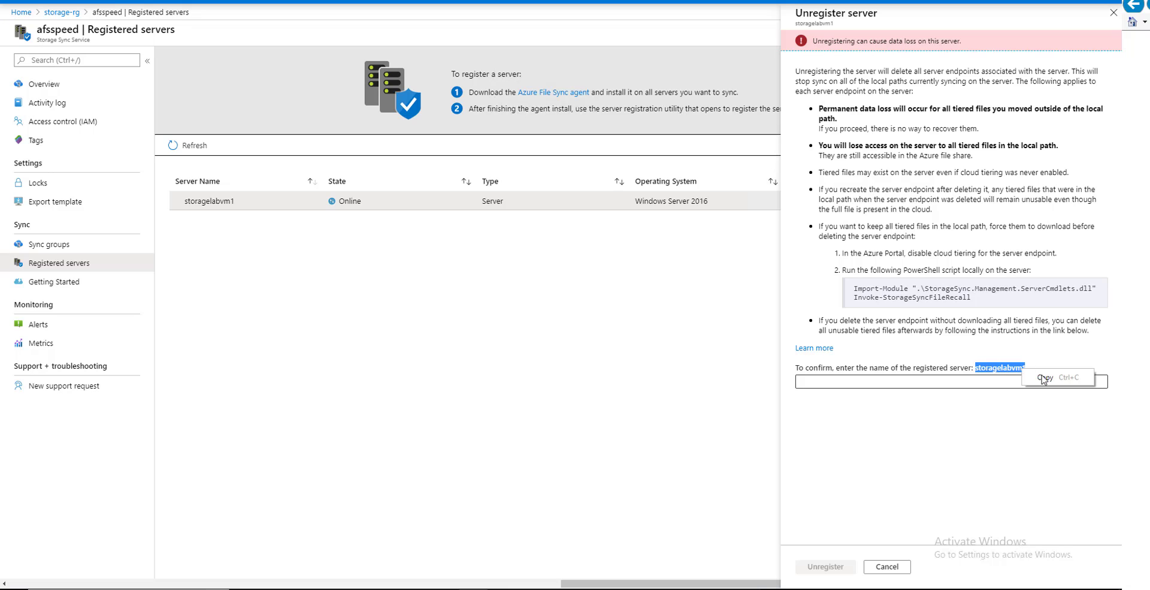
pyautogui.click(923, 382)
pyautogui.rightClick(923, 381)
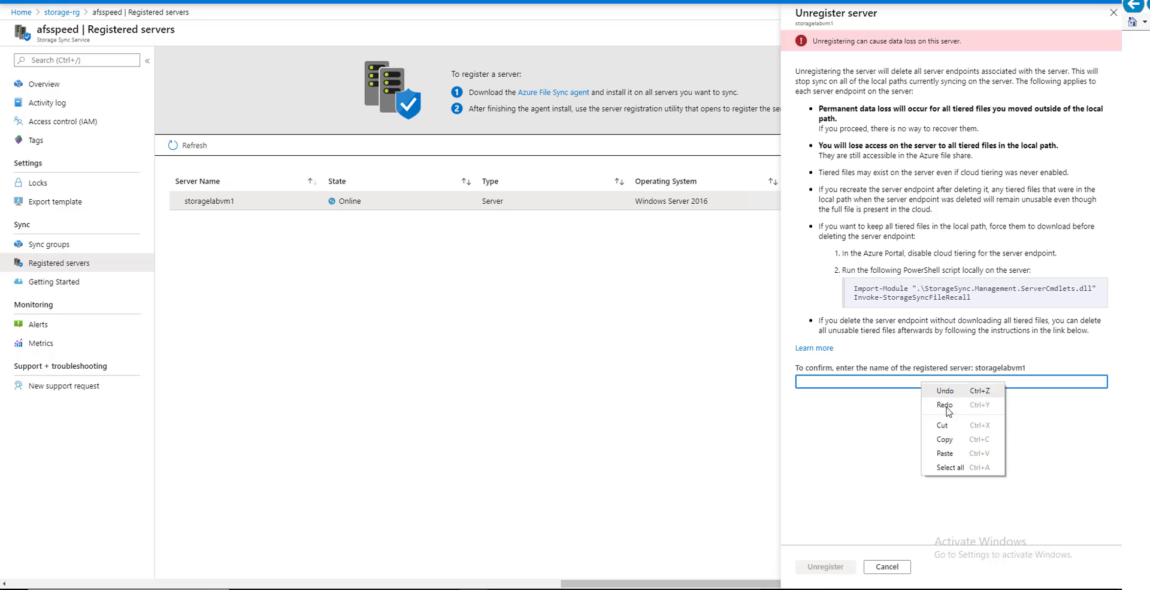
pyautogui.click(962, 438)
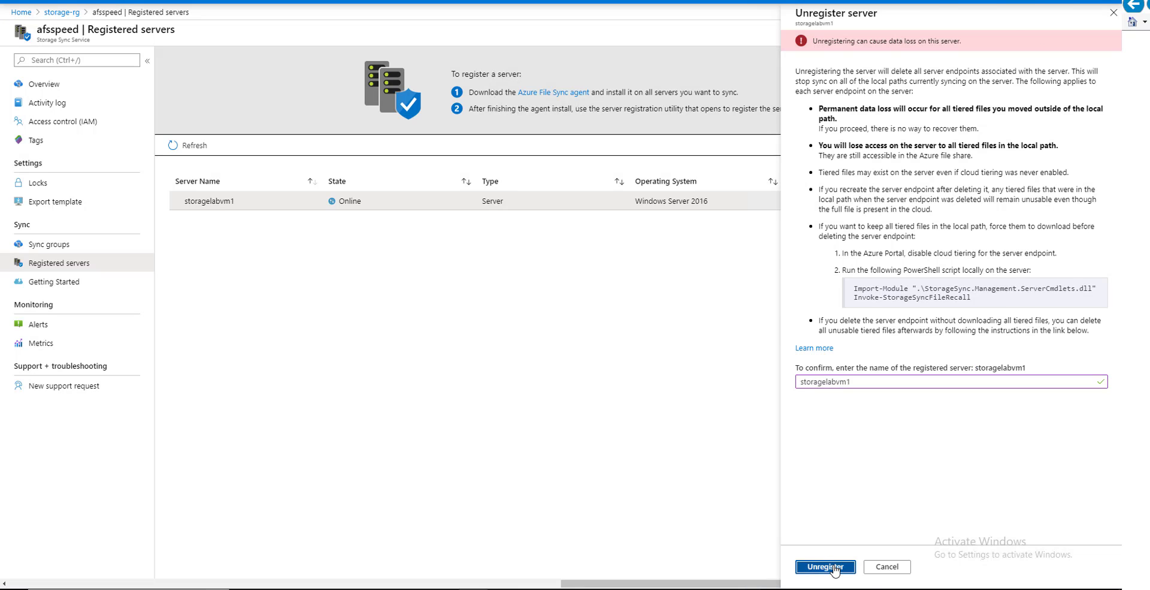
pyautogui.click(828, 567)
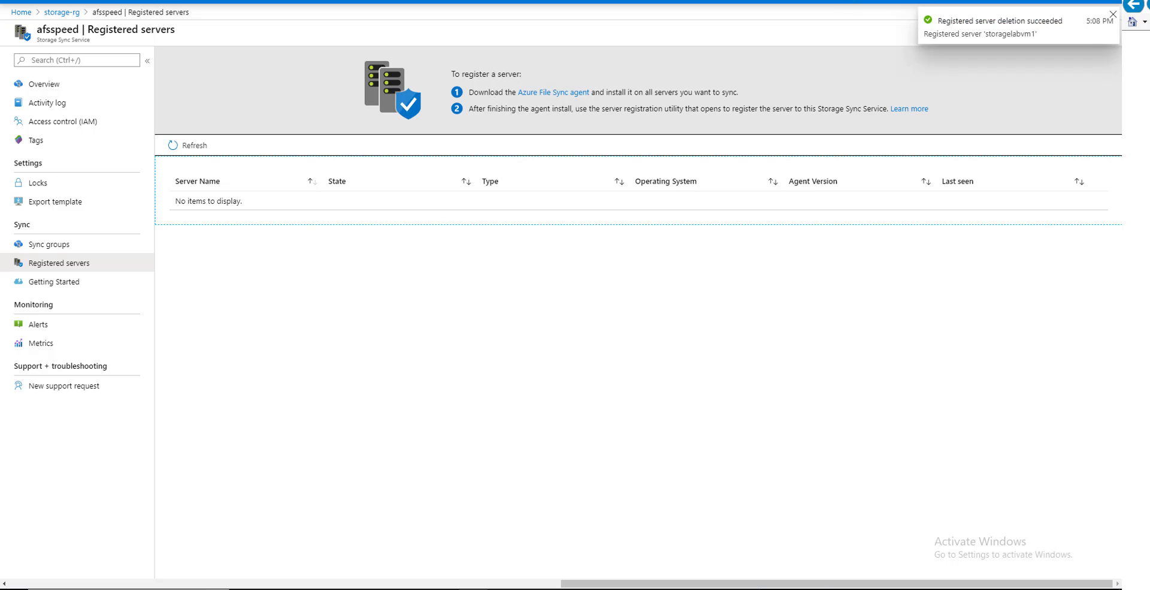
pyautogui.click(44, 246)
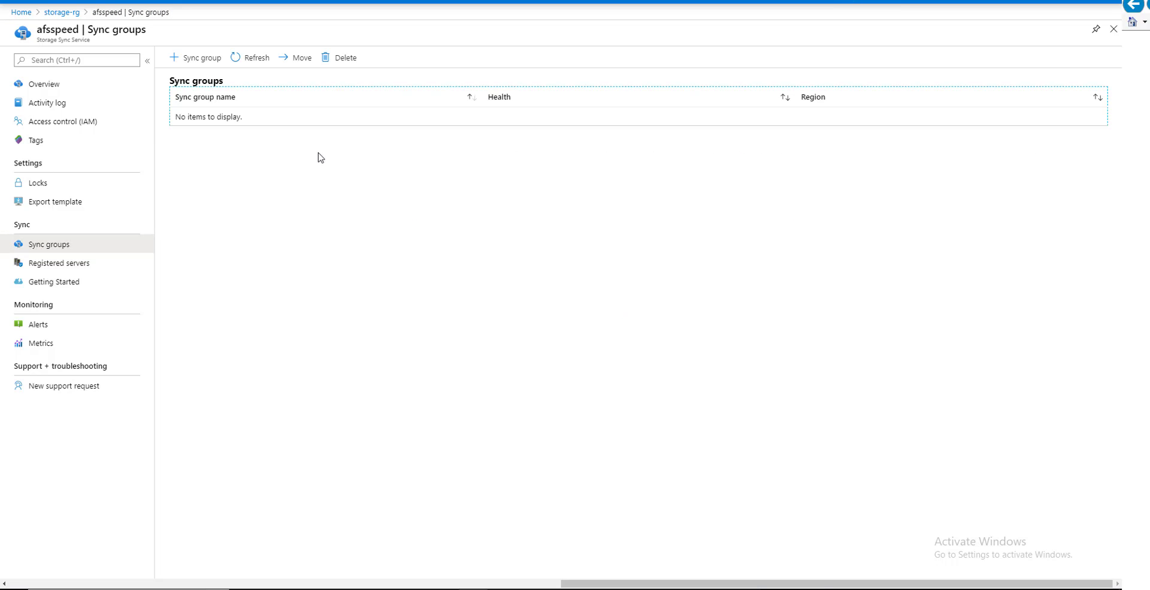
# Delete the storage sync service afsspeed and confirm its removal
pyautogui.click(334, 63)
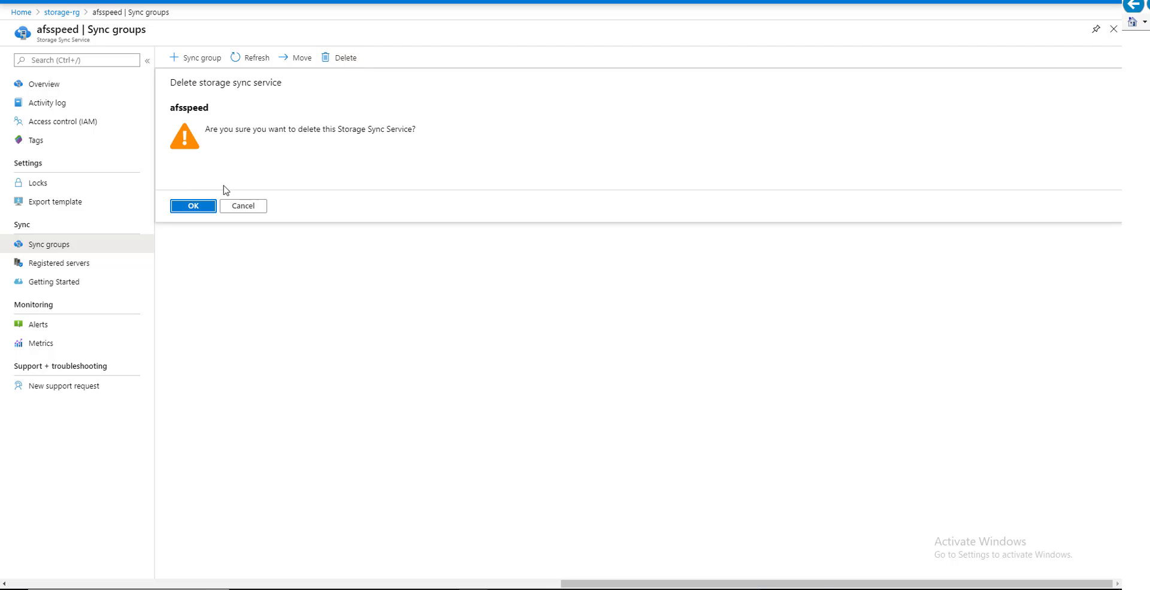
pyautogui.click(199, 204)
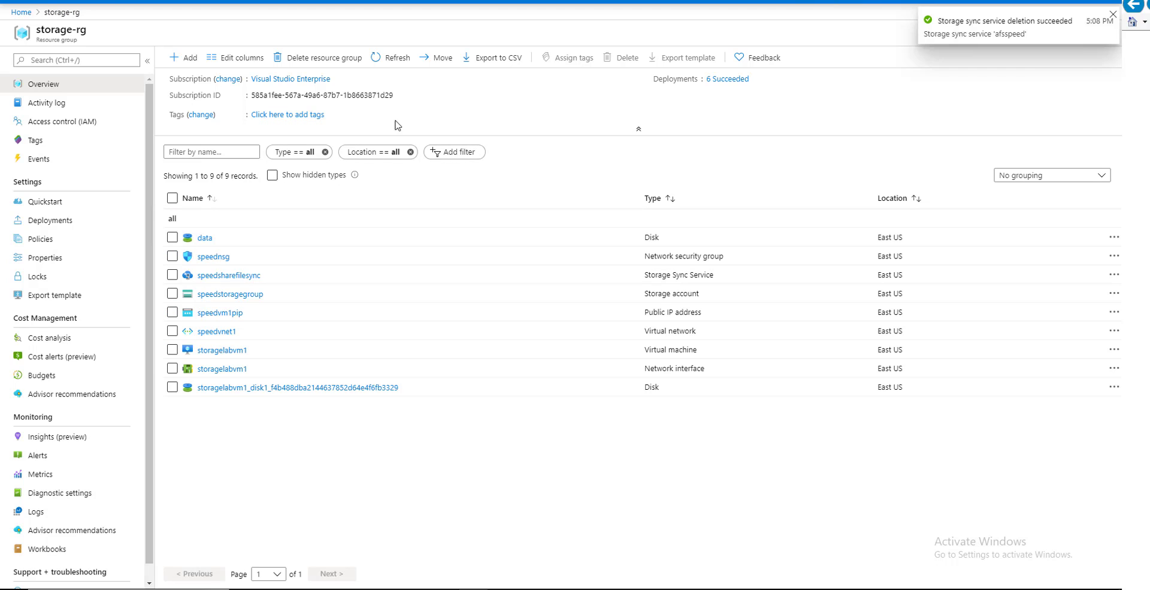
# Delete the resource group storage-rg with all its resources, entering storage-rg as the confirmation name
pyautogui.click(347, 60)
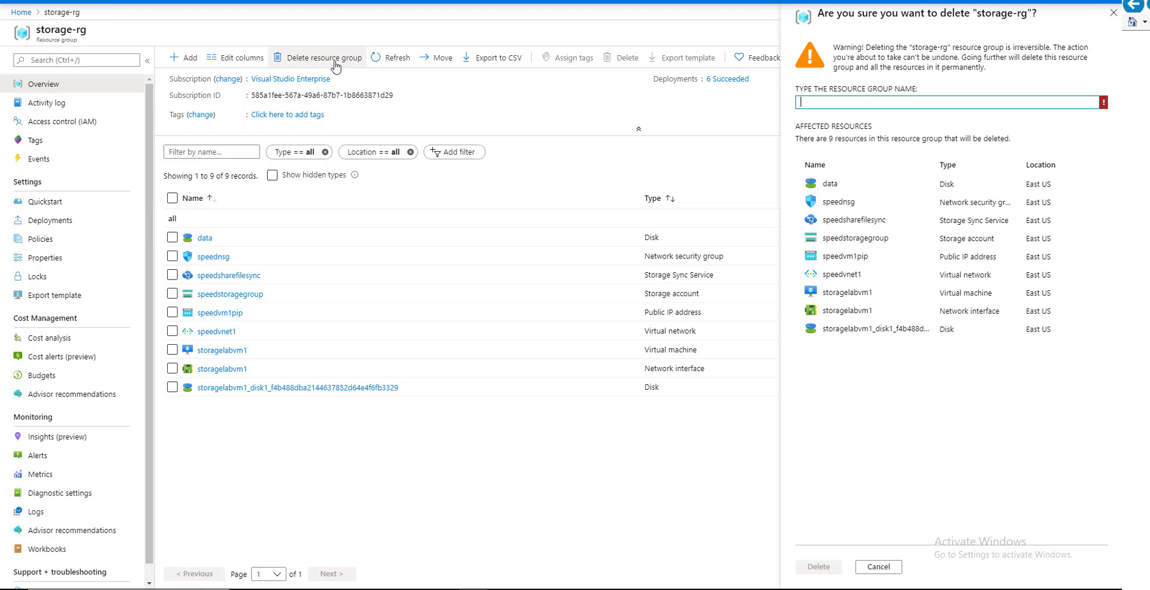
pyautogui.moveTo(913, 47); pyautogui.dragTo(949, 48)
pyautogui.press('super+c')
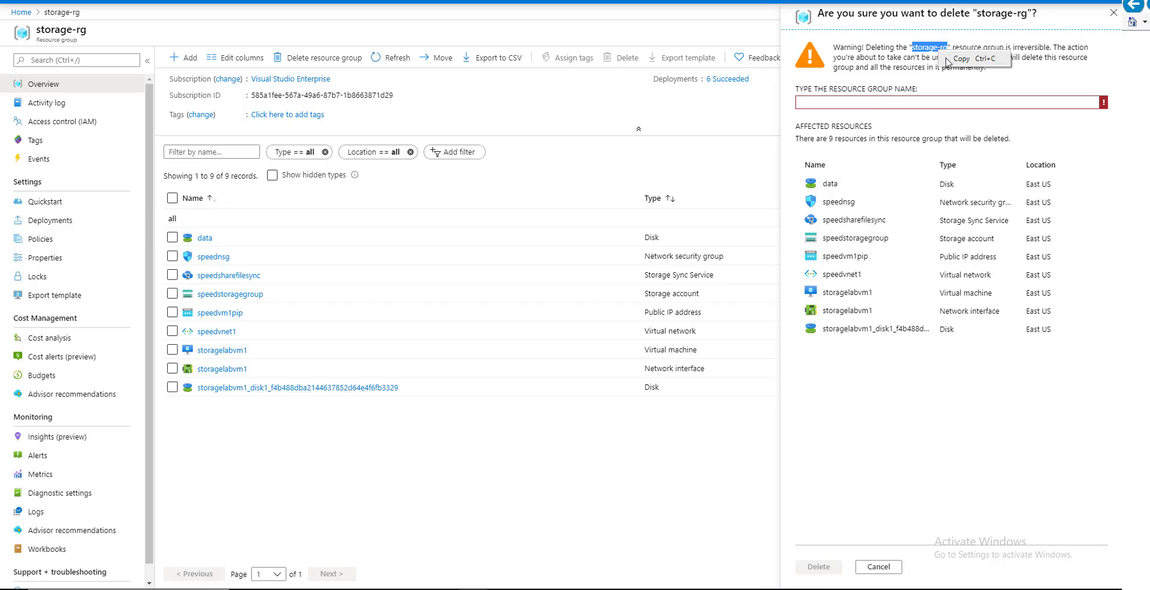
pyautogui.click(884, 102)
pyautogui.rightClick(864, 102)
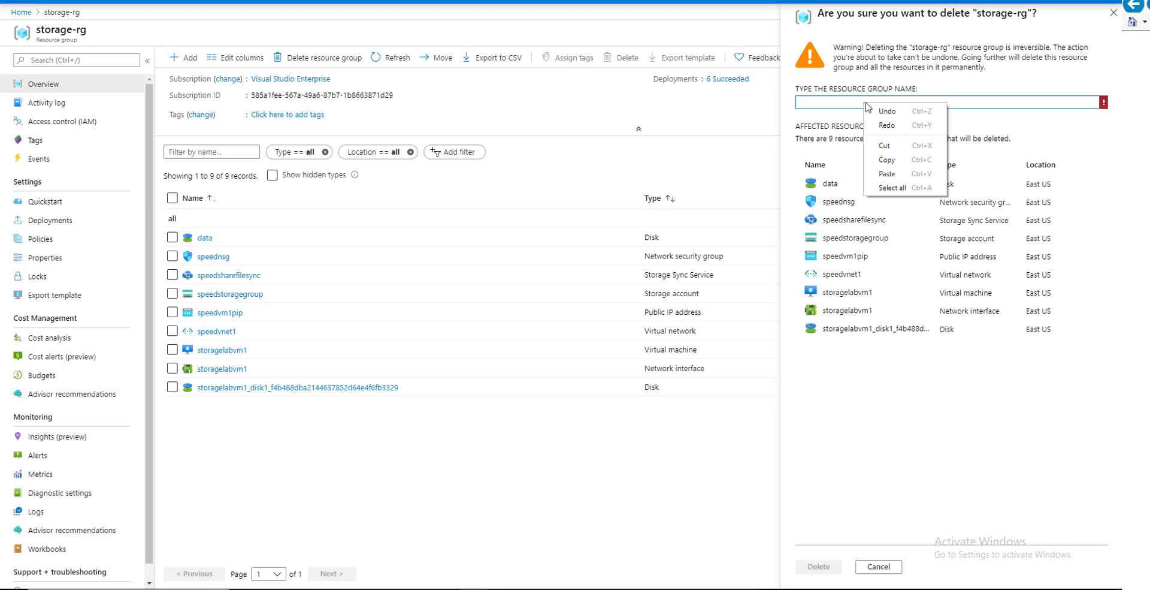
pyautogui.click(888, 178)
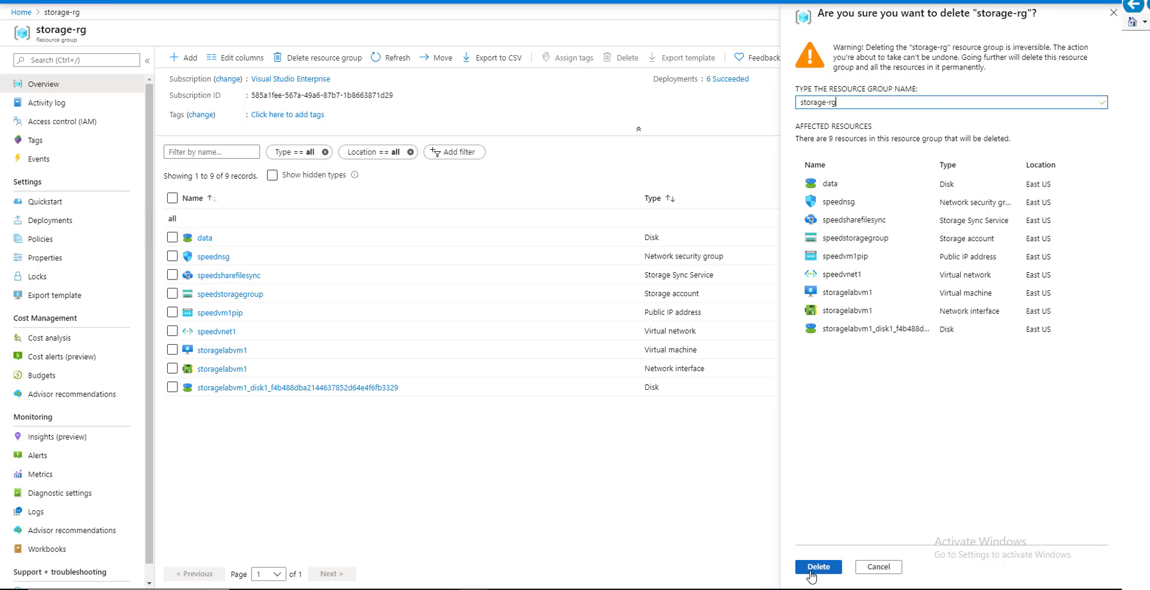
pyautogui.click(816, 568)
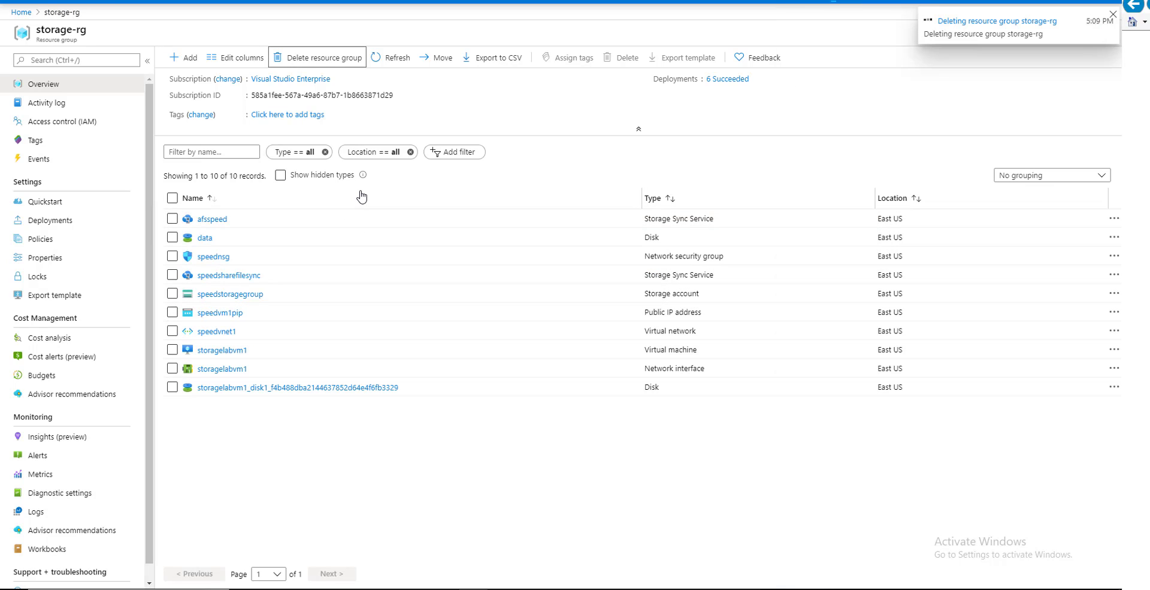